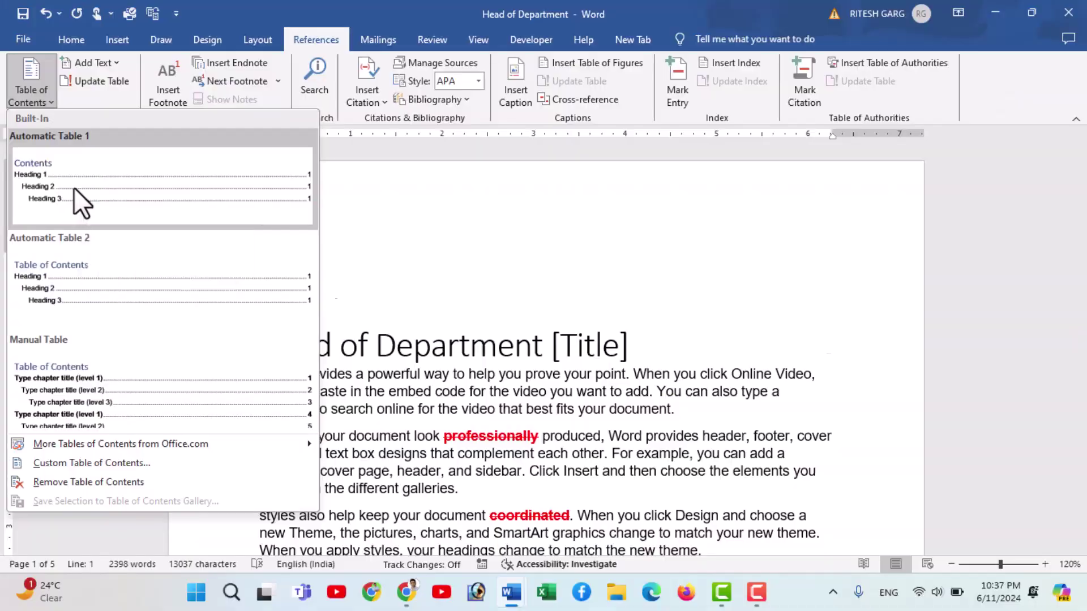
# Step: Insert an automatic table of contents and jump to the Bibliography section from its entry
pyautogui.click(78, 199)
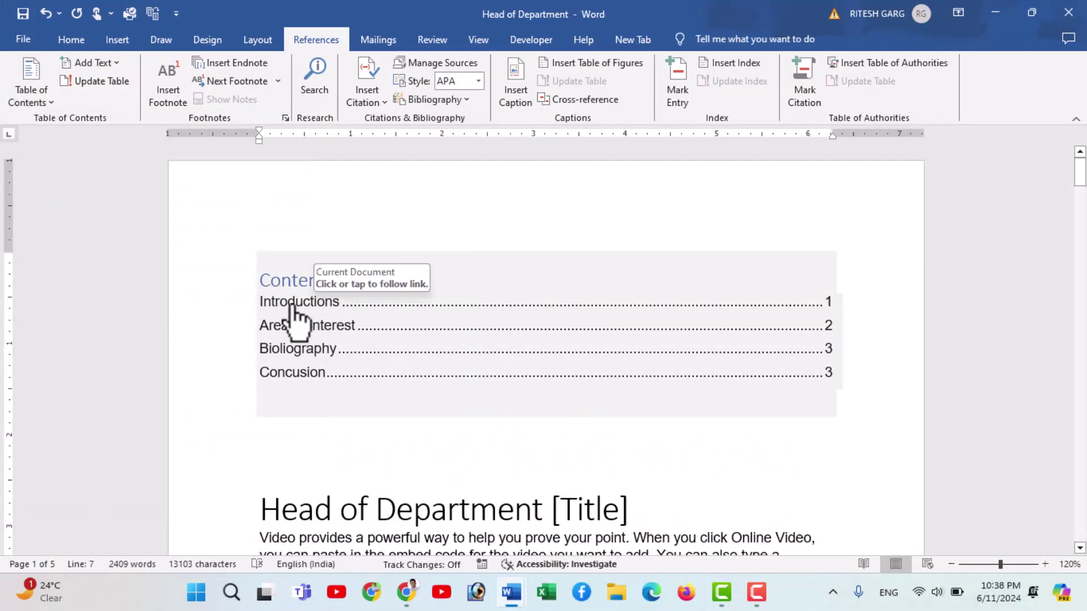
pyautogui.click(295, 372)
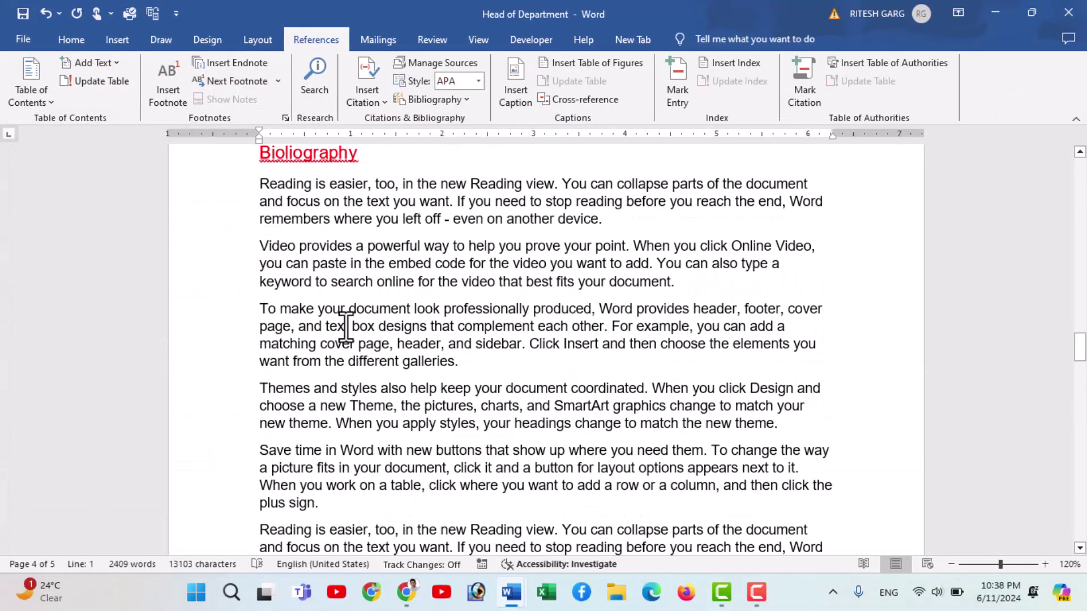
pyautogui.scroll(1, 362, 271)
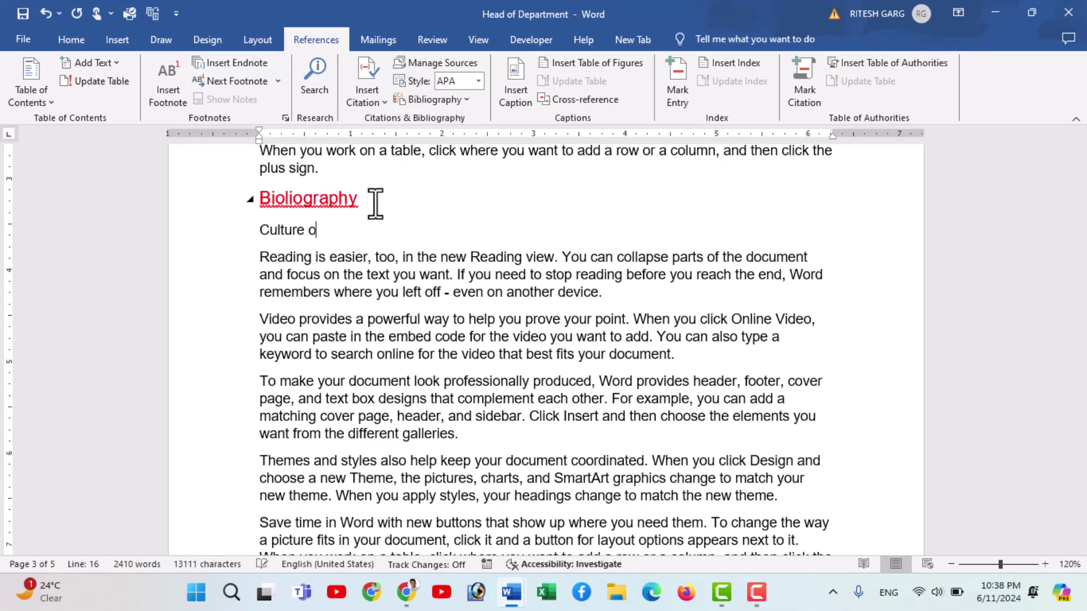
# Step: Type the 'Culture of India' subheading and style it as Heading 2
pyautogui.write('f India')
pyautogui.hotkey('shift', 'Home')
pyautogui.click(71, 39)
pyautogui.click(772, 79)
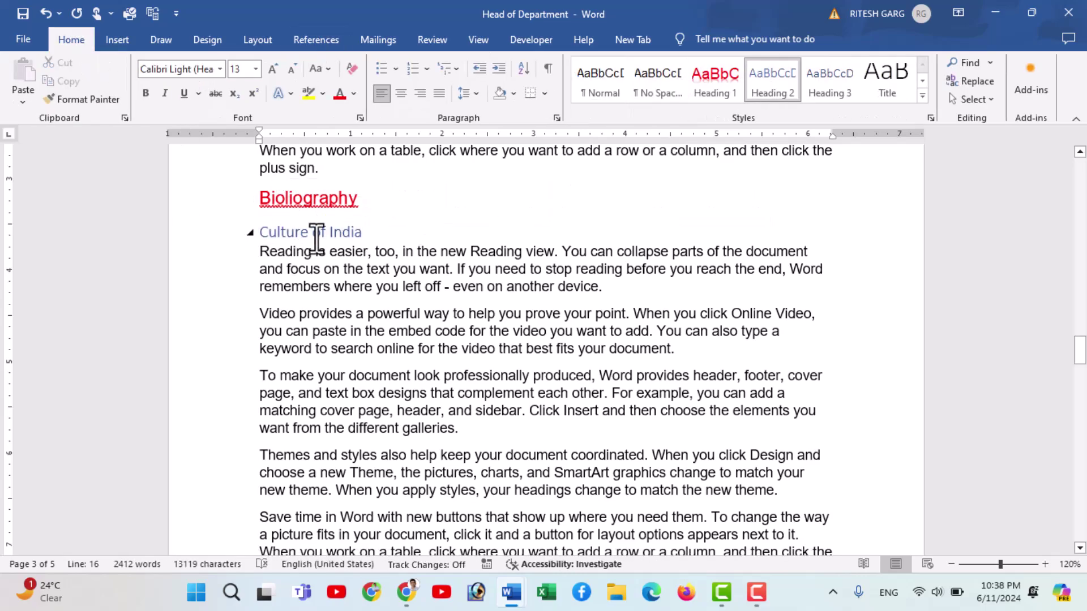
pyautogui.scroll(-5, 317, 237)
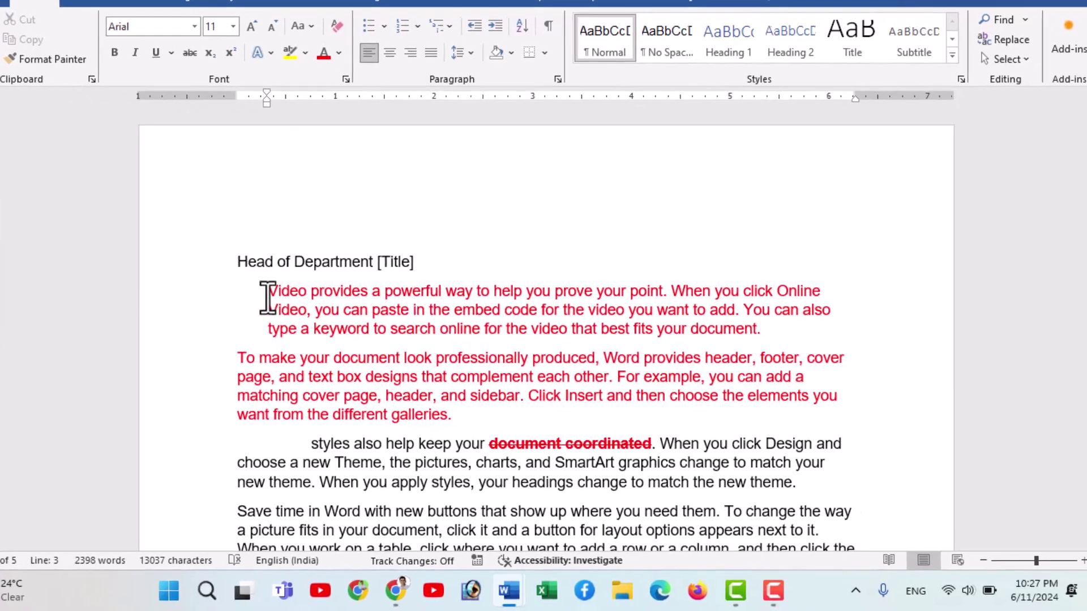
# Step: Clear the red character formatting from the two opening paragraphs with Ctrl+Space, keeping the indent
pyautogui.moveTo(285, 315); pyautogui.dragTo(405, 403)
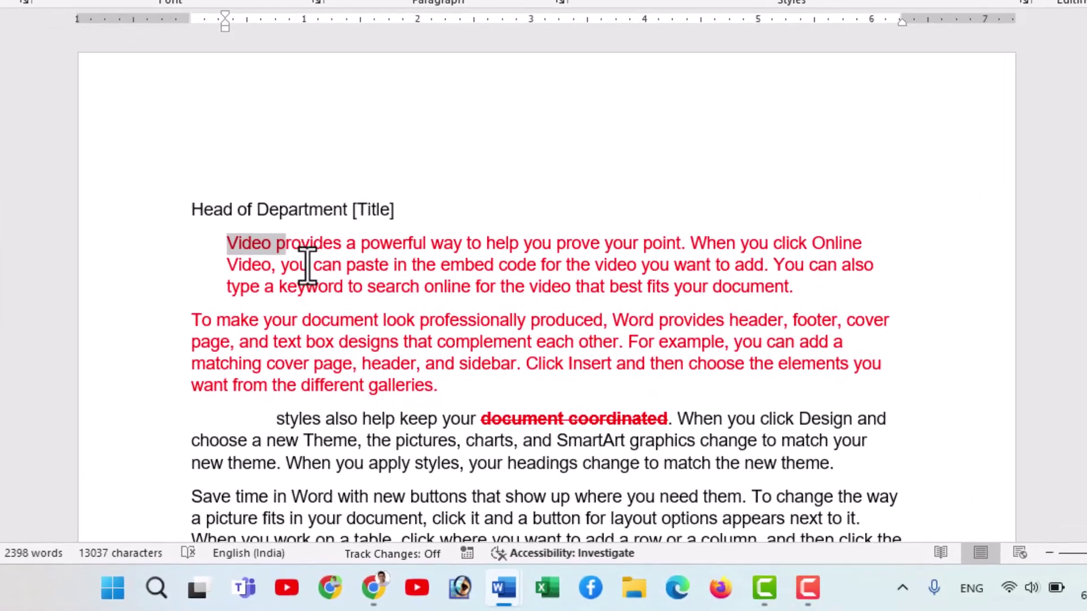
pyautogui.moveTo(371, 354)
pyautogui.mouseDown()
pyautogui.moveTo(420, 399)
pyautogui.moveTo(446, 399)
pyautogui.mouseUp()
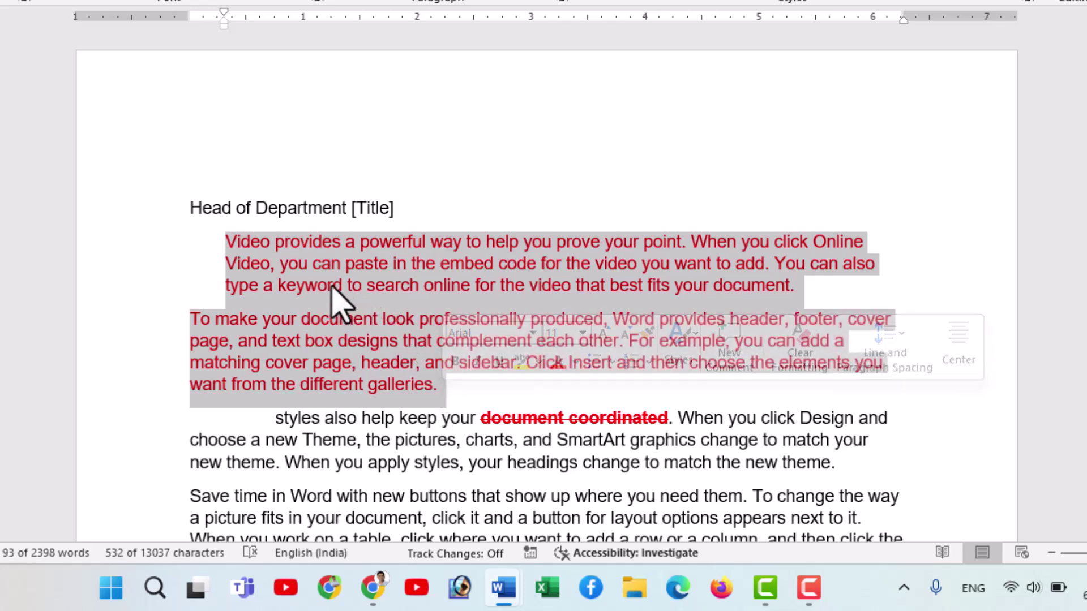
pyautogui.hotkey('ctrl', 'space')
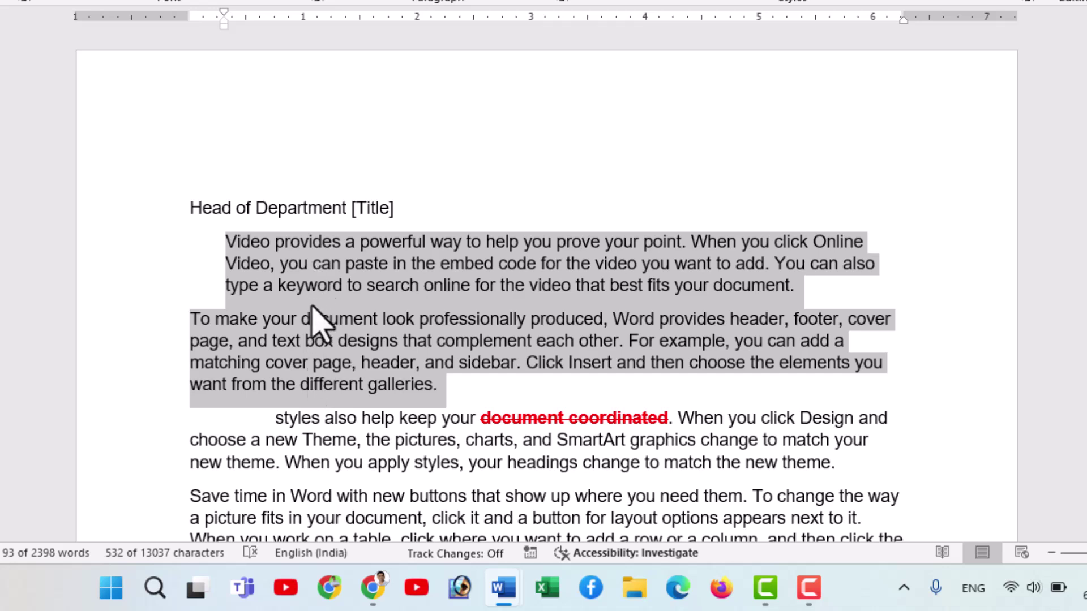
pyautogui.click(241, 317)
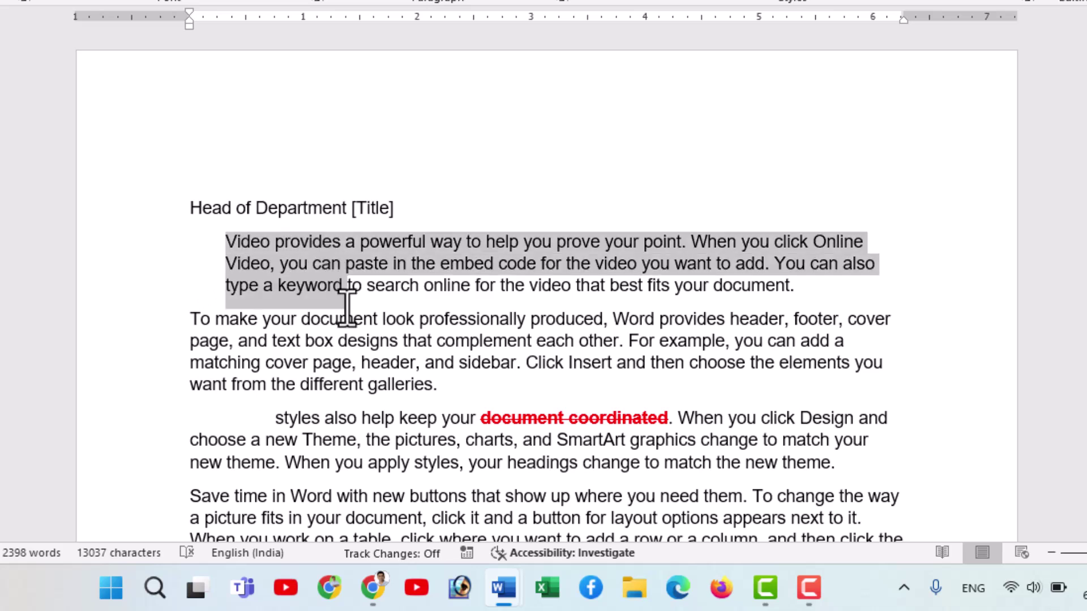
pyautogui.moveTo(244, 240); pyautogui.dragTo(347, 317)
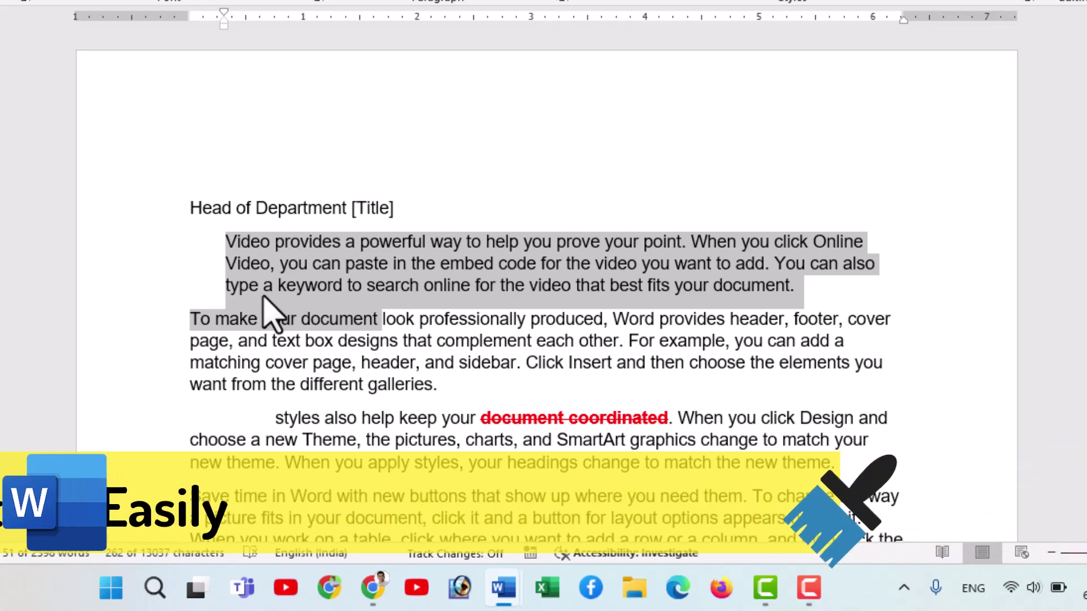
# Step: Undo the formatting change to restore the red text
pyautogui.click(248, 320)
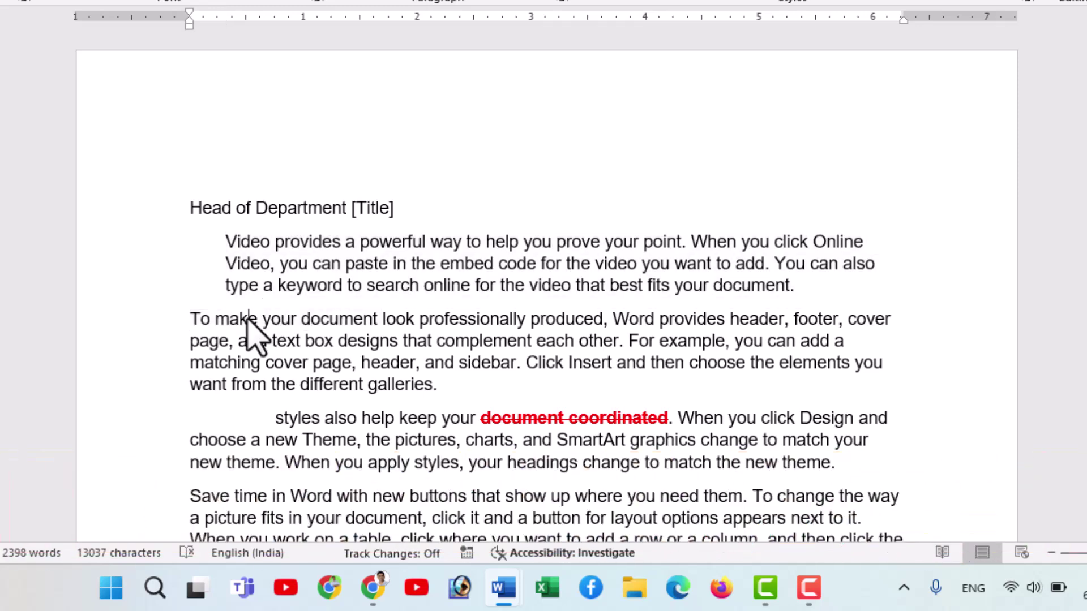
pyautogui.hotkey('ctrl', 'shift', 'Up')
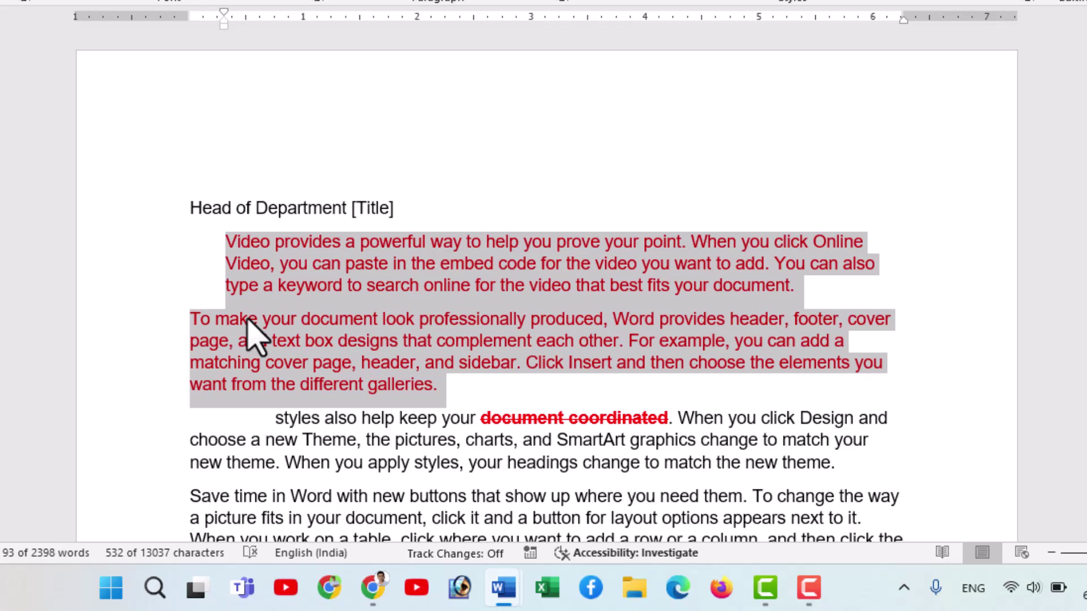
pyautogui.click(248, 320)
# Step: Select the first three paragraphs and reset their paragraph formatting with Ctrl+Q to remove indents
pyautogui.scroll(-1, 242, 275)
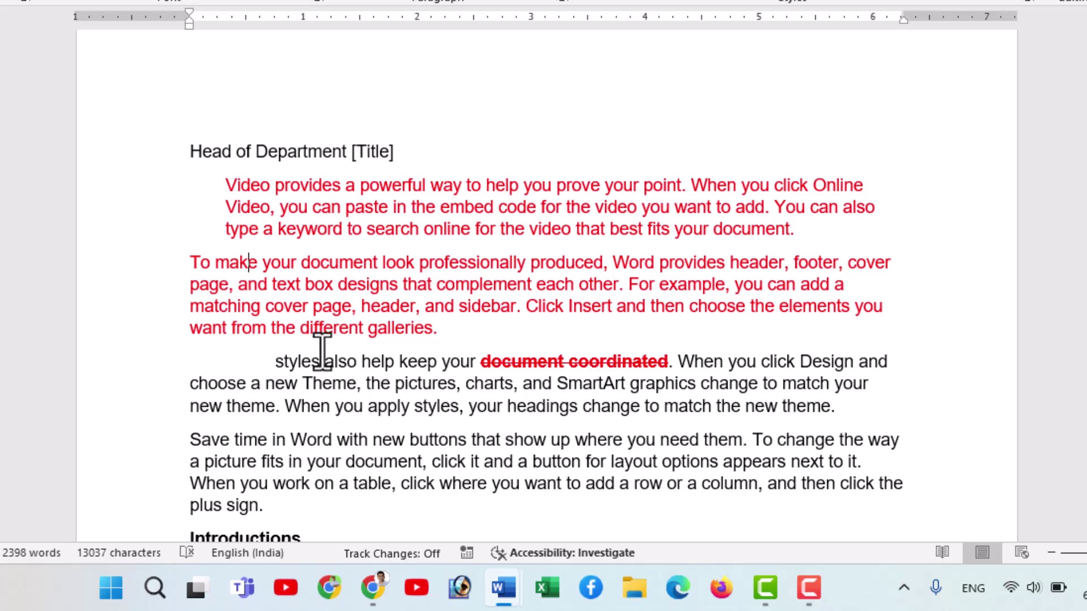
pyautogui.scroll(1, 323, 229)
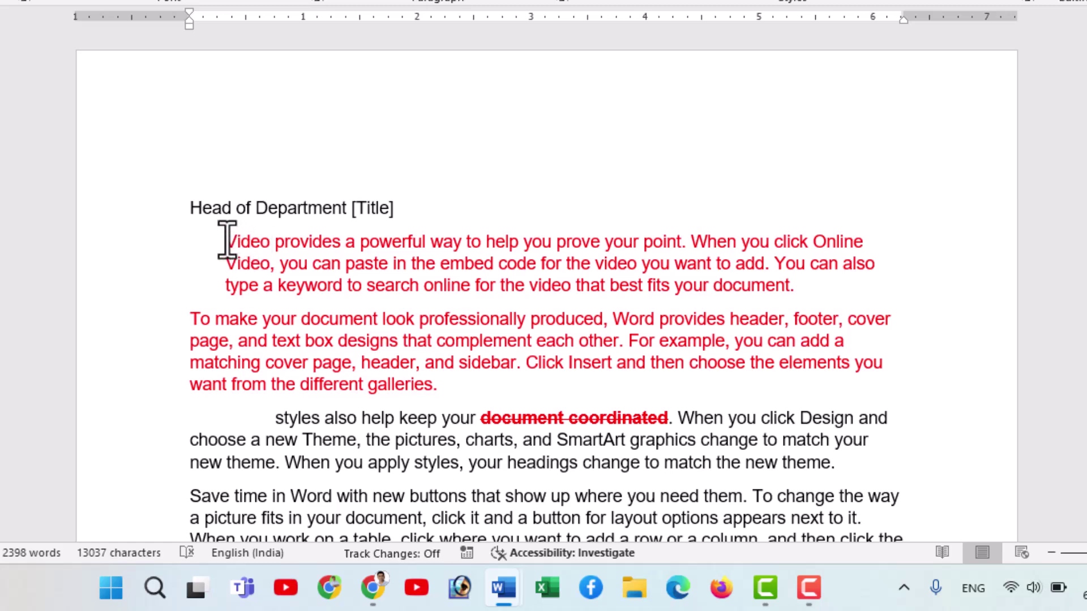
pyautogui.moveTo(226, 240)
pyautogui.mouseDown()
pyautogui.moveTo(764, 374)
pyautogui.moveTo(832, 400)
pyautogui.moveTo(849, 424)
pyautogui.mouseUp()
pyautogui.scroll(-1, 558, 303)
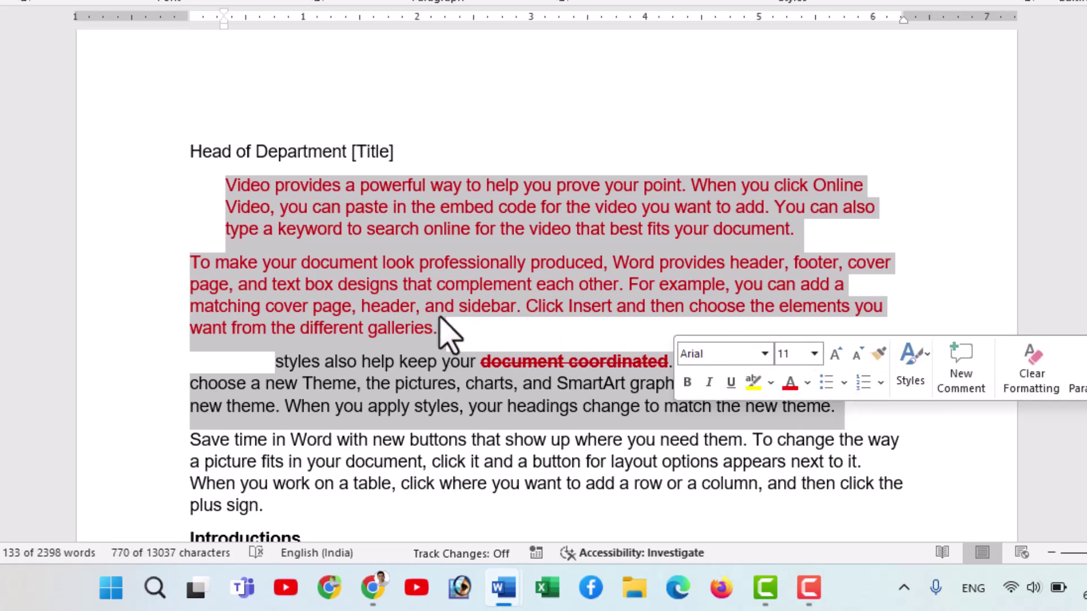
pyautogui.hotkey('ctrl', 'q')
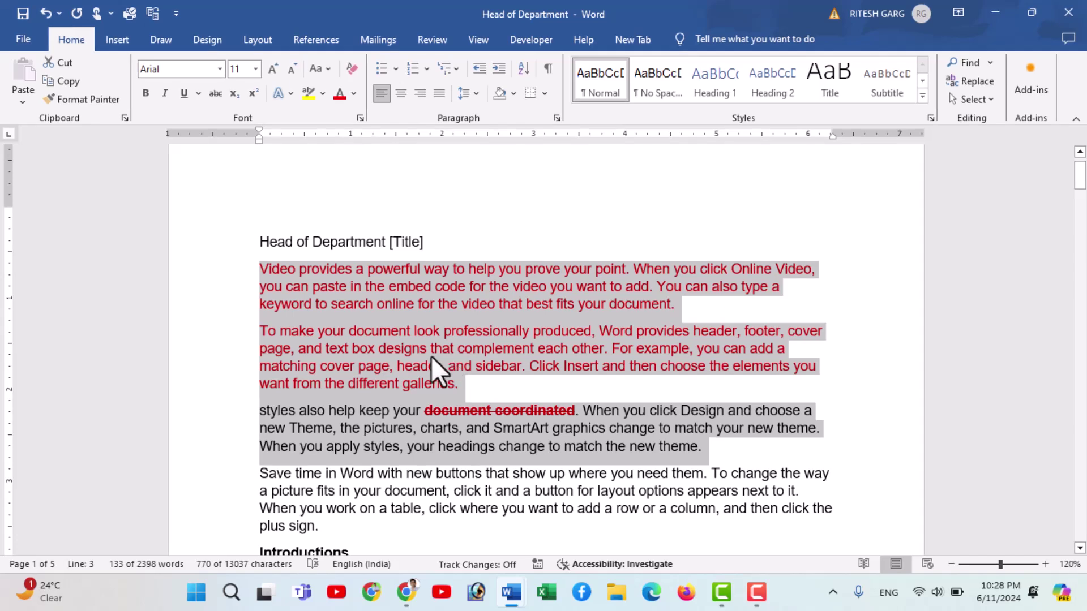
# Step: Apply Clear All Formatting to the first three paragraphs, making them black and flush left
pyautogui.hotkey('ctrl', 'space')
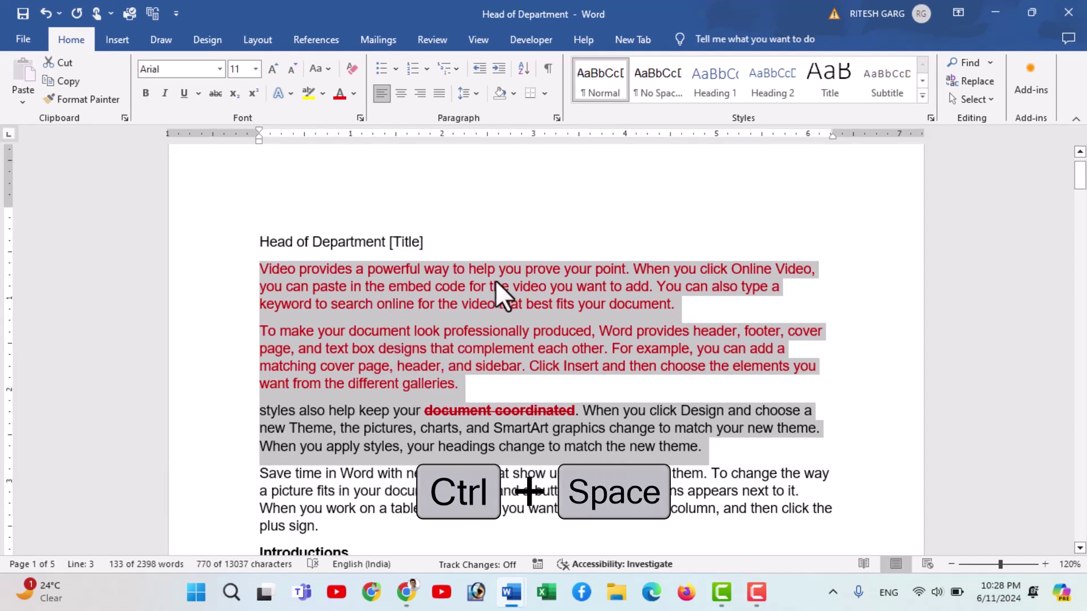
pyautogui.hotkey('ctrl', 'q')
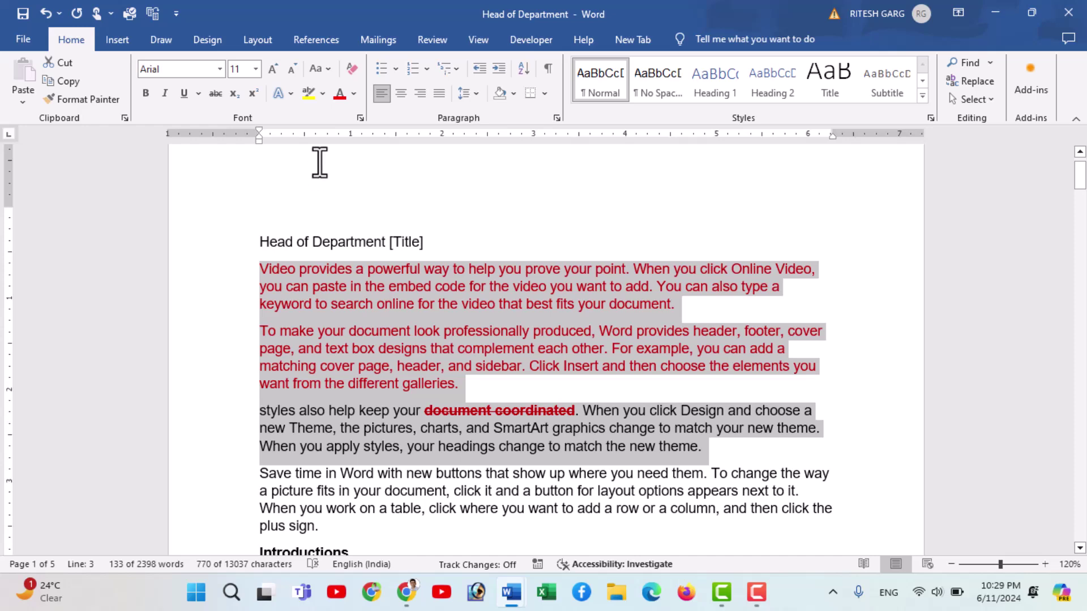
pyautogui.hotkey('ctrl', 'z')
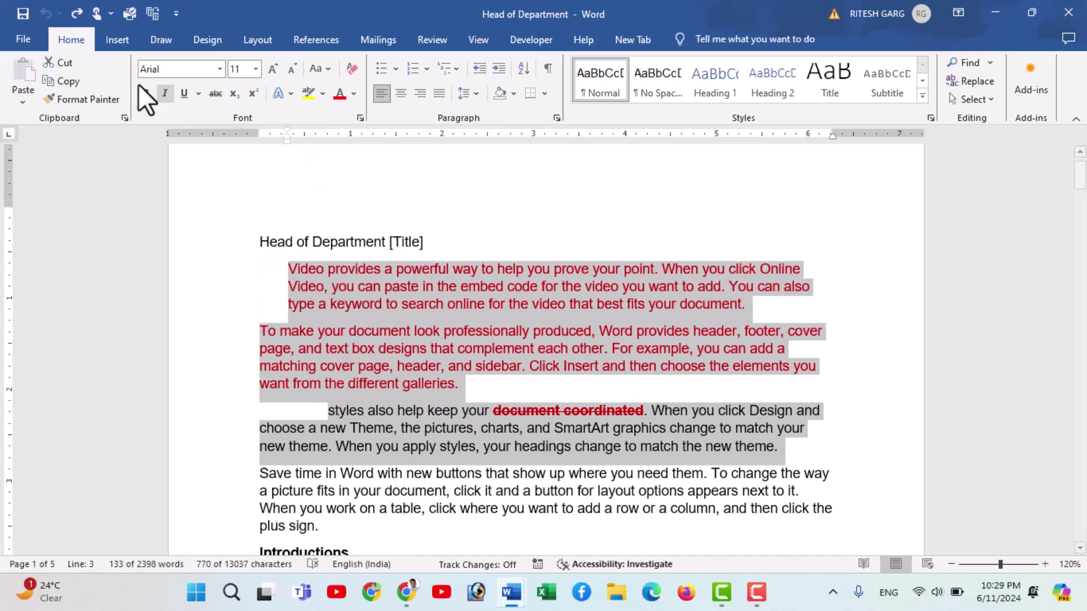
pyautogui.click(349, 70)
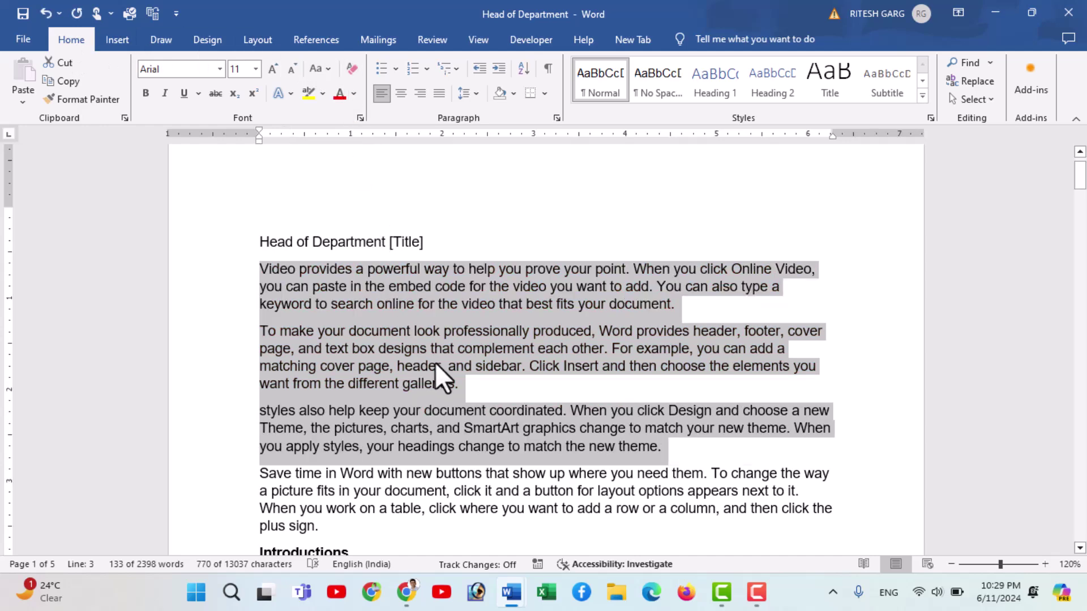
pyautogui.click(580, 405)
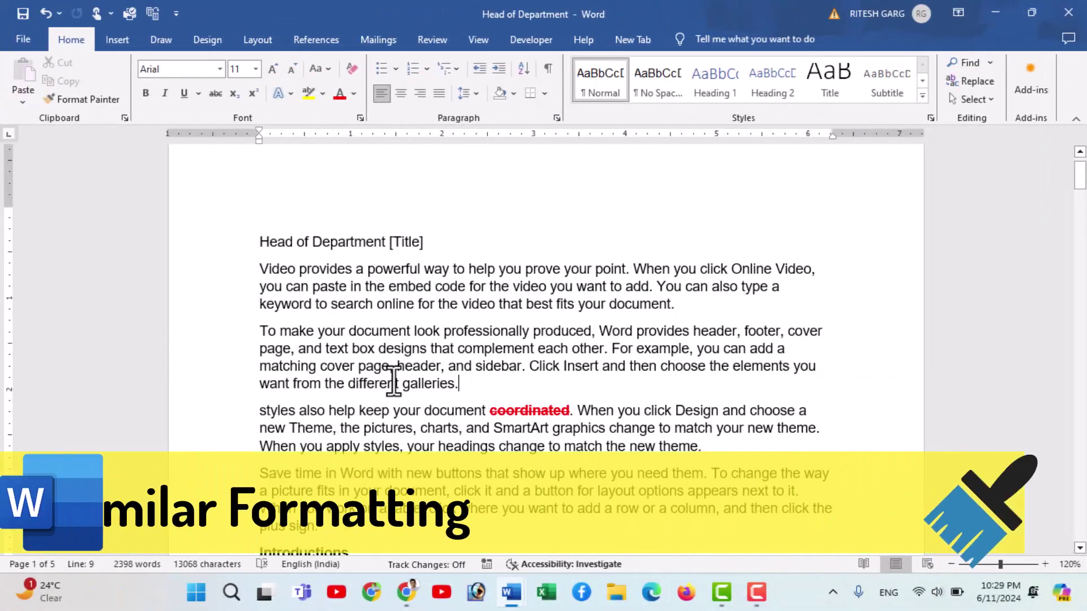
pyautogui.scroll(-3, 400, 387)
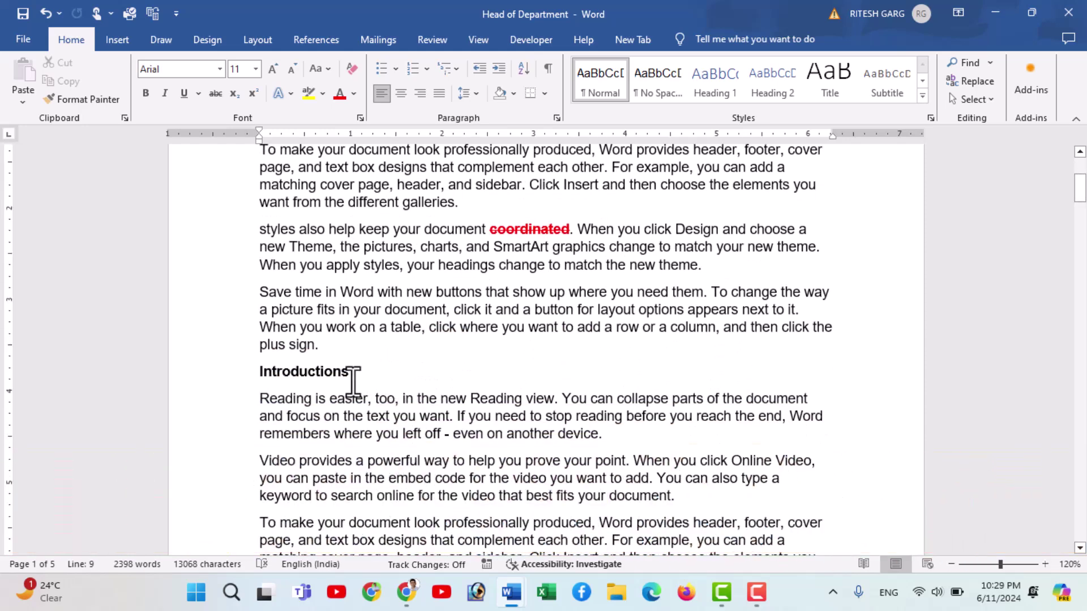
pyautogui.scroll(-1, 354, 382)
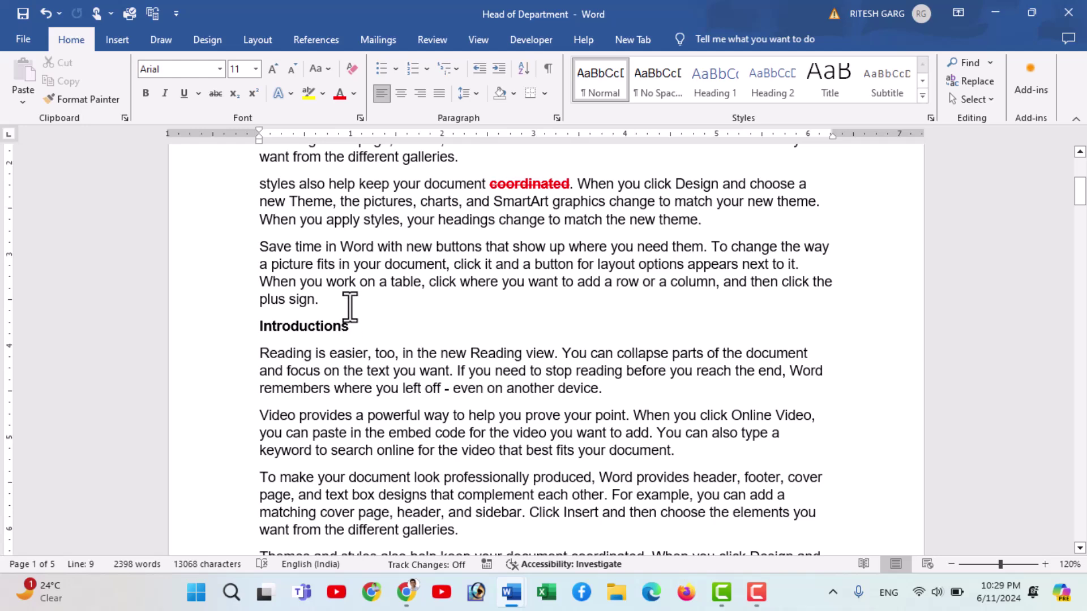
pyautogui.scroll(-1, 355, 310)
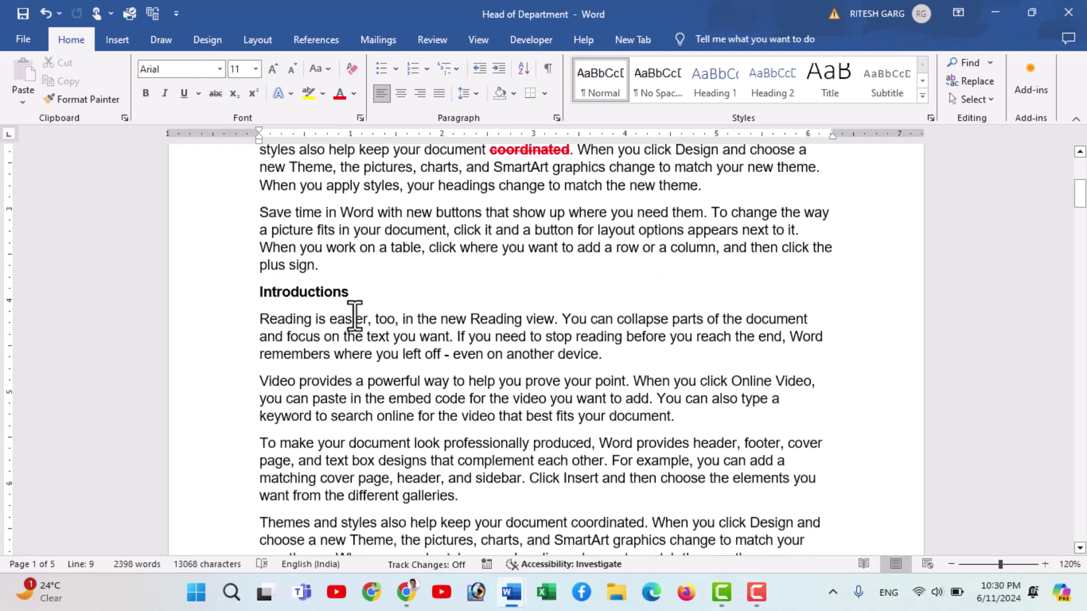
pyautogui.moveTo(253, 279); pyautogui.dragTo(354, 283)
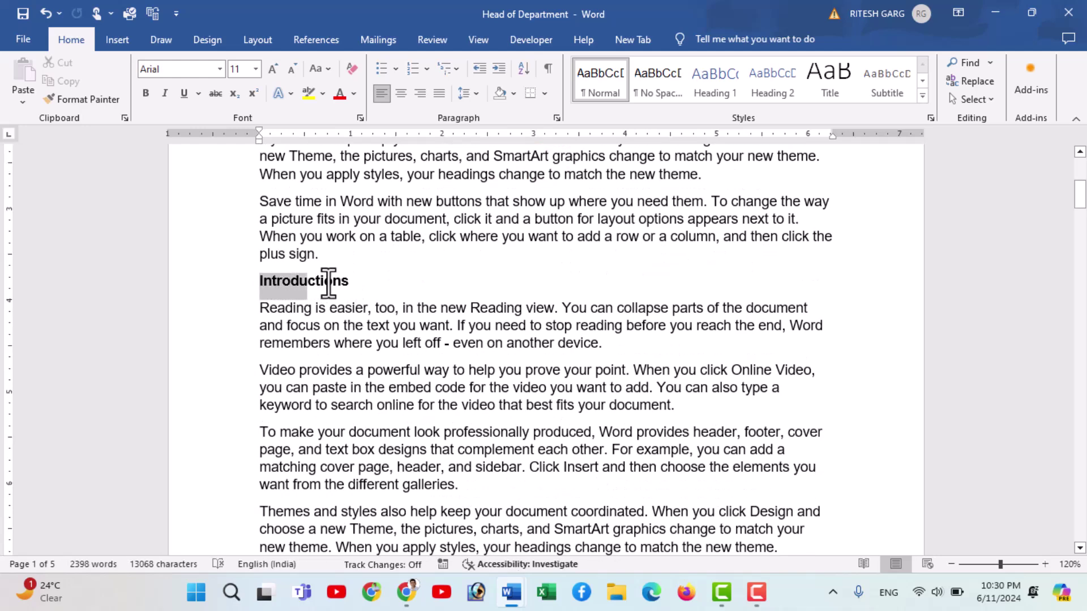
pyautogui.scroll(-7, 340, 323)
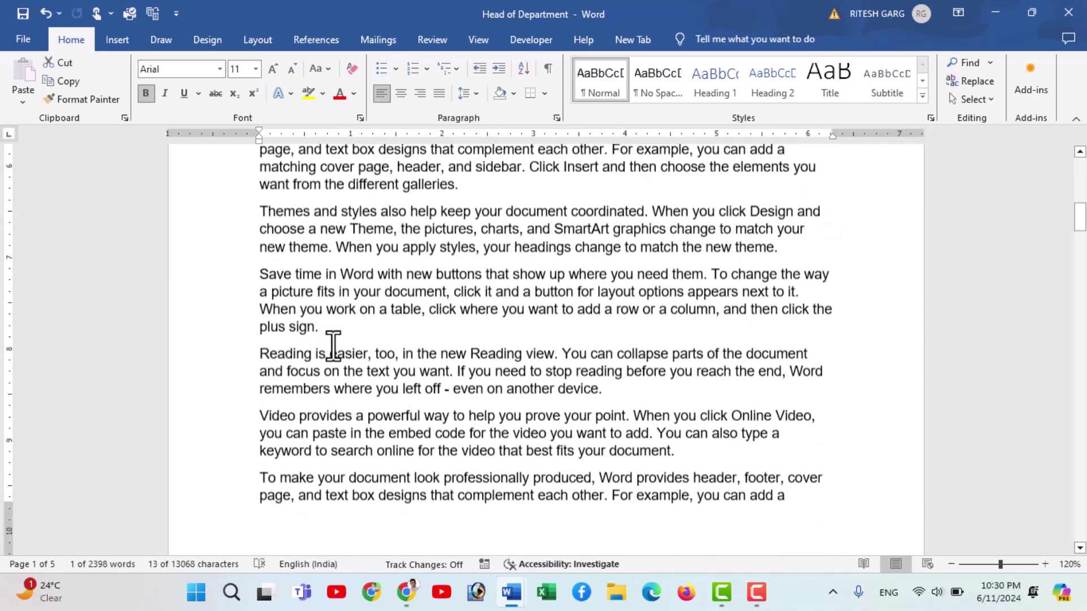
pyautogui.scroll(-4, 332, 347)
pyautogui.scroll(-4, 331, 354)
pyautogui.scroll(-2, 317, 367)
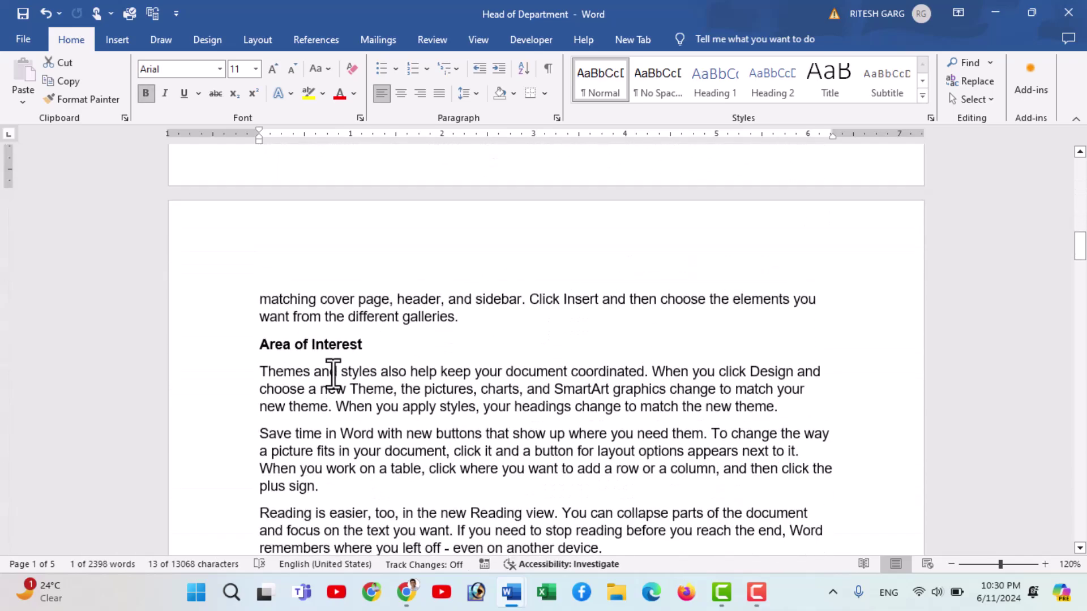
pyautogui.scroll(-3, 340, 389)
pyautogui.scroll(-1, 347, 389)
pyautogui.scroll(-3, 345, 390)
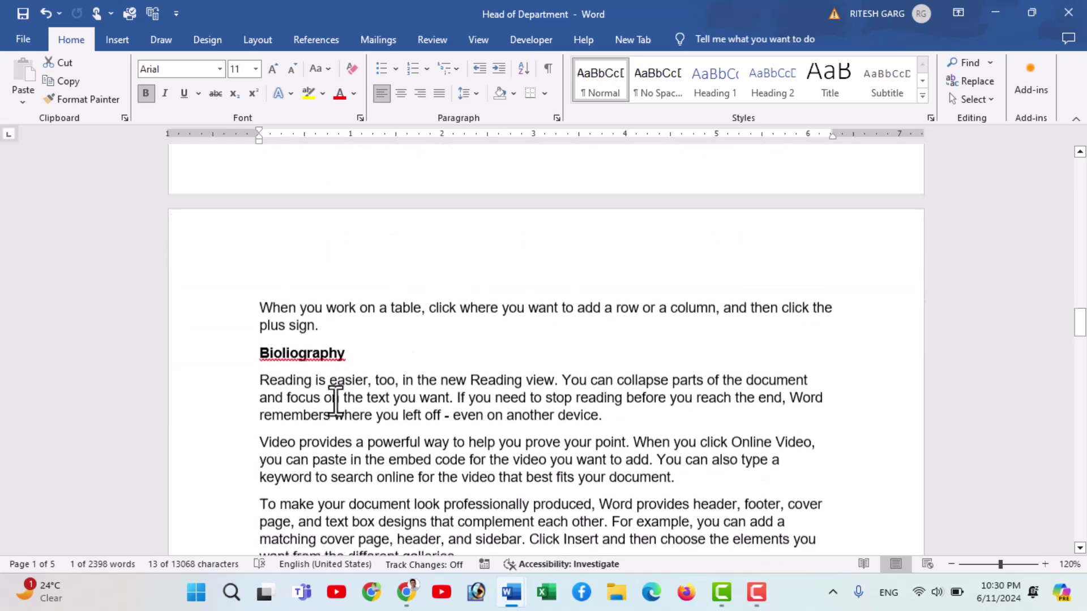
pyautogui.scroll(3, 340, 383)
pyautogui.scroll(6, 341, 383)
pyautogui.scroll(4, 341, 385)
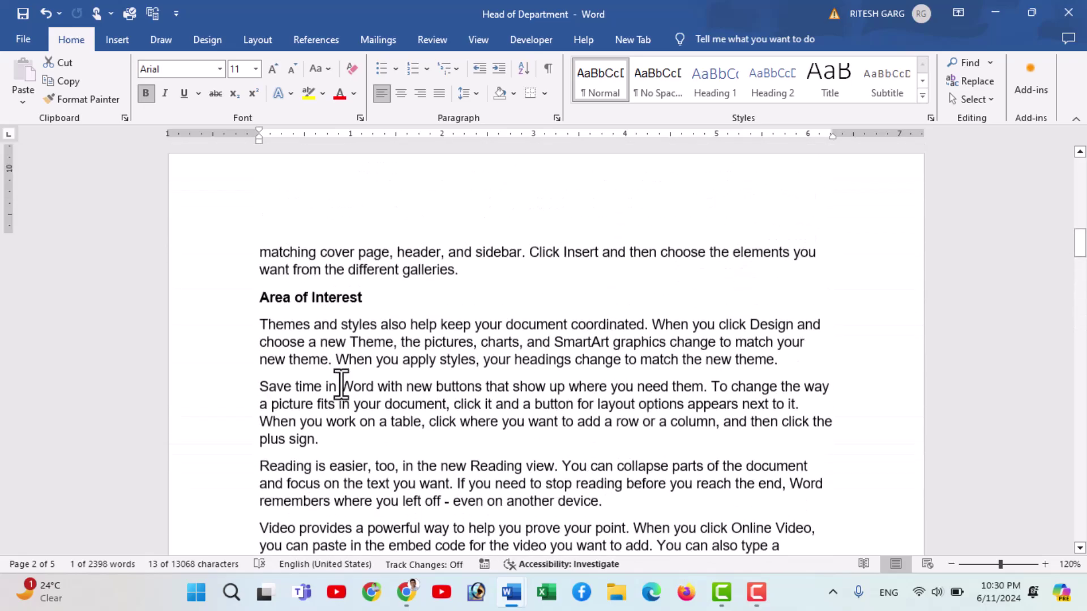
pyautogui.scroll(4, 341, 385)
pyautogui.scroll(4, 340, 384)
pyautogui.scroll(4, 340, 385)
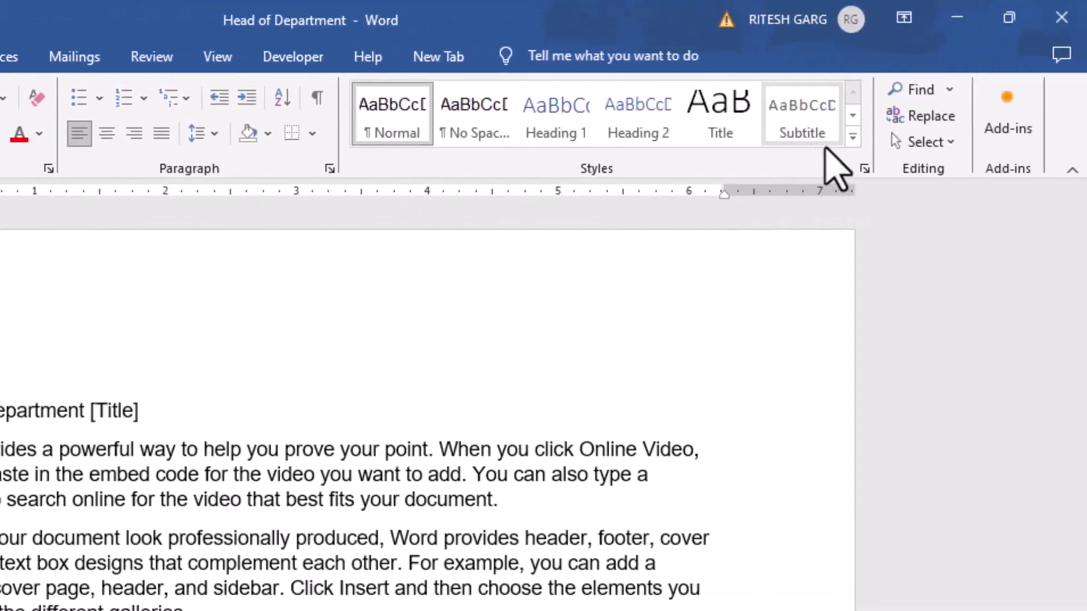
pyautogui.scroll(-1, 871, 165)
pyautogui.scroll(1, 942, 167)
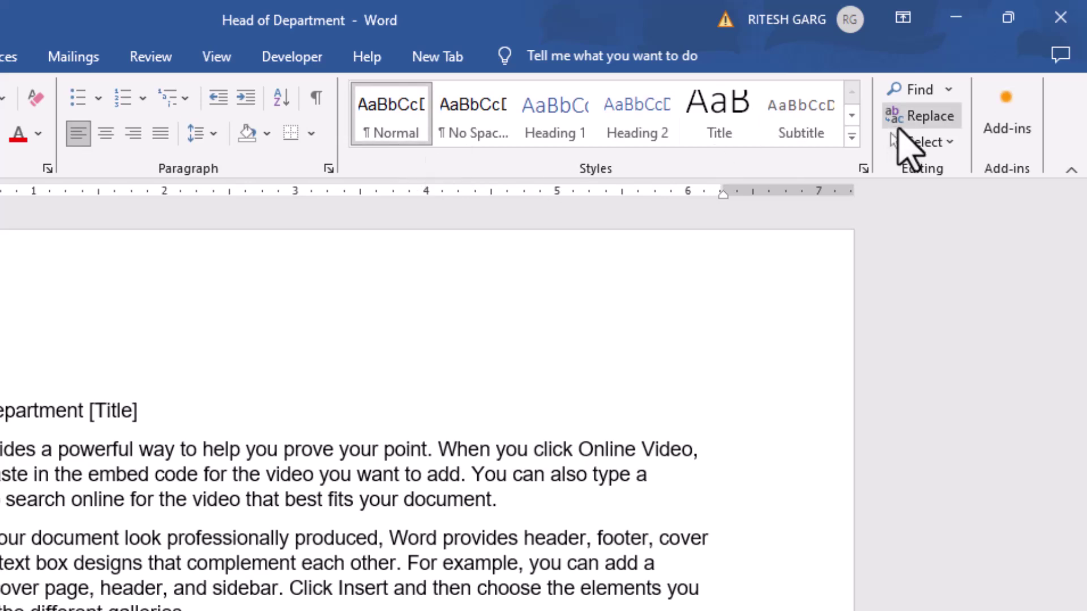
pyautogui.click(956, 161)
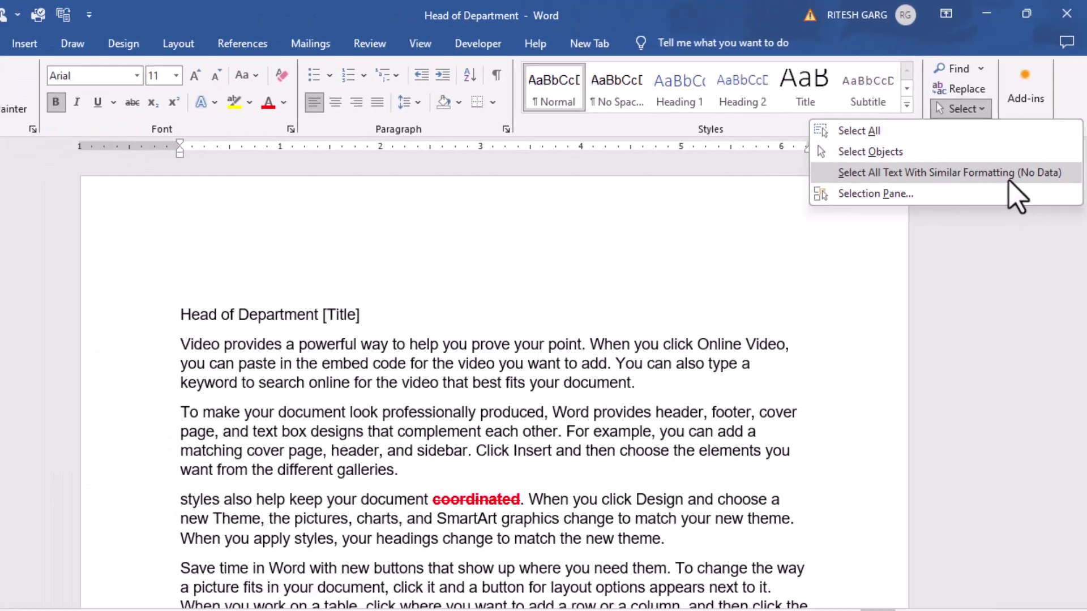
pyautogui.press('Escape')
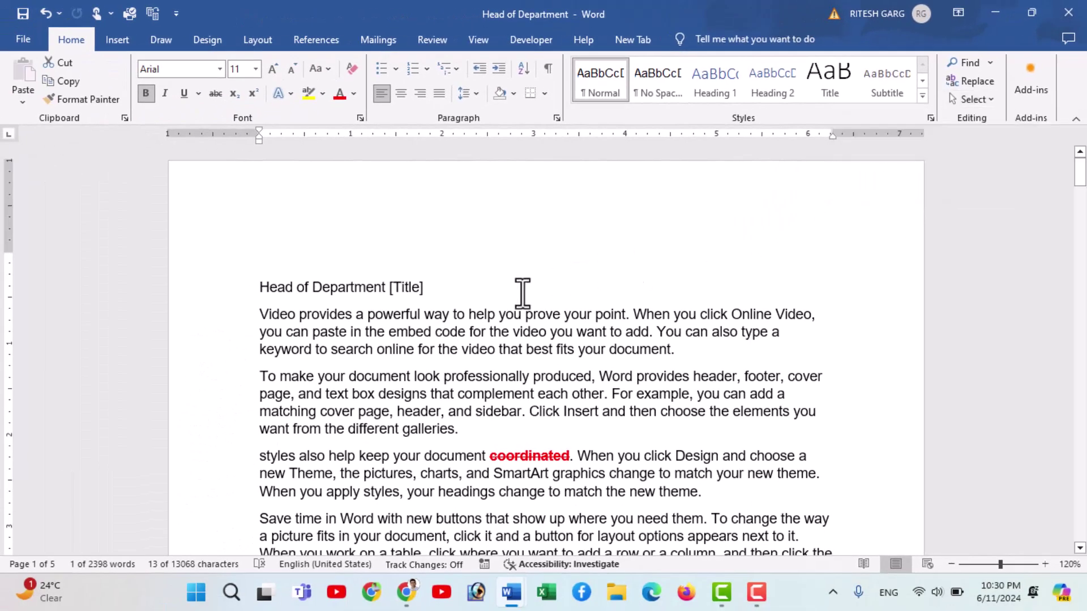
pyautogui.scroll(-2, 544, 291)
pyautogui.scroll(-1, 466, 323)
# Step: Select all text formatted like the Introductions heading
pyautogui.click(266, 373)
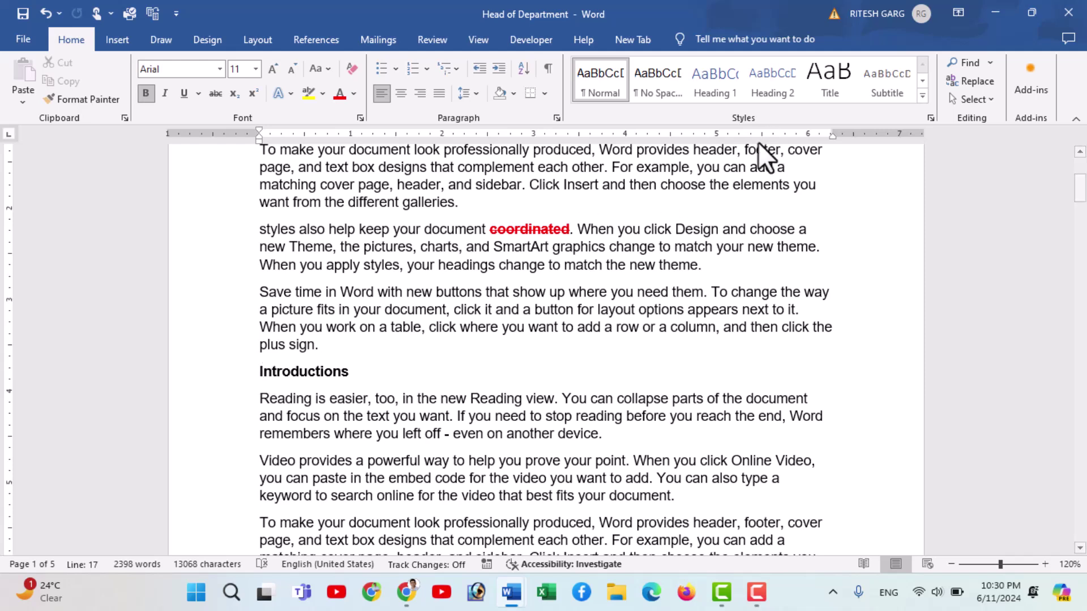
pyautogui.click(972, 99)
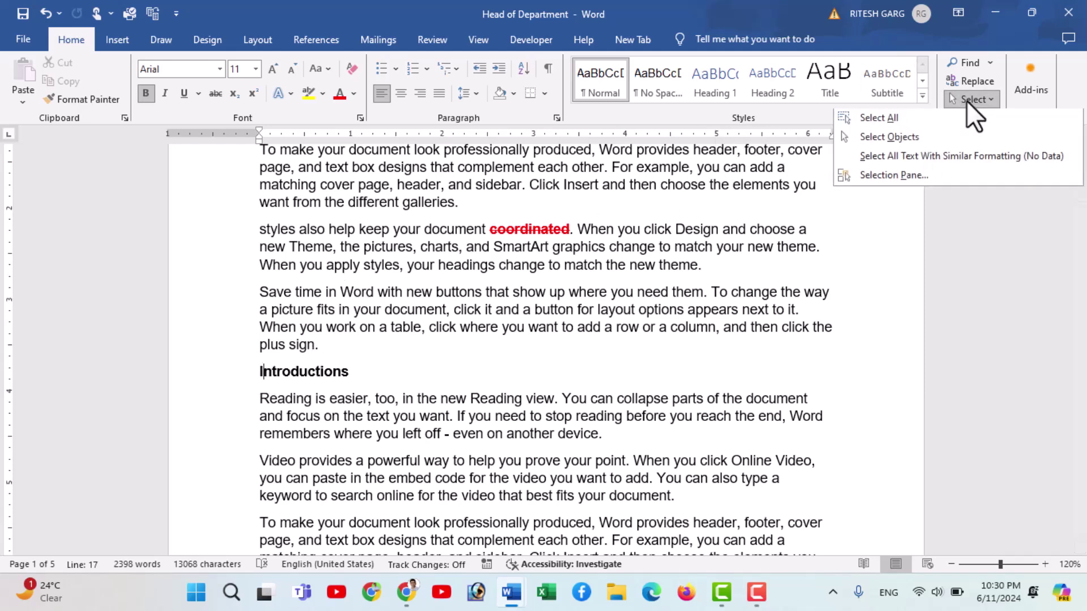
pyautogui.click(958, 158)
pyautogui.scroll(-2, 482, 283)
pyautogui.scroll(-5, 483, 298)
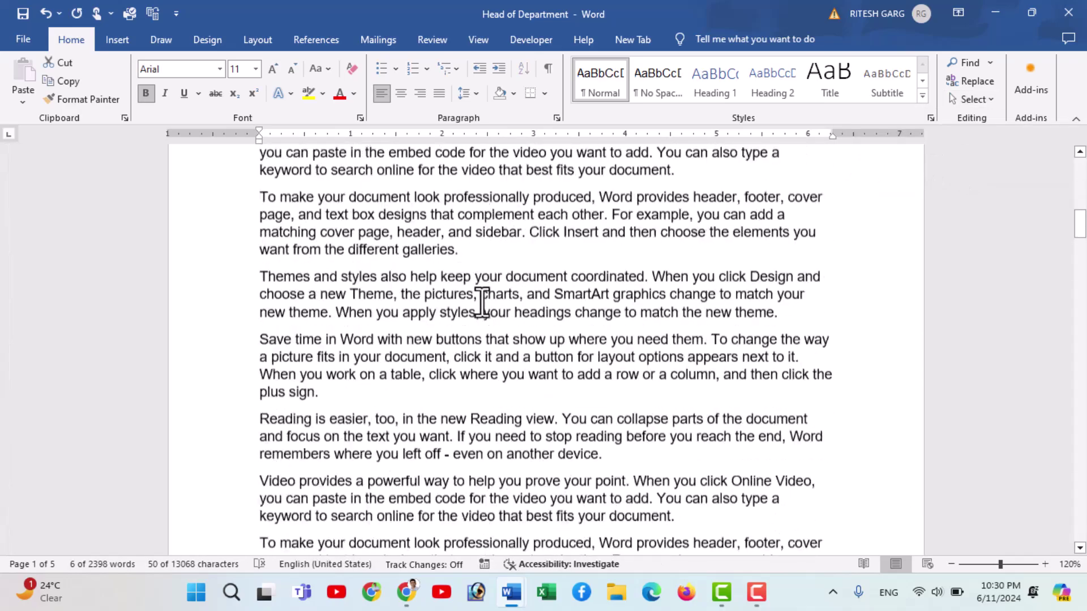
pyautogui.scroll(-5, 477, 304)
pyautogui.scroll(-4, 485, 311)
pyautogui.scroll(-3, 369, 311)
pyautogui.scroll(-3, 375, 308)
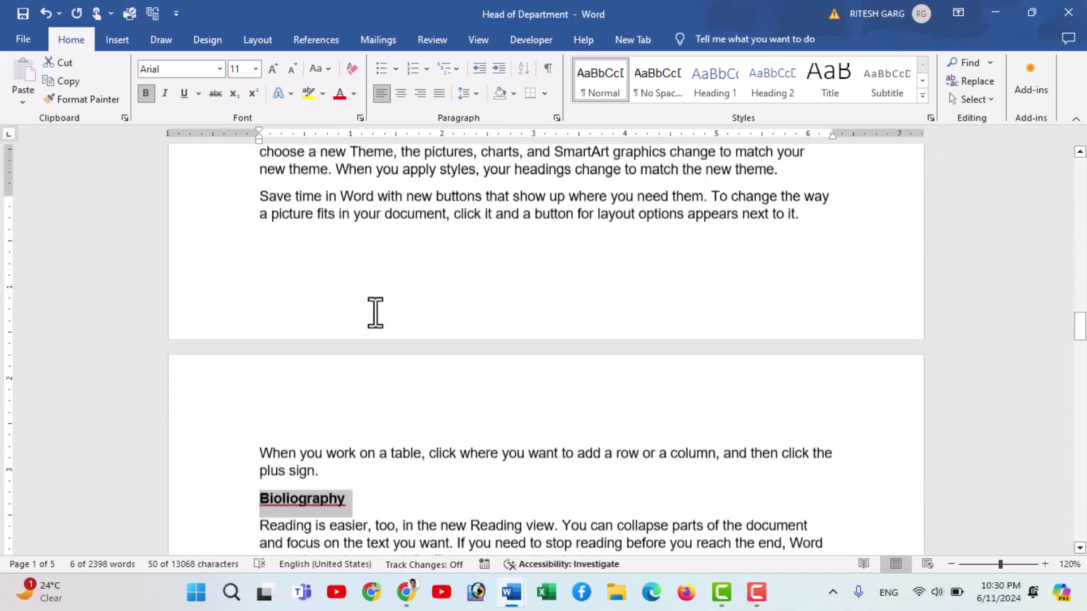
pyautogui.scroll(-3, 377, 311)
pyautogui.scroll(-3, 378, 310)
pyautogui.scroll(-3, 379, 311)
pyautogui.scroll(5, 379, 310)
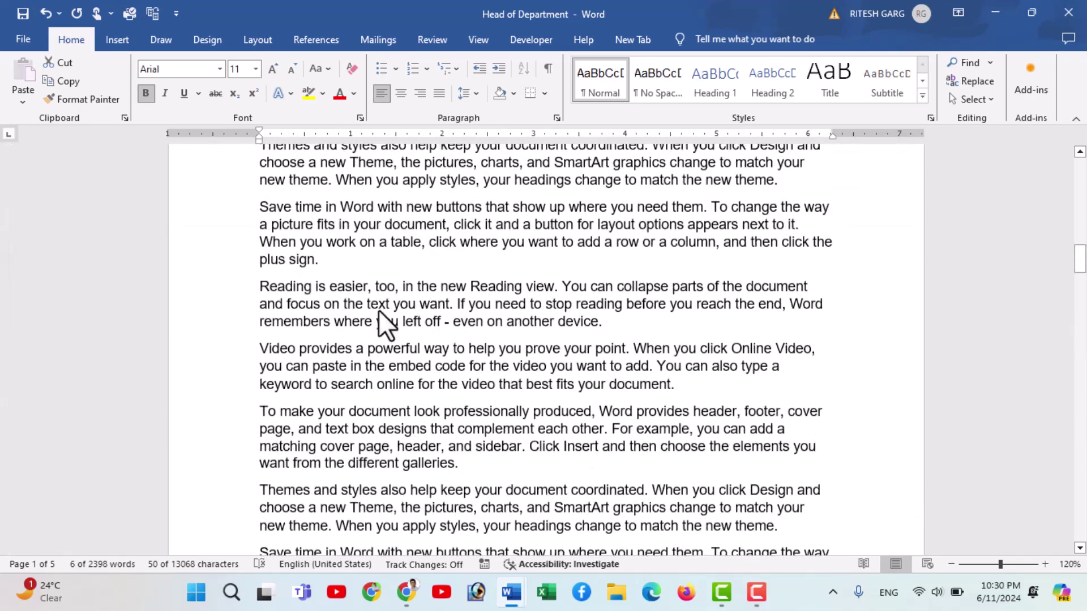
pyautogui.scroll(5, 379, 310)
pyautogui.scroll(5, 381, 311)
pyautogui.scroll(5, 382, 313)
pyautogui.scroll(3, 382, 313)
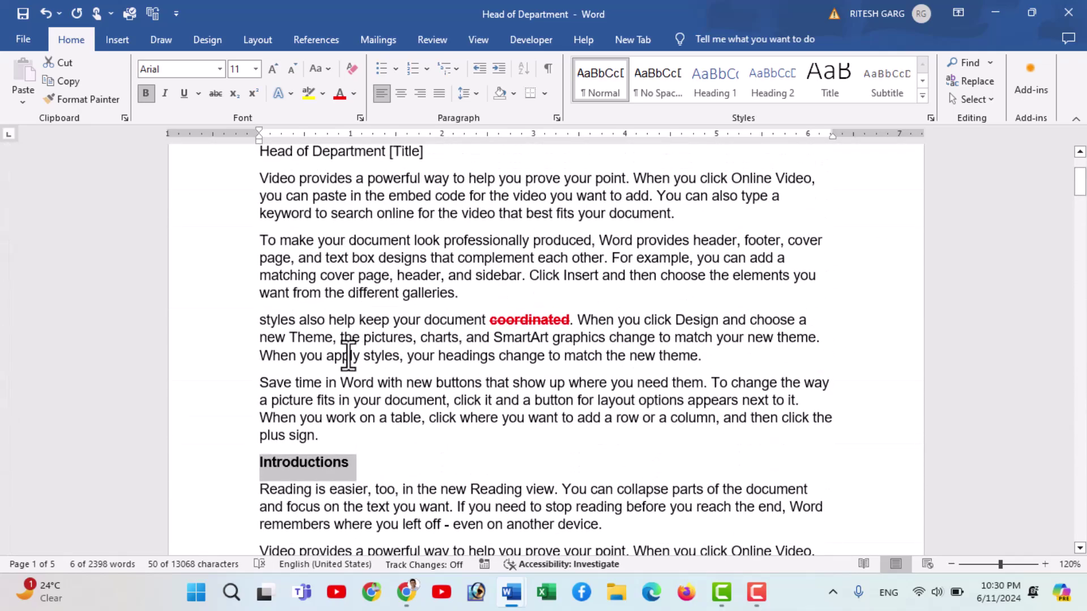
# Step: Colour the selected headings red and set their font size to 12
pyautogui.click(334, 97)
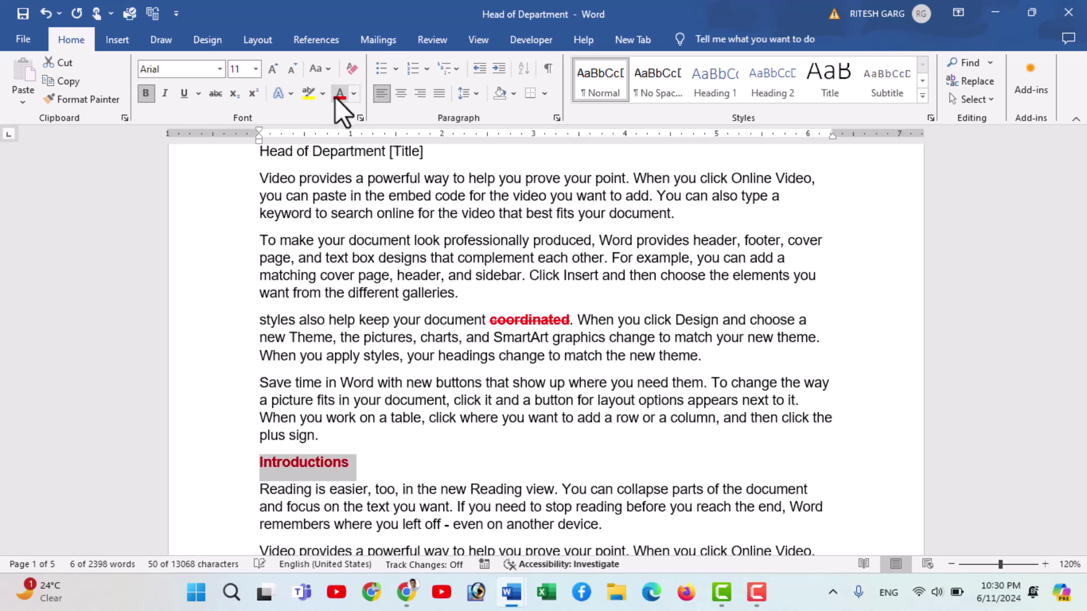
pyautogui.click(256, 69)
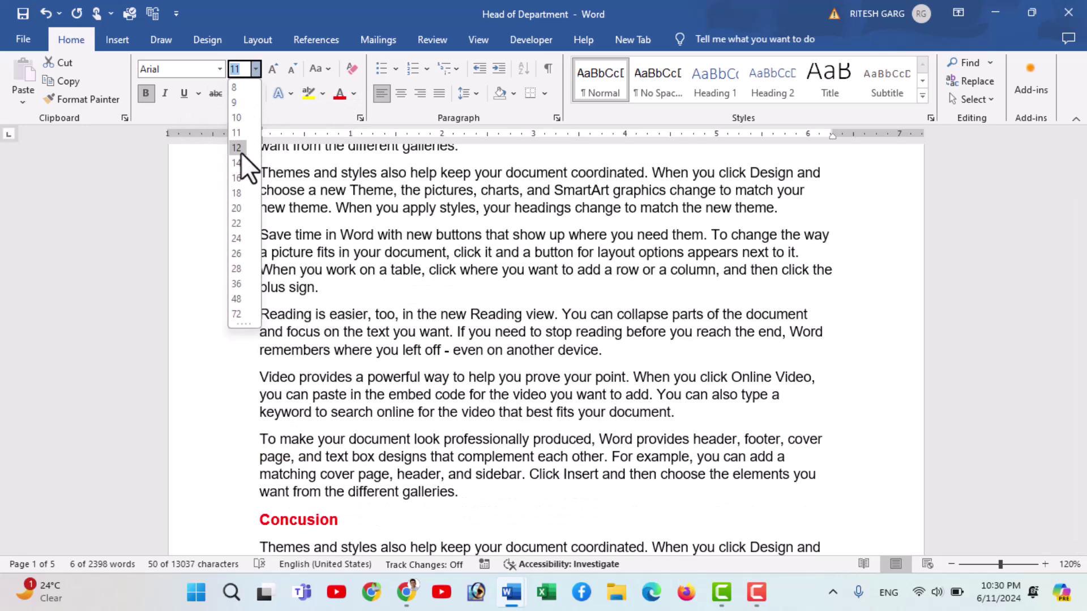
pyautogui.click(240, 151)
pyautogui.scroll(-5, 399, 316)
pyautogui.scroll(-5, 401, 315)
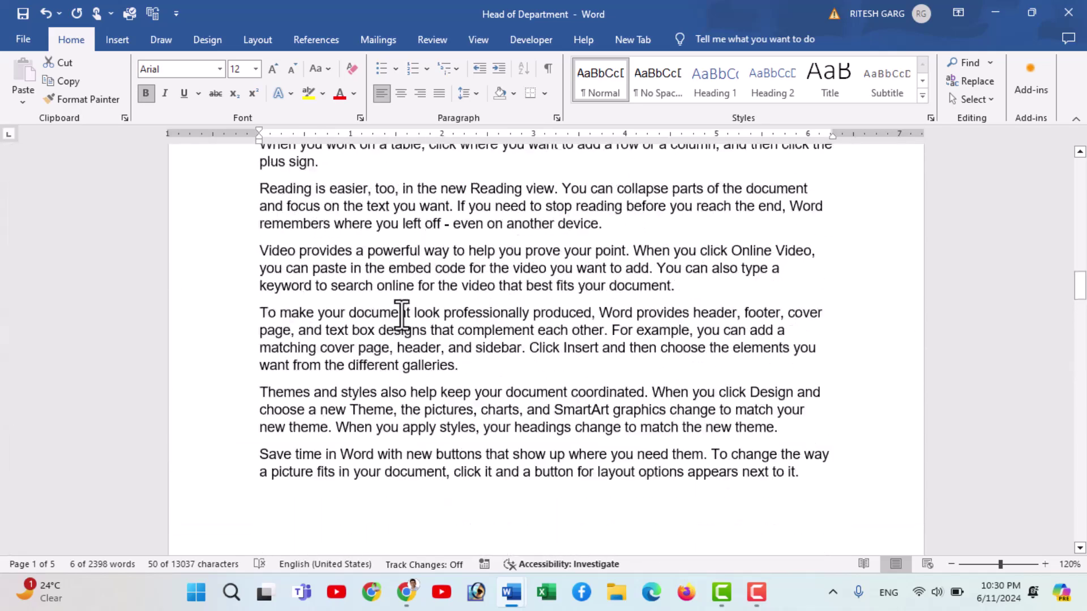
pyautogui.scroll(-5, 401, 315)
pyautogui.scroll(2, 400, 315)
pyautogui.scroll(4, 400, 315)
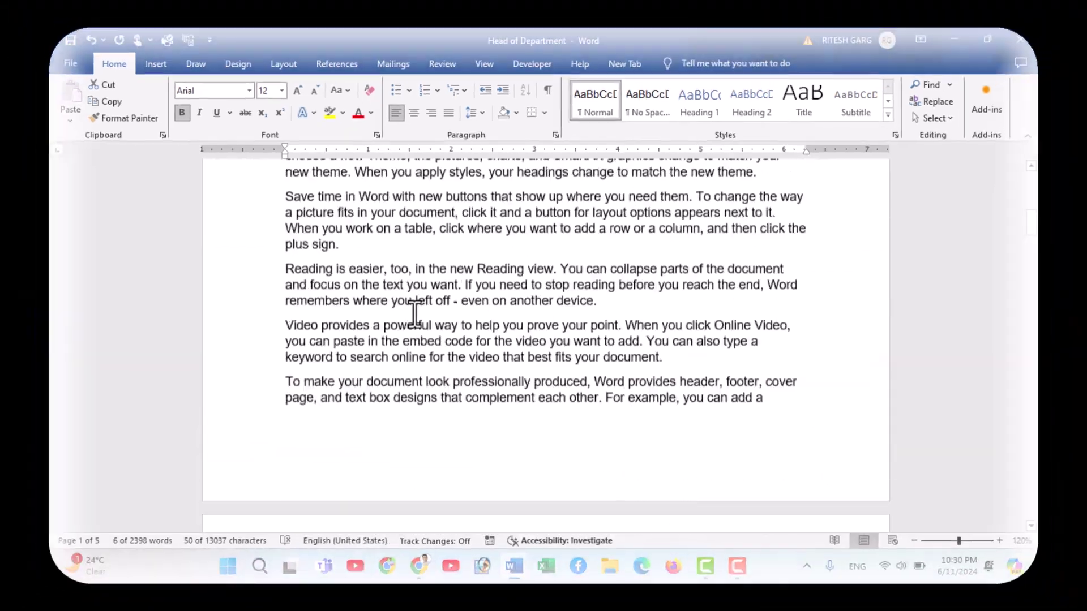
pyautogui.scroll(3, 415, 313)
pyautogui.scroll(4, 402, 314)
pyautogui.scroll(2, 402, 315)
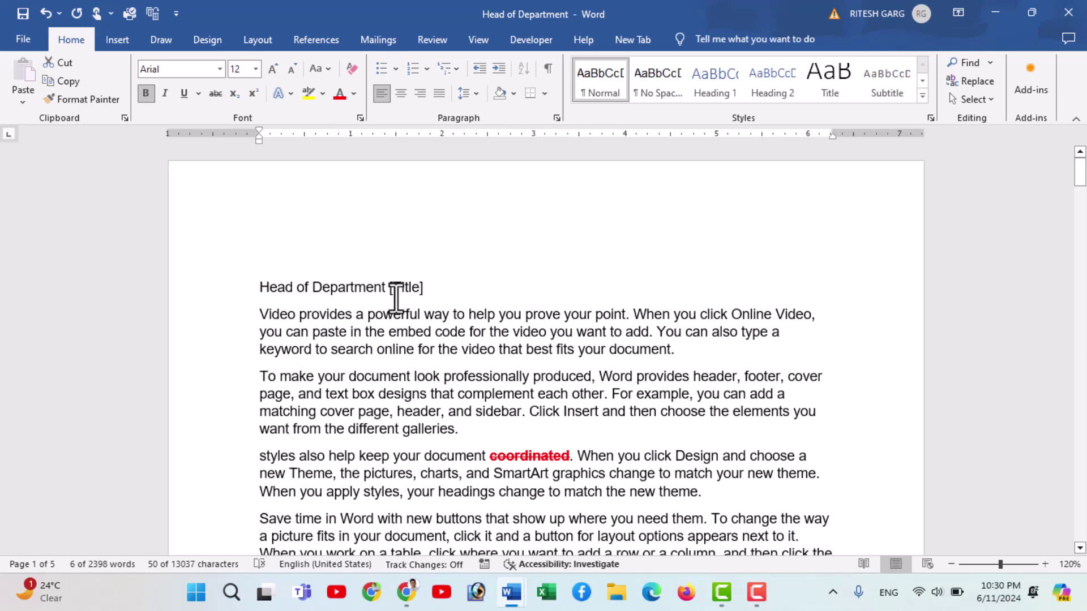
# Step: Highlight the red struck-through word 'coordinated' in the third paragraph
pyautogui.scroll(-3, 396, 300)
pyautogui.scroll(-3, 417, 315)
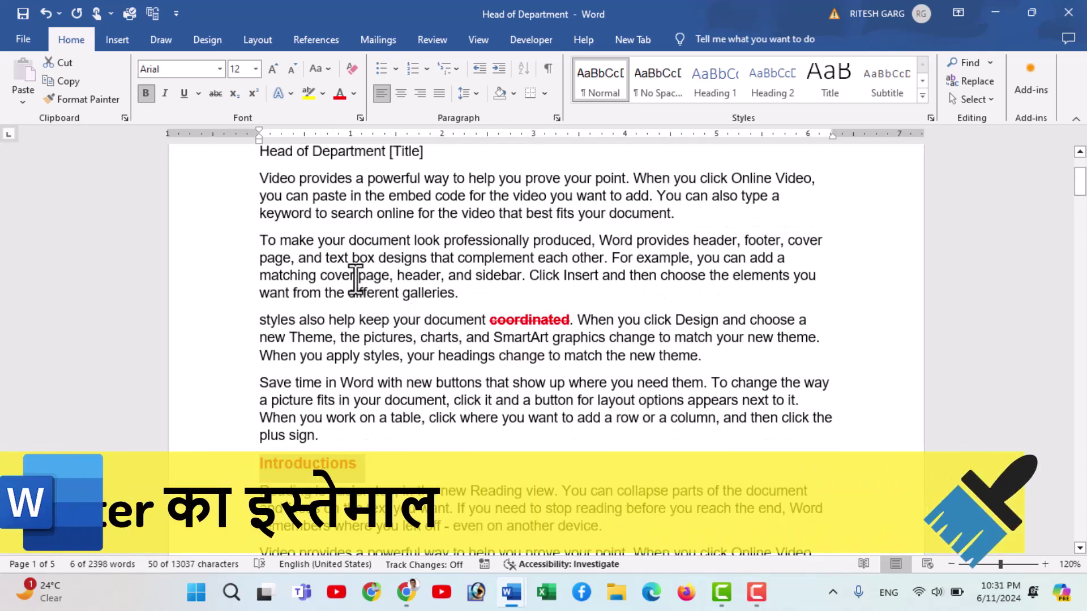
pyautogui.click(453, 328)
pyautogui.moveTo(490, 320); pyautogui.dragTo(575, 328)
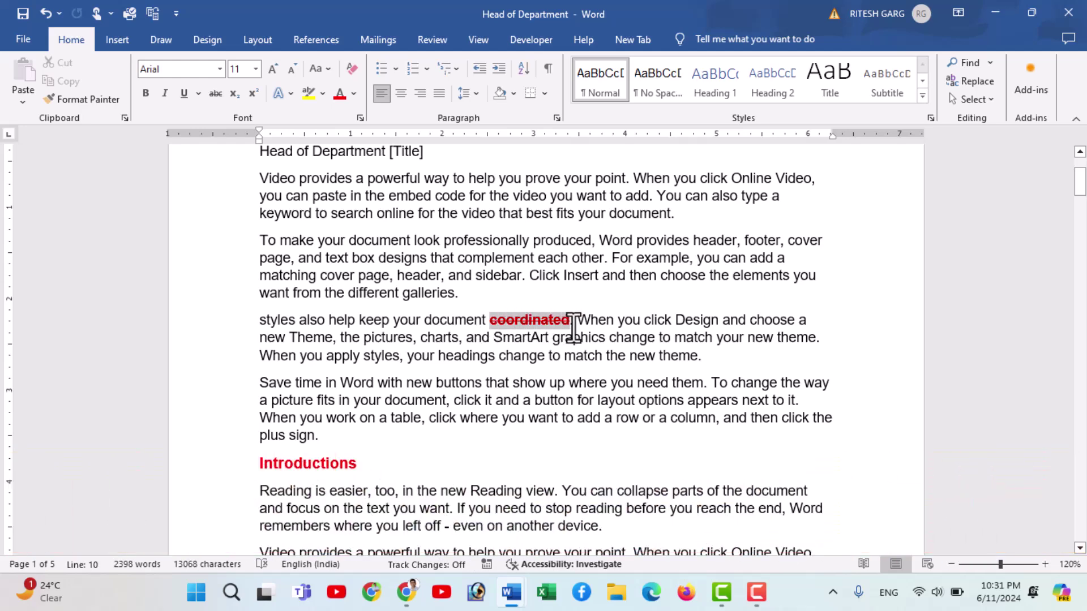
pyautogui.click(557, 335)
pyautogui.moveTo(491, 320); pyautogui.dragTo(569, 328)
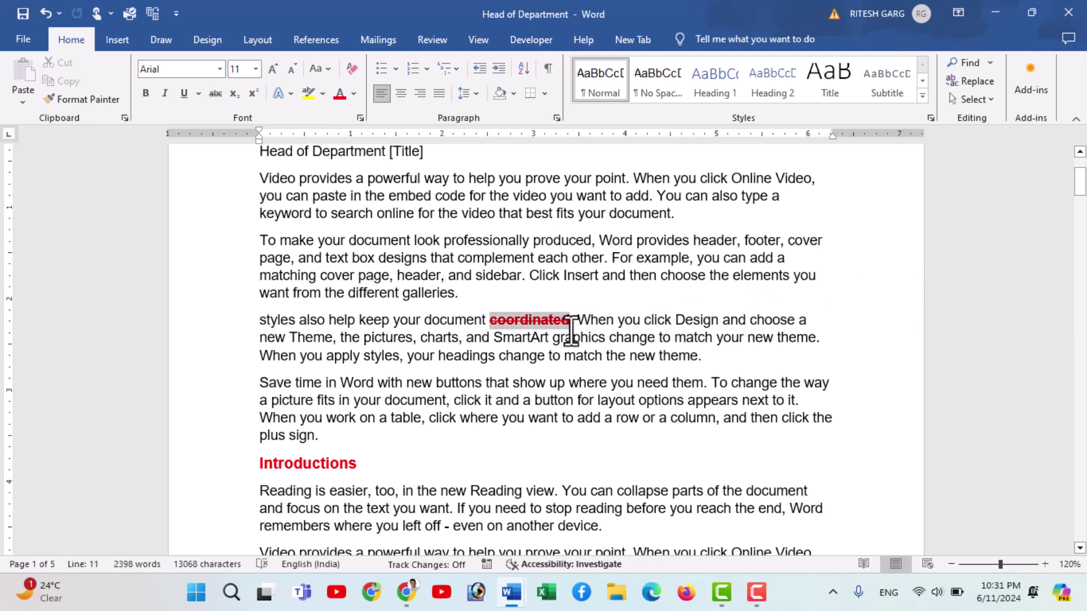
# Step: Copy the formatting of 'coordinated' onto 'professionally' with Format Painter, then reselect 'coordinated'
pyautogui.click(87, 100)
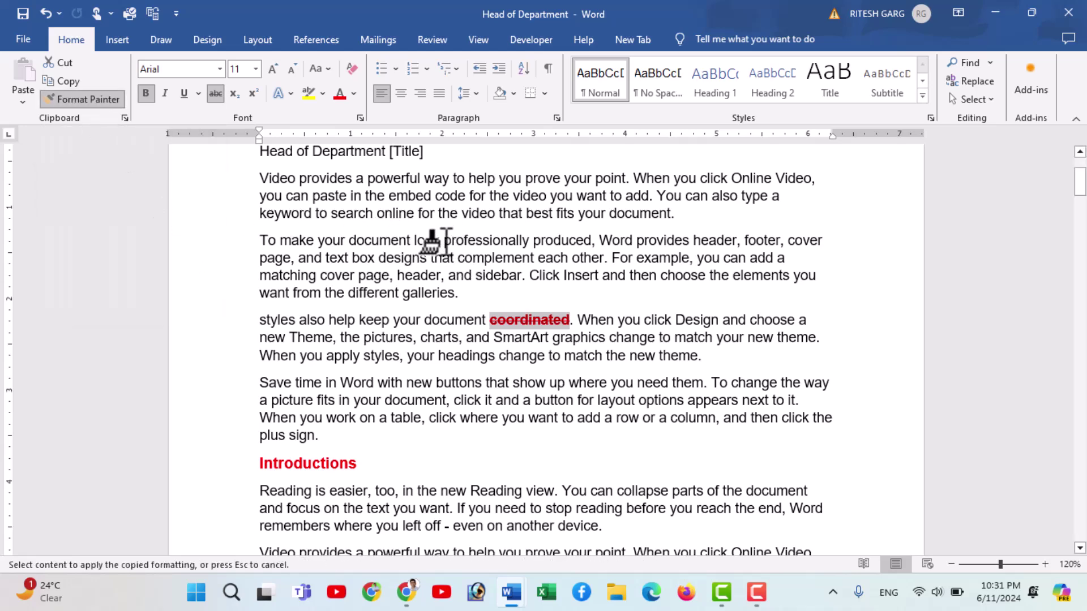
pyautogui.moveTo(433, 241); pyautogui.dragTo(536, 245)
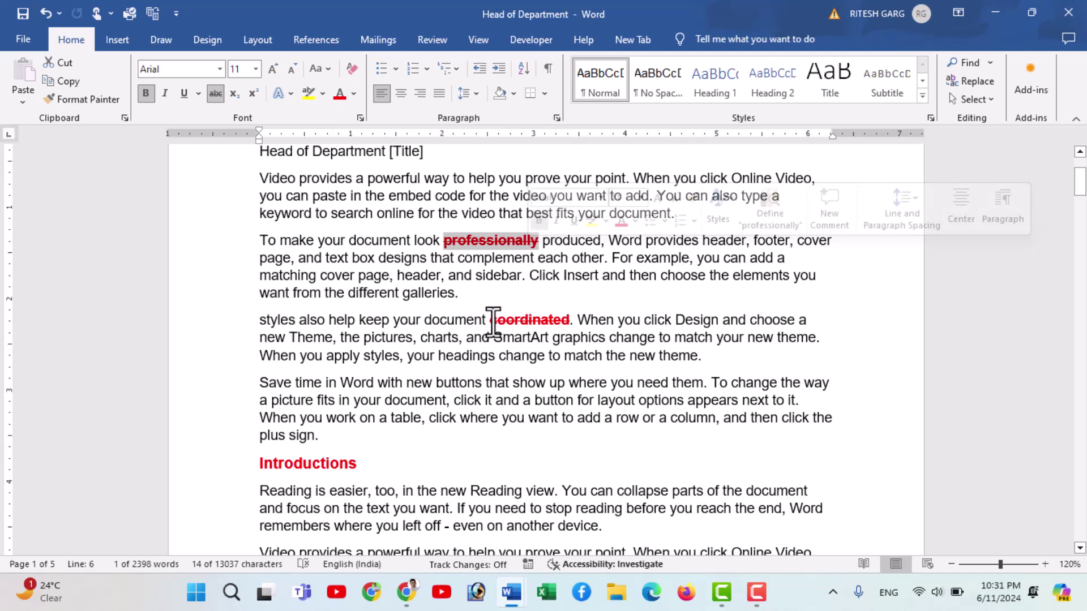
pyautogui.moveTo(490, 319); pyautogui.dragTo(570, 319)
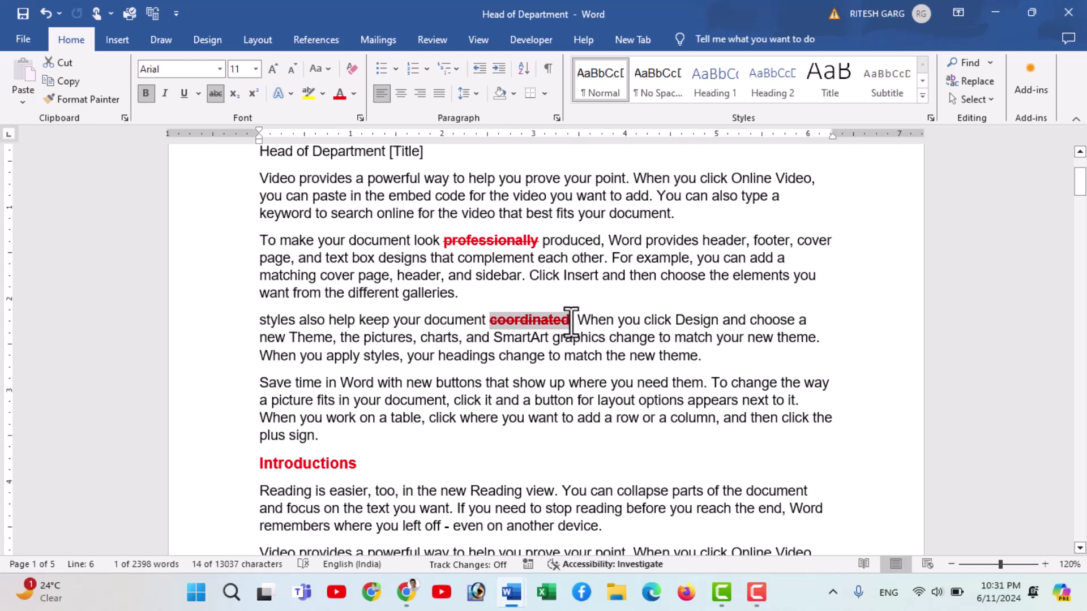
# Step: Paint the copied formatting onto 'Save time', 'button for layout', '. To change' and 'click where'
pyautogui.click(99, 97)
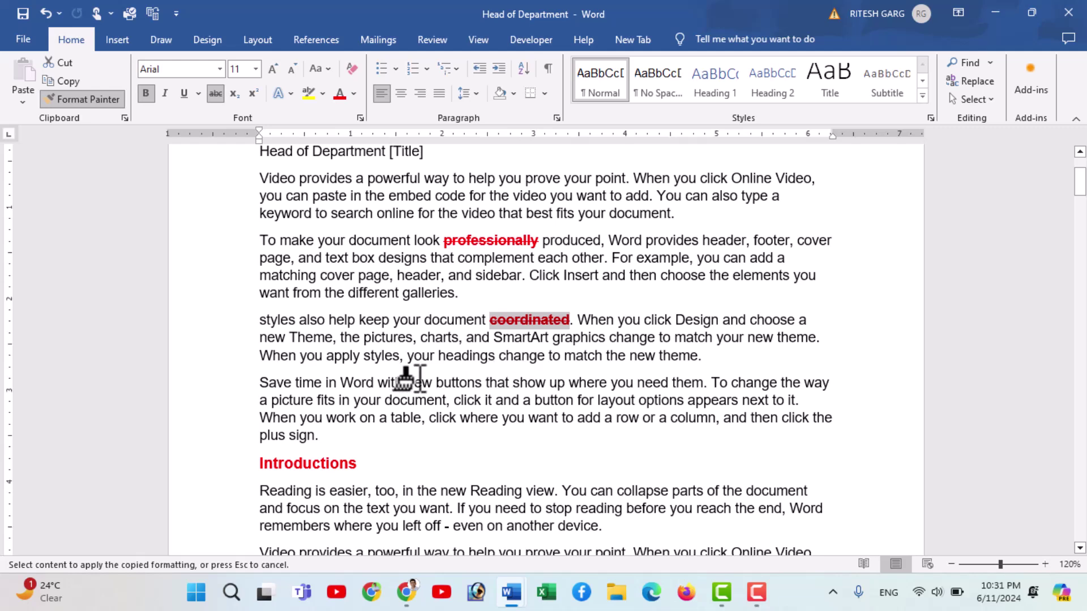
pyautogui.moveTo(262, 385); pyautogui.dragTo(317, 387)
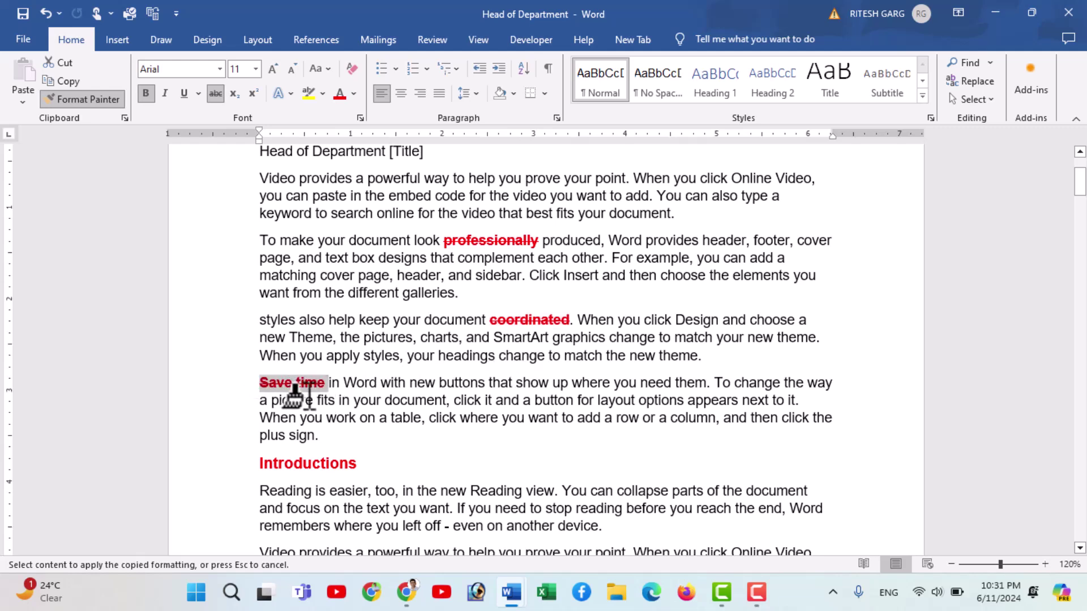
pyautogui.moveTo(554, 400); pyautogui.dragTo(635, 402)
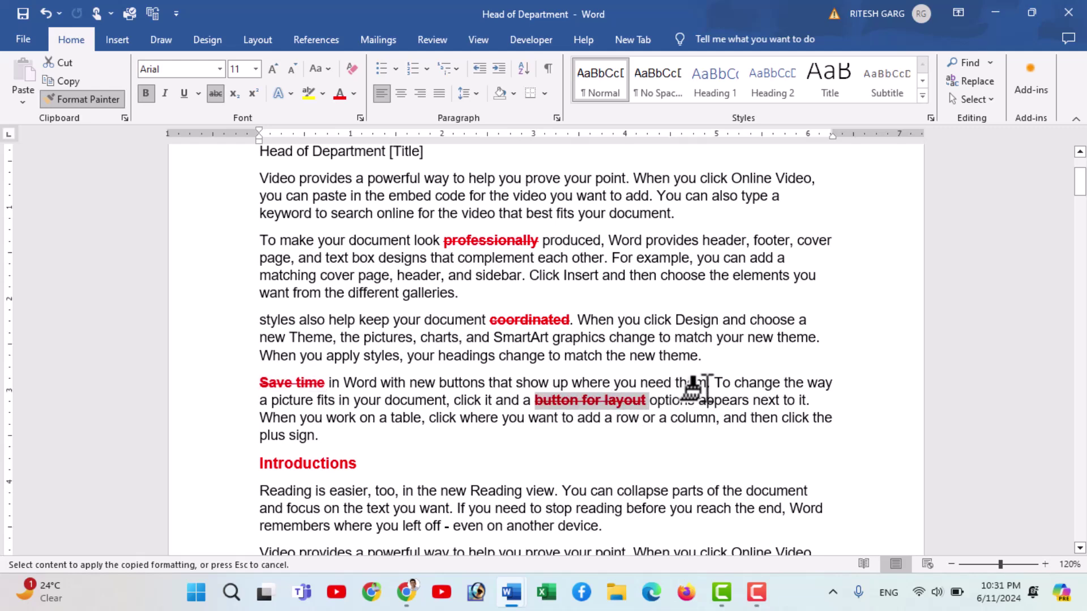
pyautogui.moveTo(708, 385); pyautogui.dragTo(775, 385)
pyautogui.moveTo(443, 418); pyautogui.dragTo(518, 419)
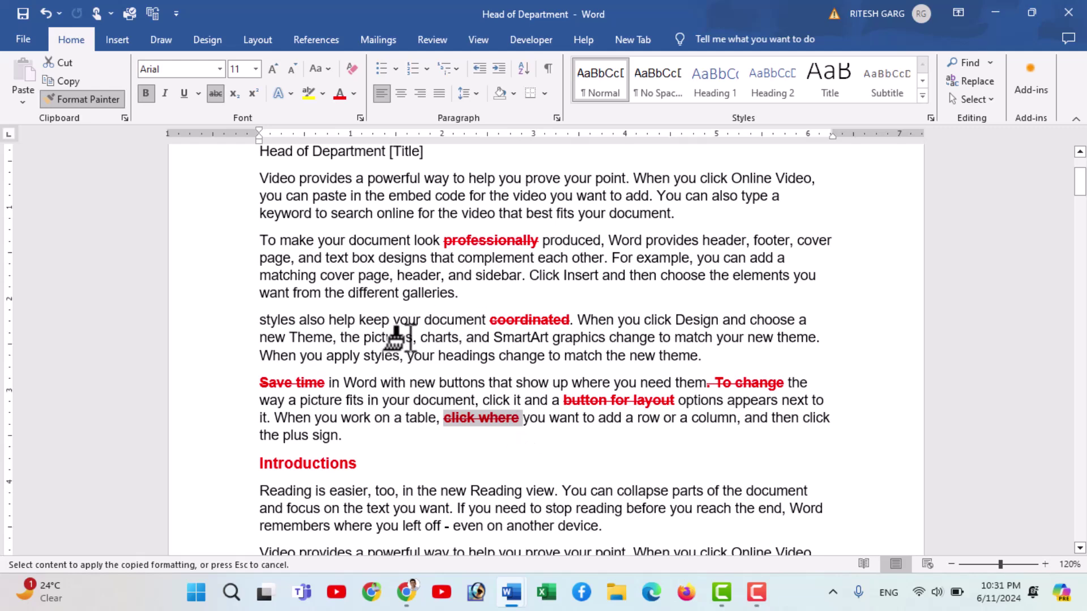
pyautogui.press('Escape')
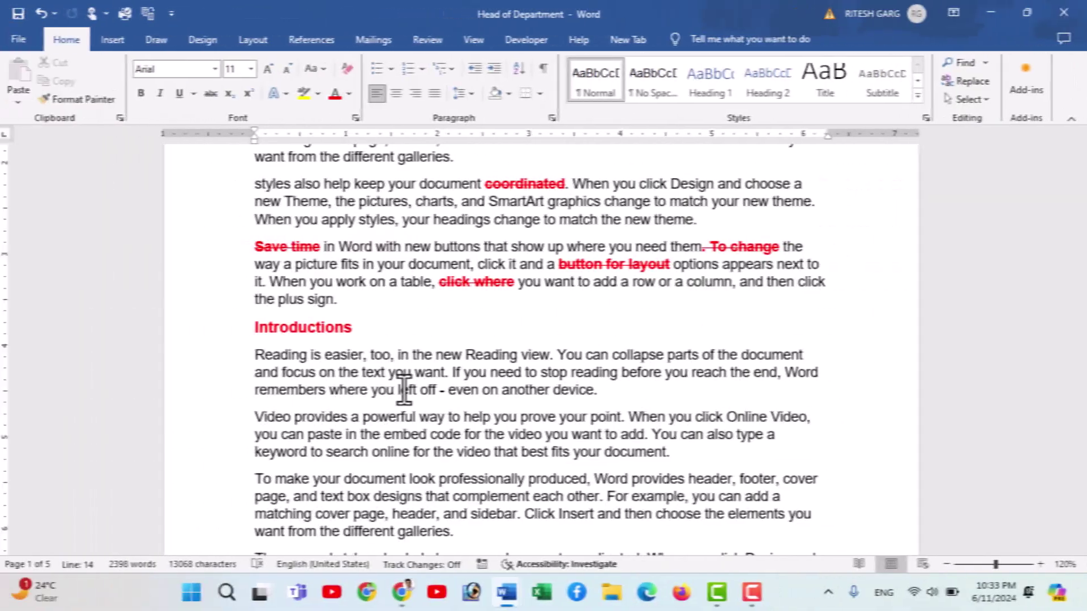
# Step: Scroll down to the Introductions heading and select its text
pyautogui.scroll(-3, 285, 388)
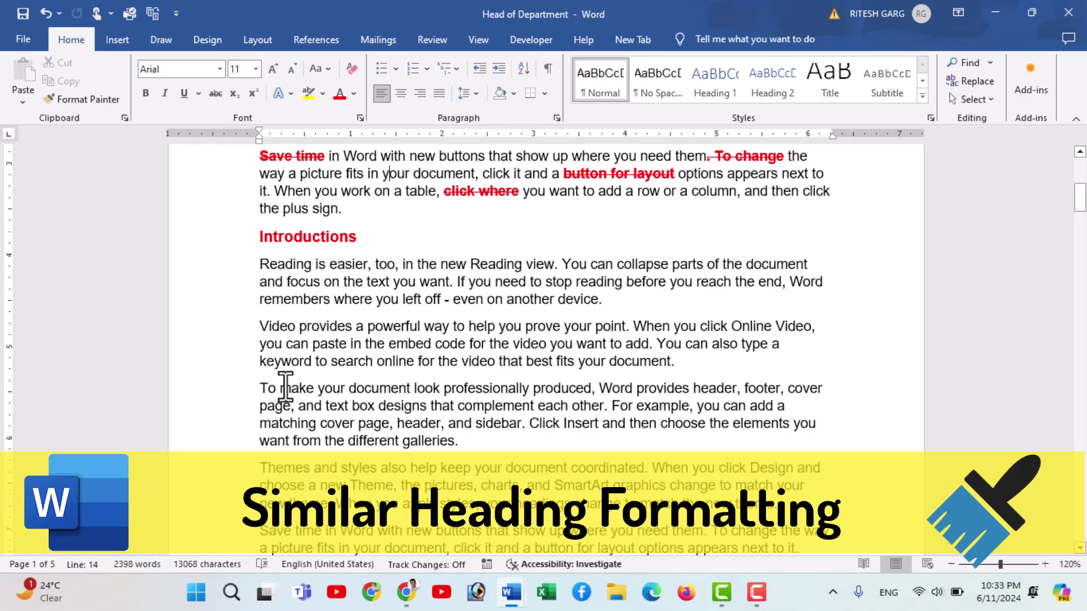
pyautogui.scroll(-2, 285, 388)
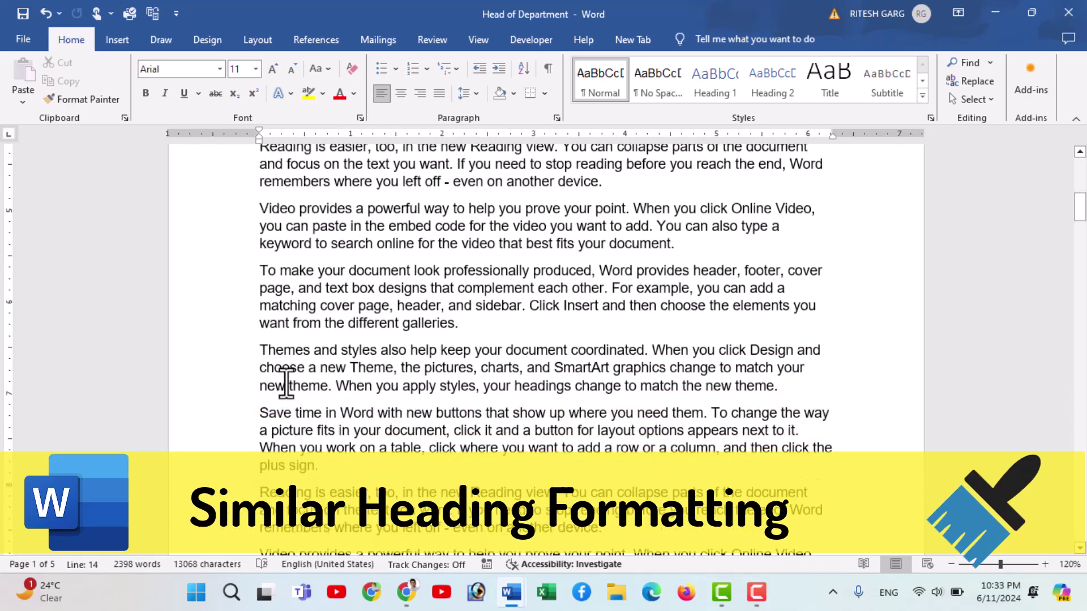
pyautogui.scroll(-3, 286, 385)
pyautogui.scroll(-3, 285, 385)
pyautogui.scroll(-4, 287, 387)
pyautogui.scroll(8, 289, 390)
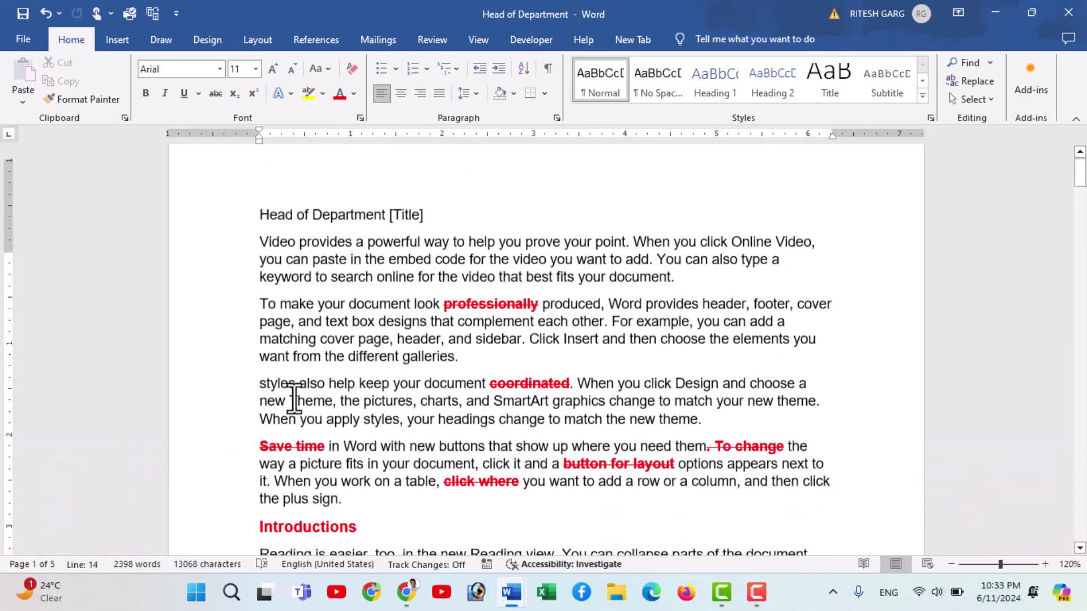
pyautogui.scroll(2, 290, 391)
pyautogui.scroll(-1, 291, 393)
pyautogui.scroll(-4, 294, 399)
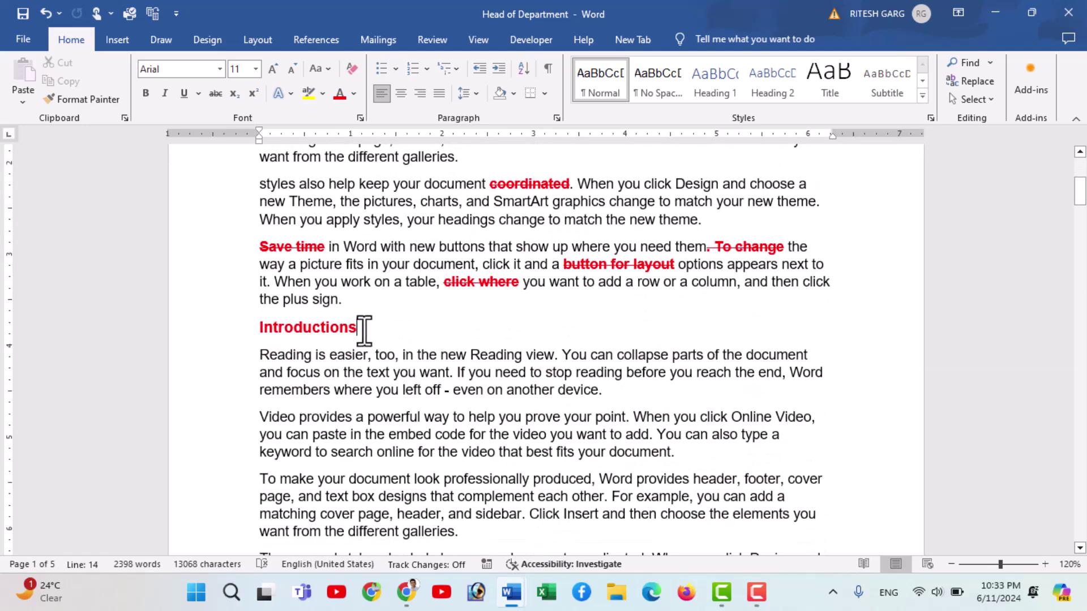
pyautogui.moveTo(364, 330); pyautogui.dragTo(259, 334)
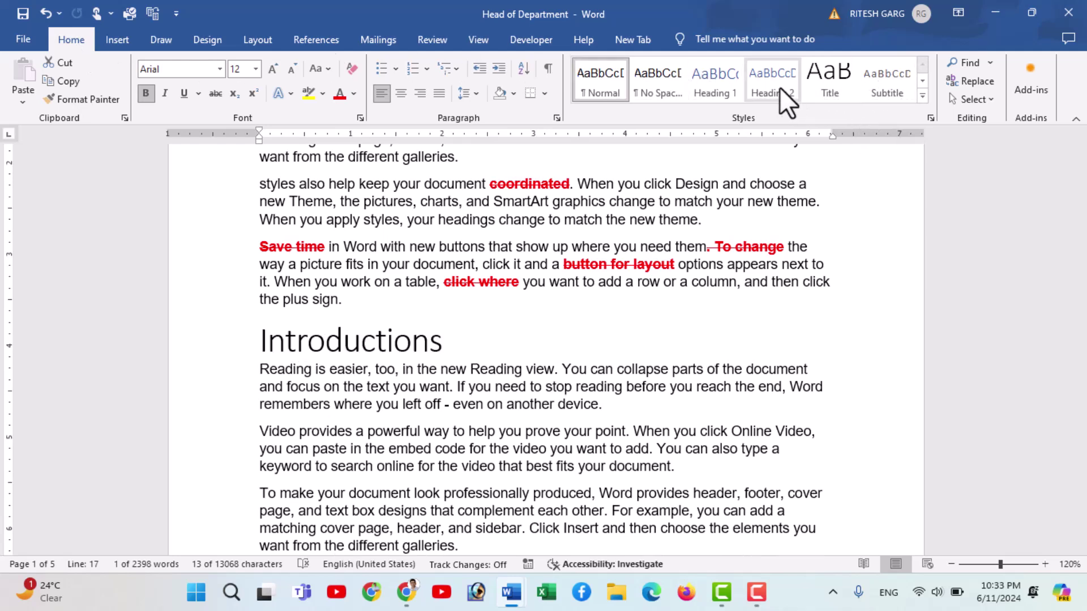
pyautogui.click(725, 85)
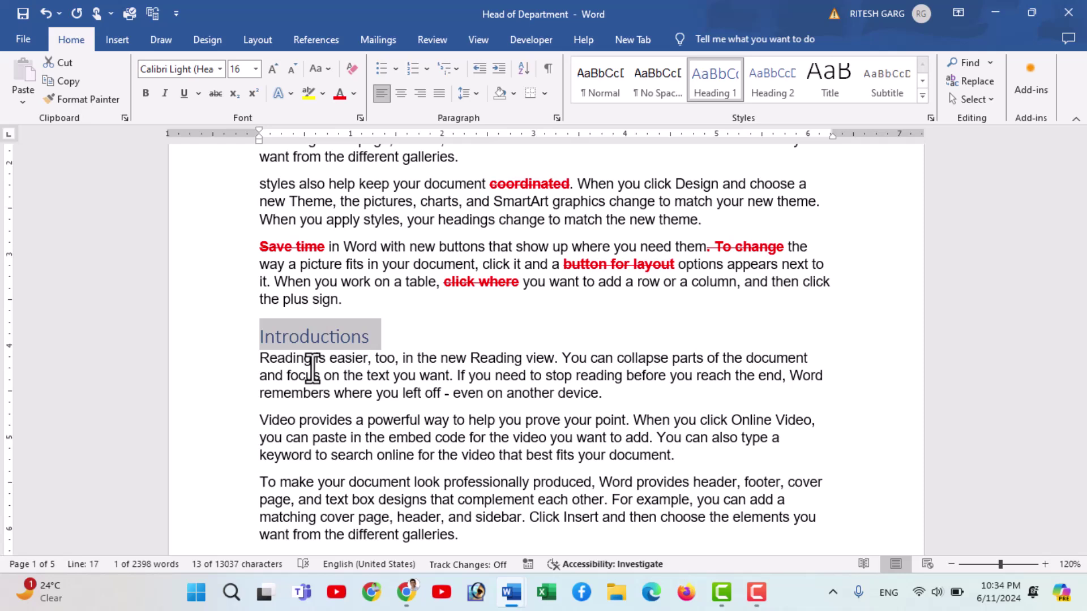
pyautogui.hotkey('ctrl', 'shift', 'v')
pyautogui.click(324, 338)
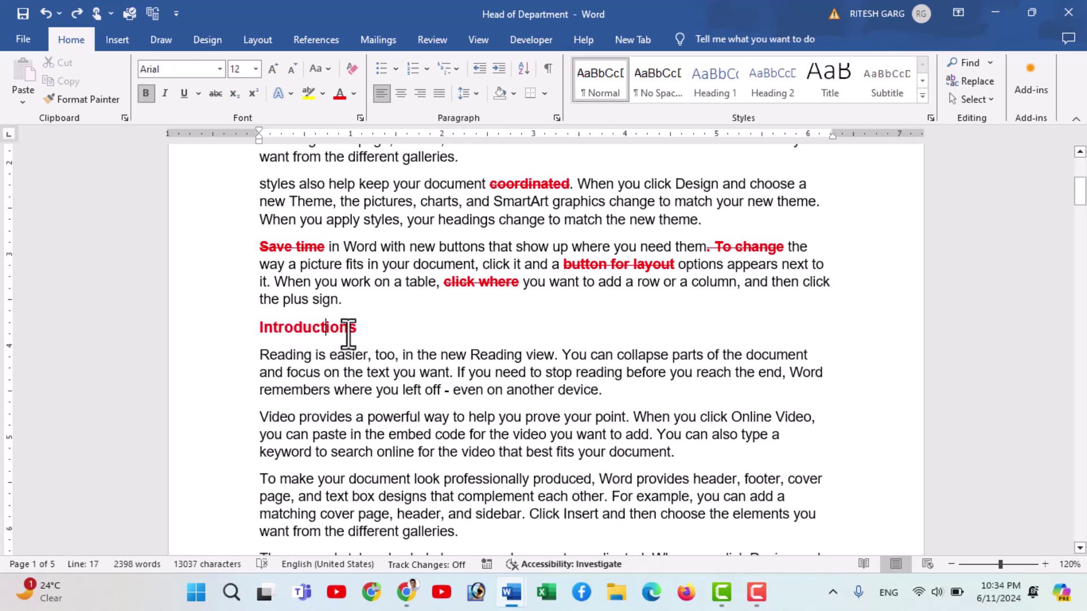
# Step: Give the Introductions heading a light outline text effect
pyautogui.doubleClick(259, 339)
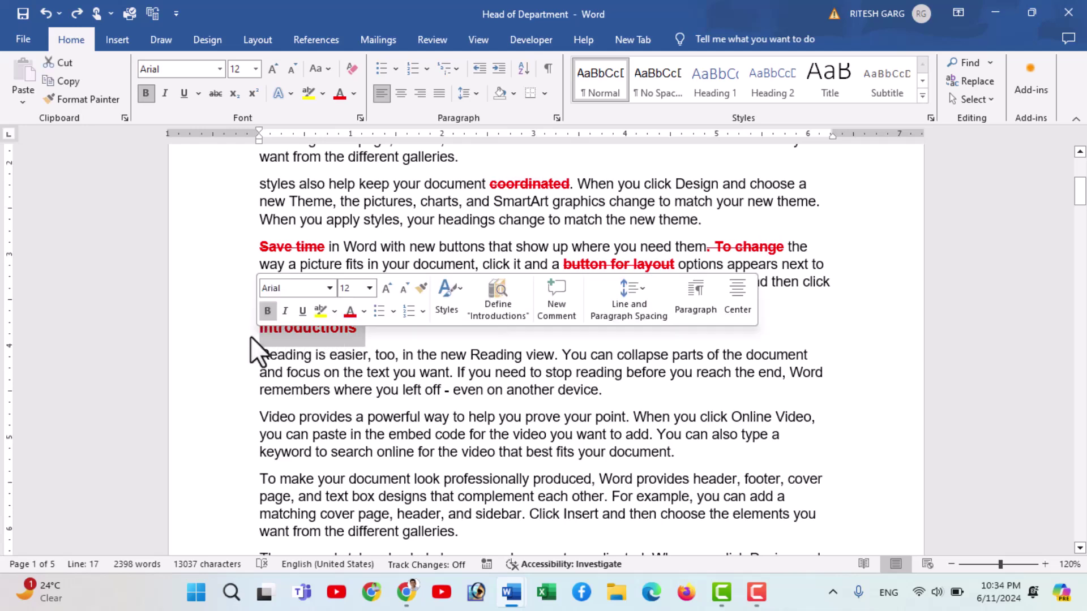
pyautogui.click(291, 95)
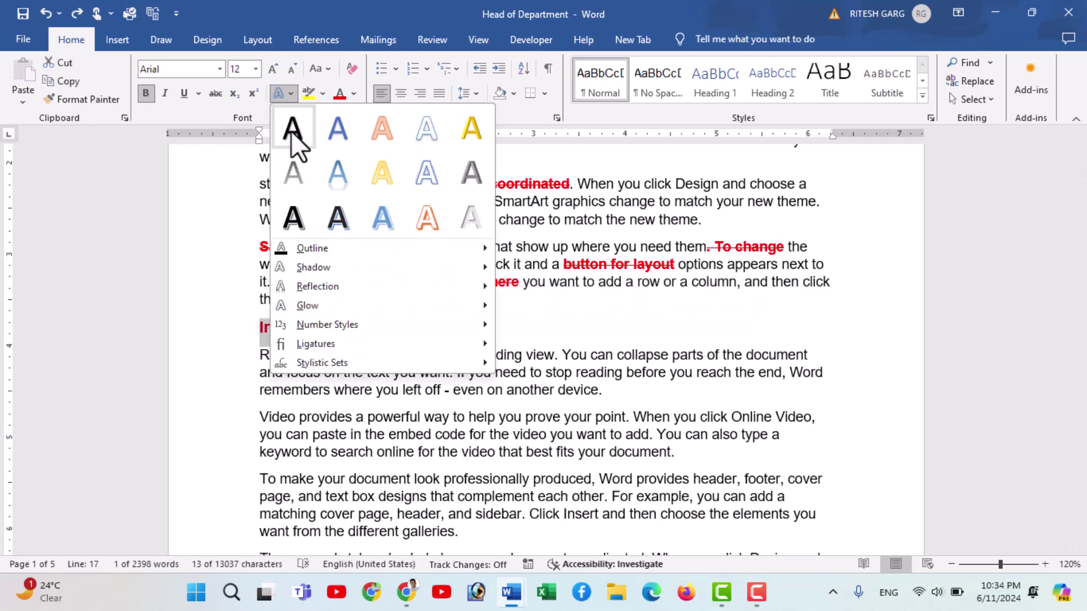
pyautogui.click(339, 168)
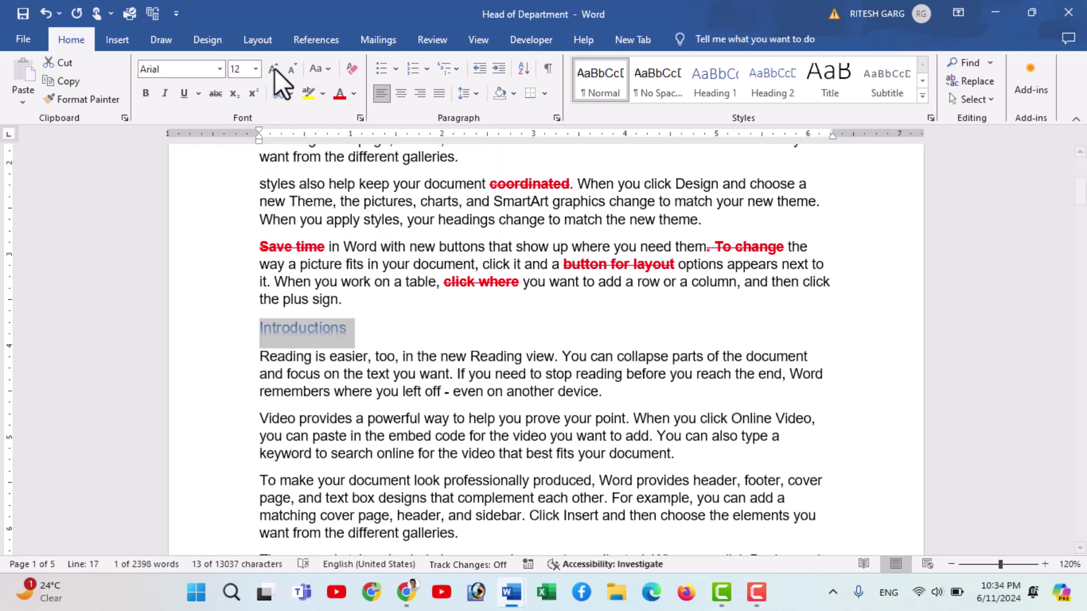
# Step: Colour the Introductions heading red and set it to 14 pt
pyautogui.click(340, 101)
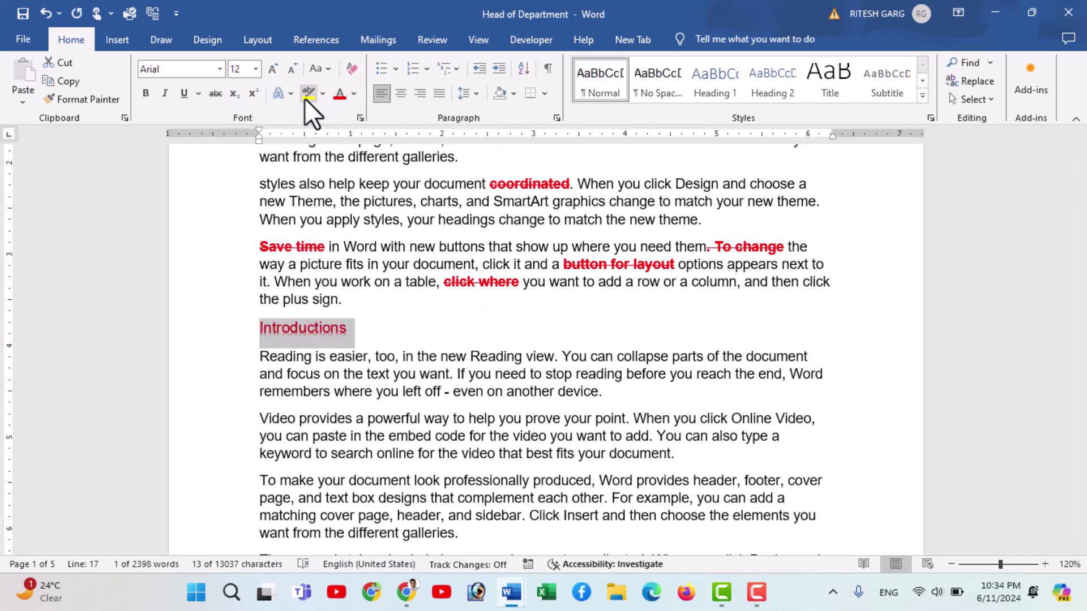
pyautogui.click(256, 69)
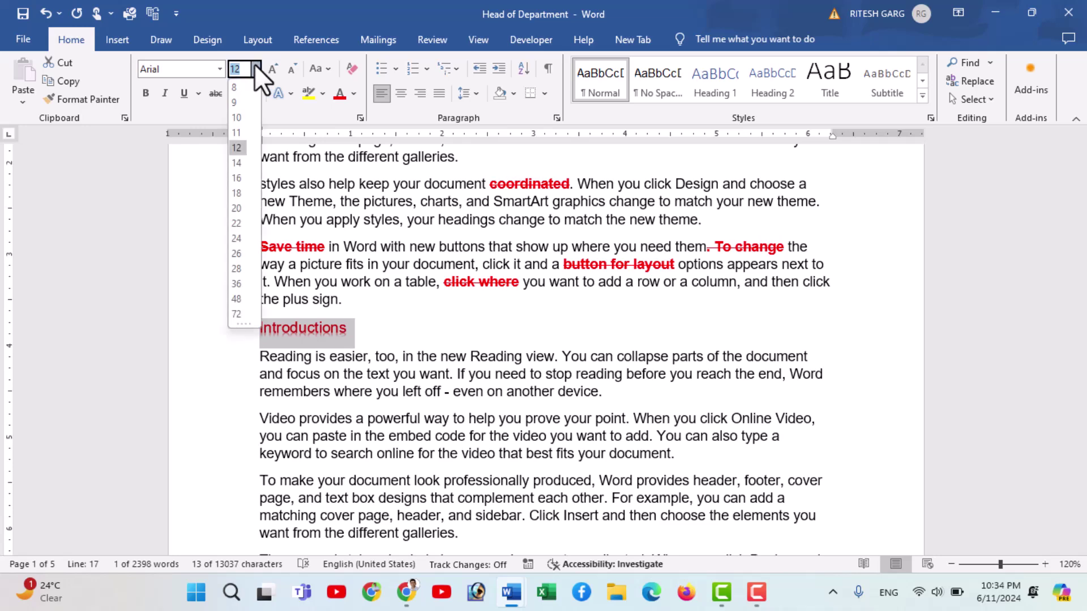
pyautogui.click(242, 166)
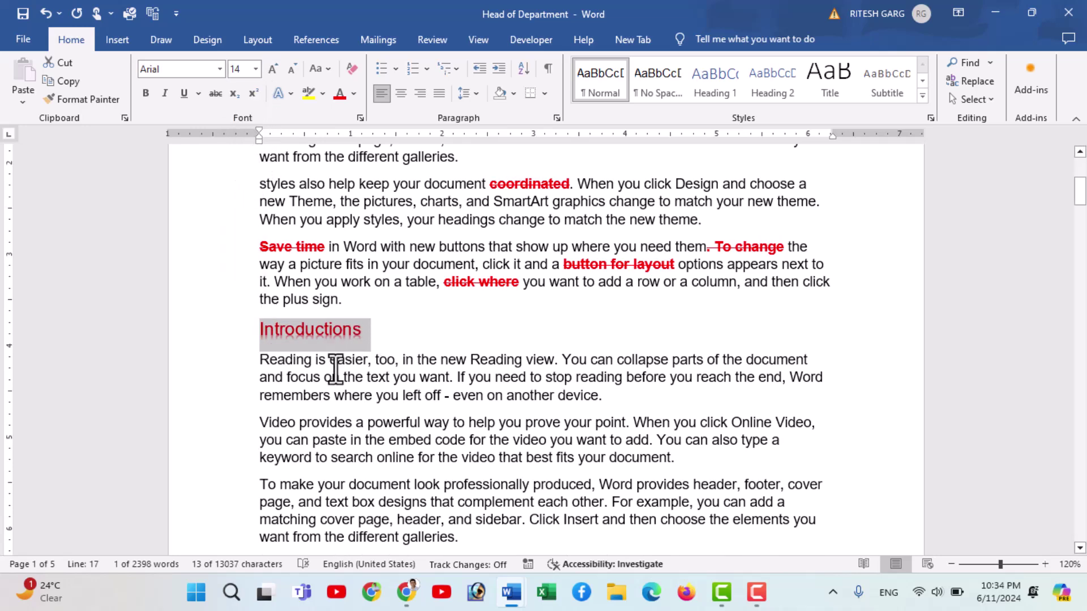
pyautogui.scroll(-3, 335, 371)
pyautogui.scroll(-3, 335, 369)
pyautogui.scroll(-4, 335, 372)
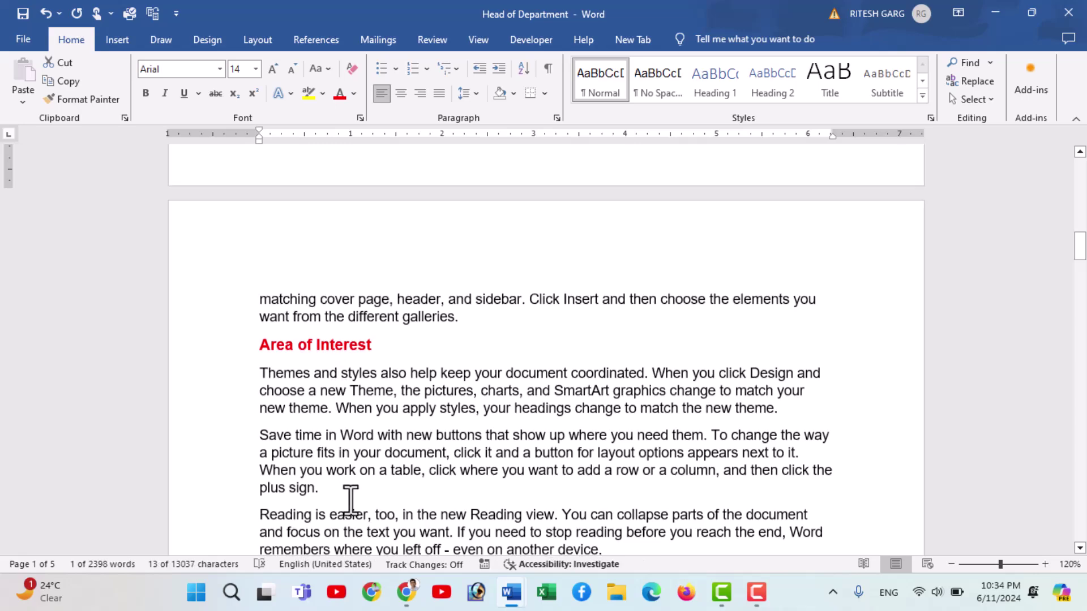
pyautogui.scroll(4, 415, 407)
pyautogui.scroll(3, 415, 407)
pyautogui.scroll(3, 415, 408)
pyautogui.scroll(1, 290, 395)
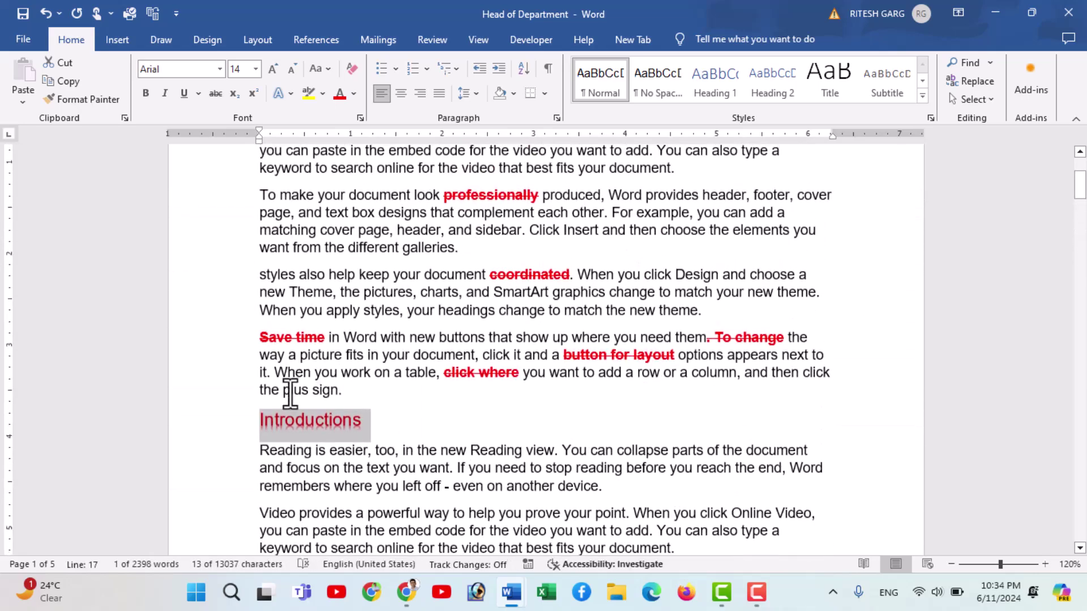
pyautogui.click(291, 421)
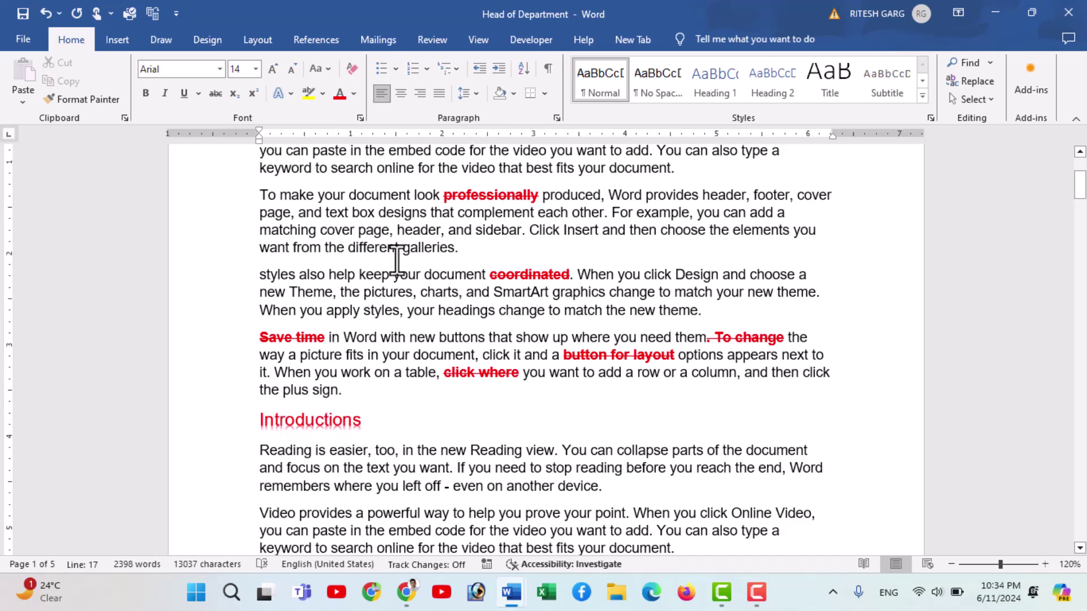
# Step: Update the Heading 1 style to match the red 14 pt Arial 'Introductions' heading
pyautogui.rightClick(706, 77)
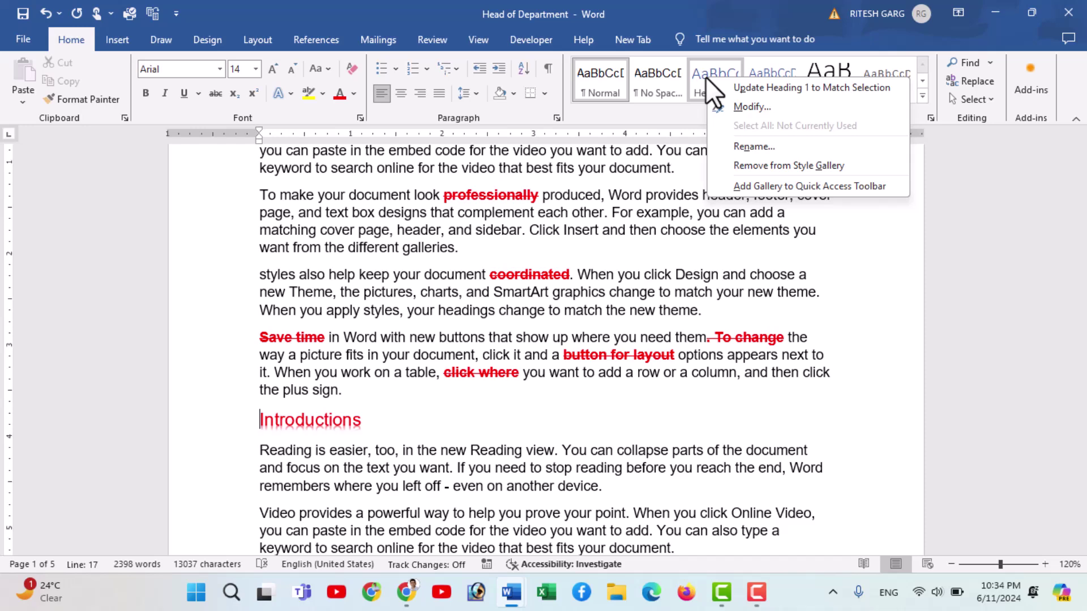
pyautogui.click(756, 92)
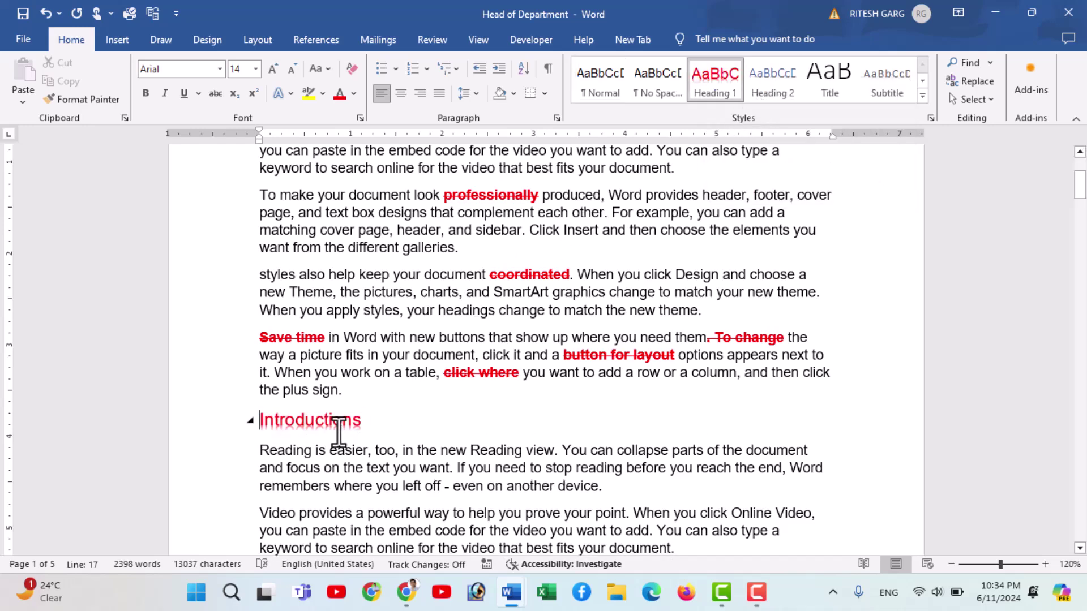
pyautogui.moveTo(715, 82)
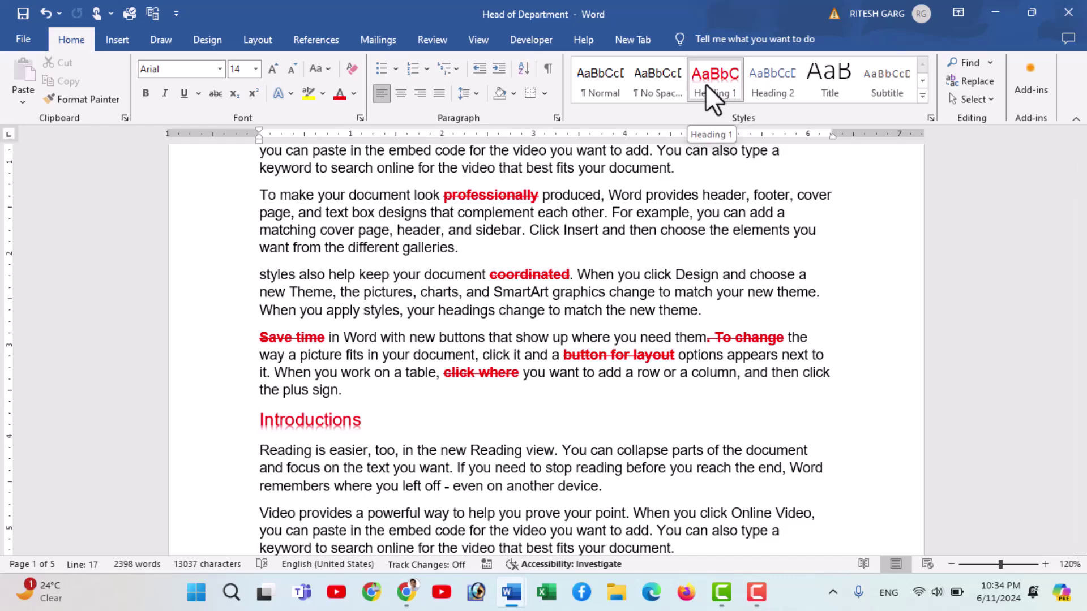
pyautogui.scroll(-3, 553, 321)
pyautogui.scroll(-6, 562, 345)
pyautogui.scroll(-3, 561, 345)
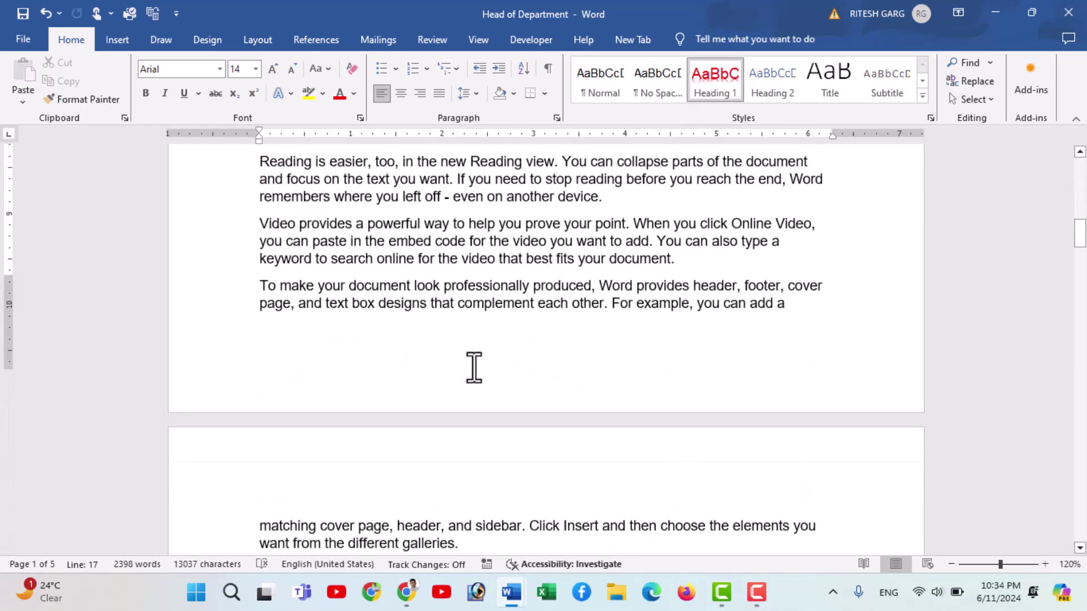
pyautogui.scroll(-5, 441, 369)
pyautogui.scroll(-2, 430, 388)
pyautogui.scroll(5, 412, 369)
pyautogui.scroll(9, 409, 363)
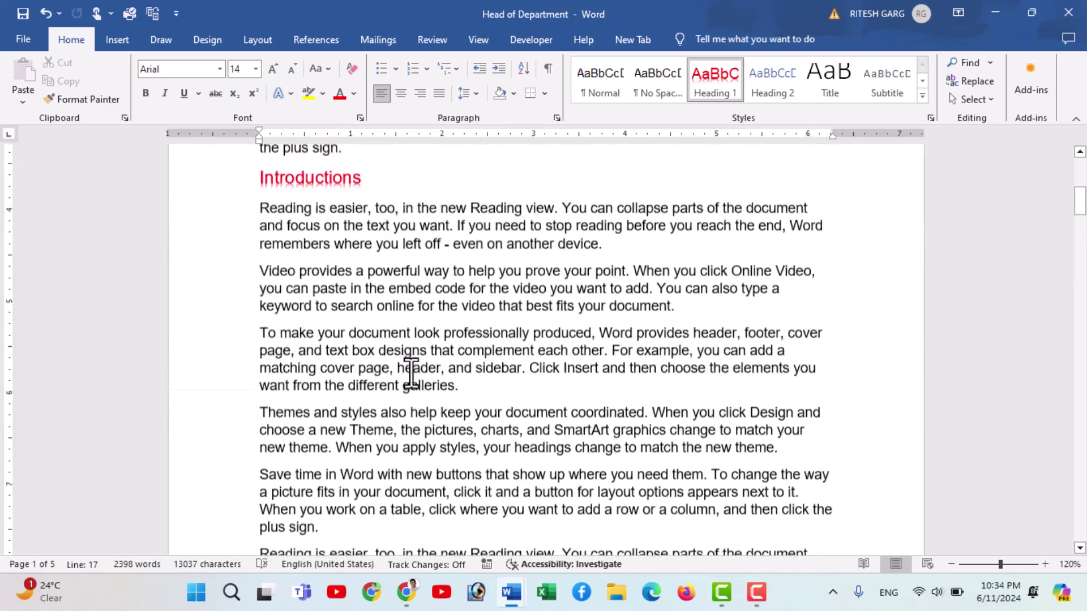
pyautogui.scroll(-2, 413, 373)
pyautogui.scroll(-4, 413, 374)
pyautogui.doubleClick(411, 374)
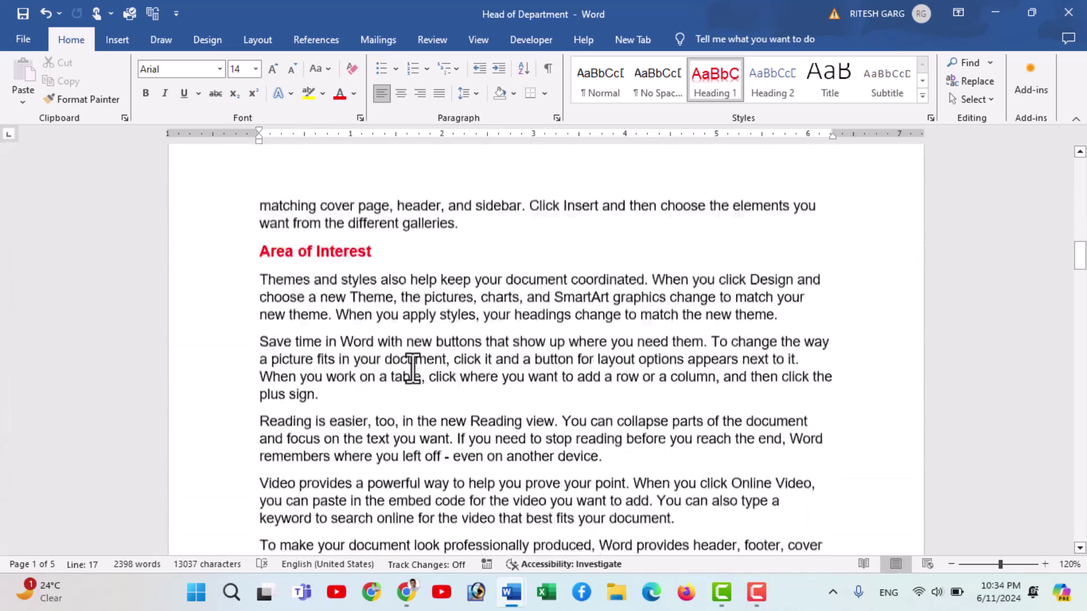
pyautogui.scroll(-1, 413, 369)
pyautogui.click(276, 210)
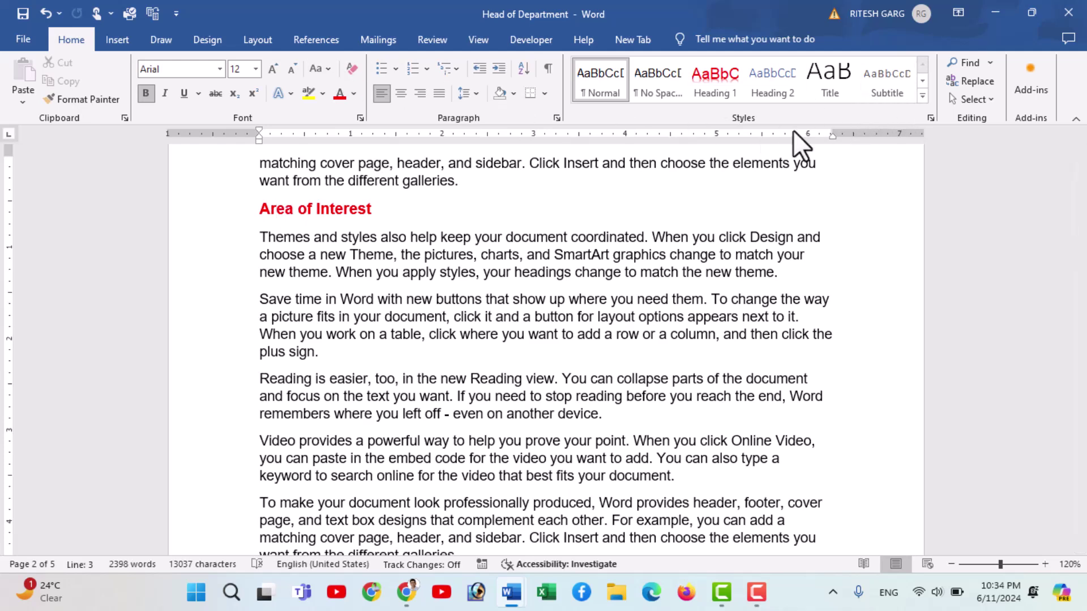
pyautogui.click(974, 99)
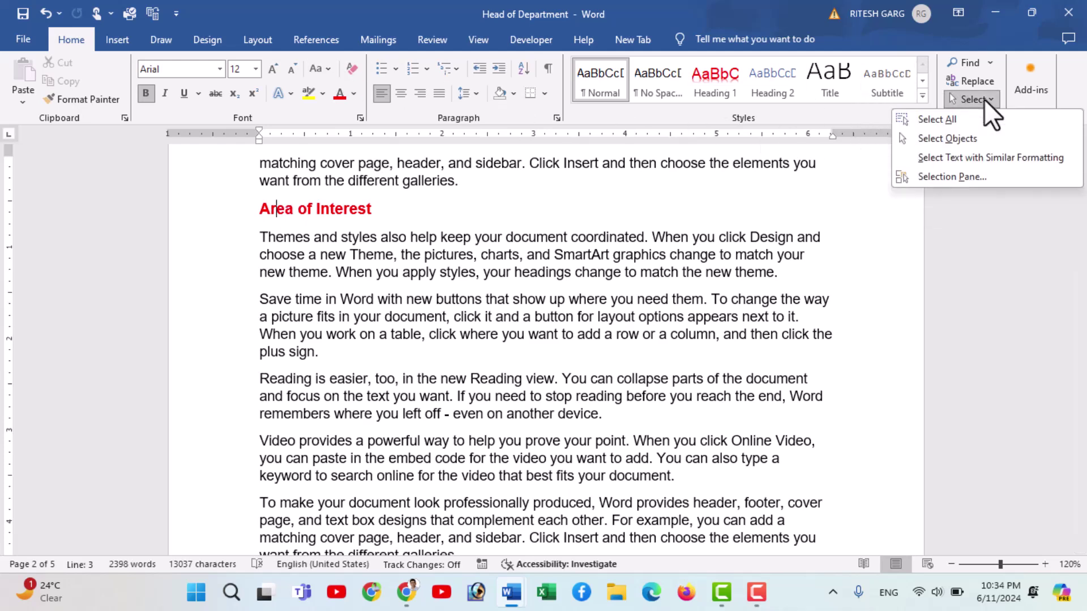
pyautogui.click(976, 157)
pyautogui.scroll(-6, 521, 315)
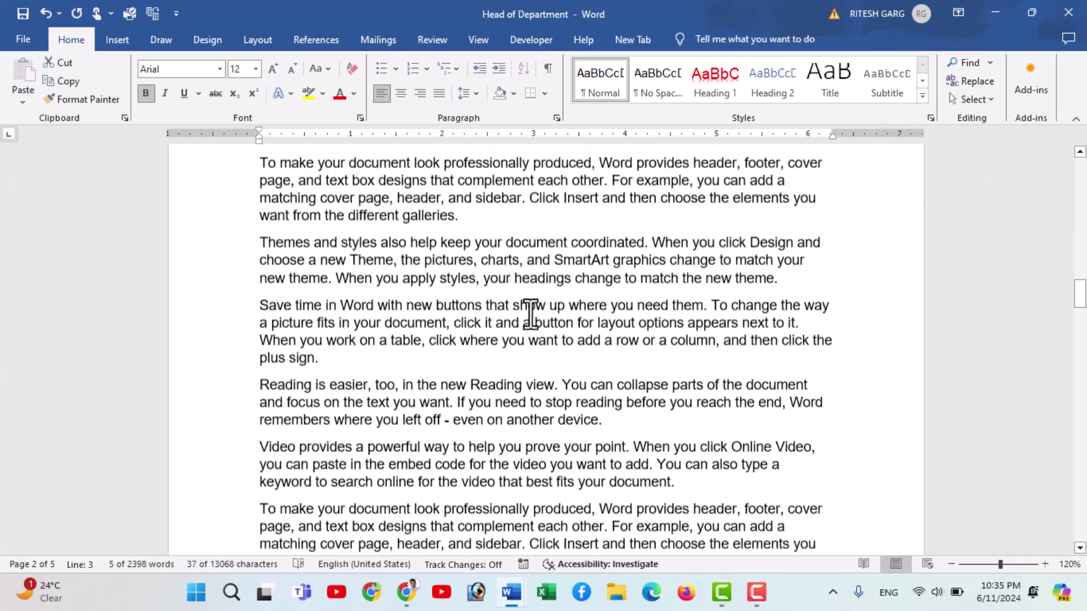
pyautogui.scroll(-3, 530, 313)
pyautogui.scroll(-2, 531, 313)
pyautogui.scroll(5, 531, 313)
pyautogui.scroll(1, 531, 314)
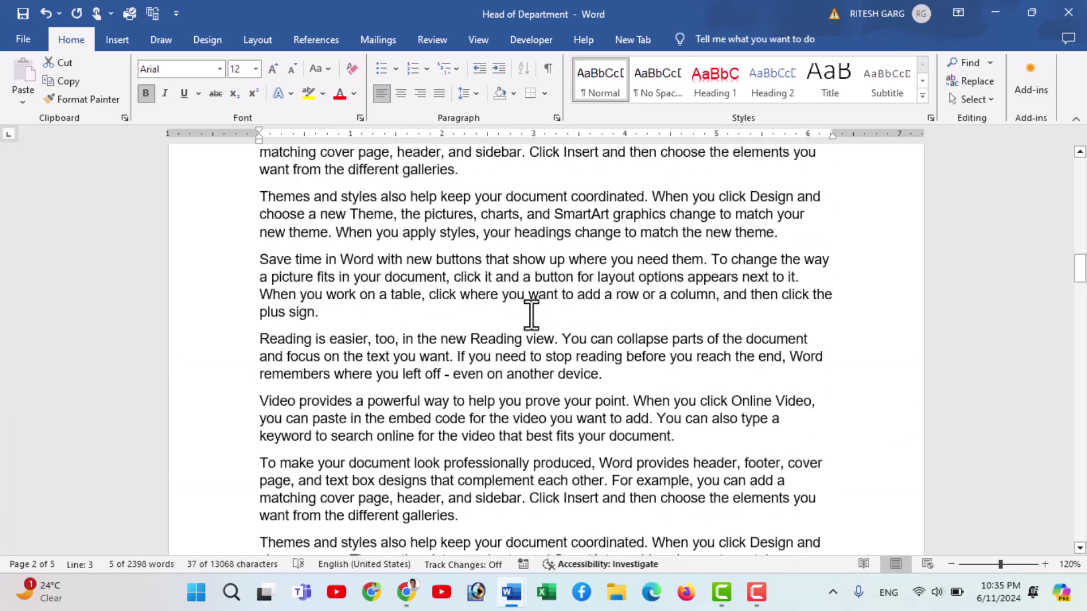
pyautogui.scroll(4, 531, 313)
pyautogui.scroll(4, 526, 313)
pyautogui.scroll(3, 563, 294)
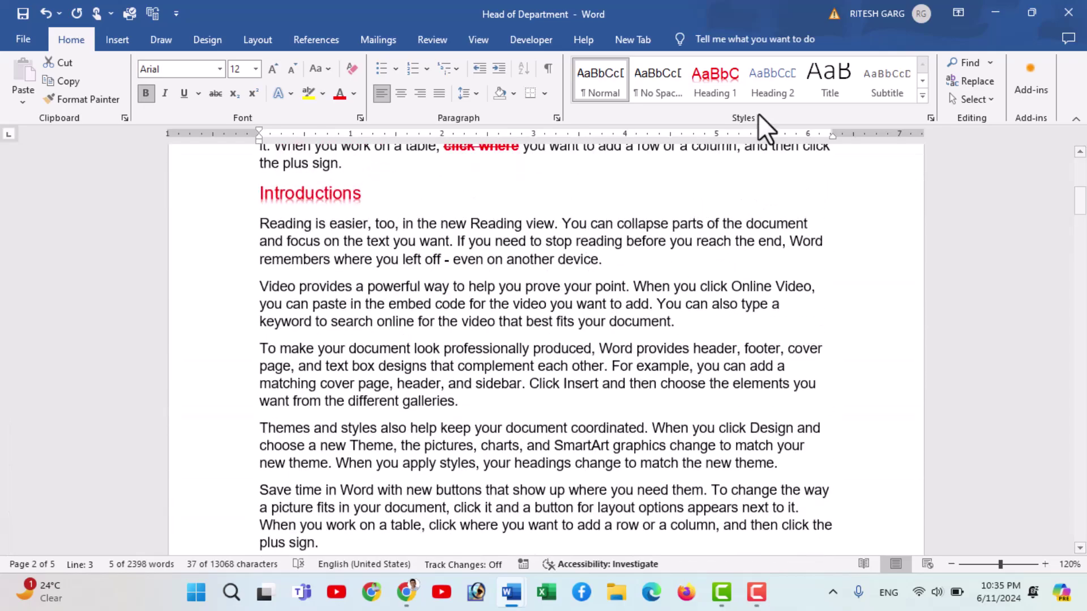
pyautogui.click(722, 95)
pyautogui.click(424, 389)
pyautogui.scroll(-1, 412, 402)
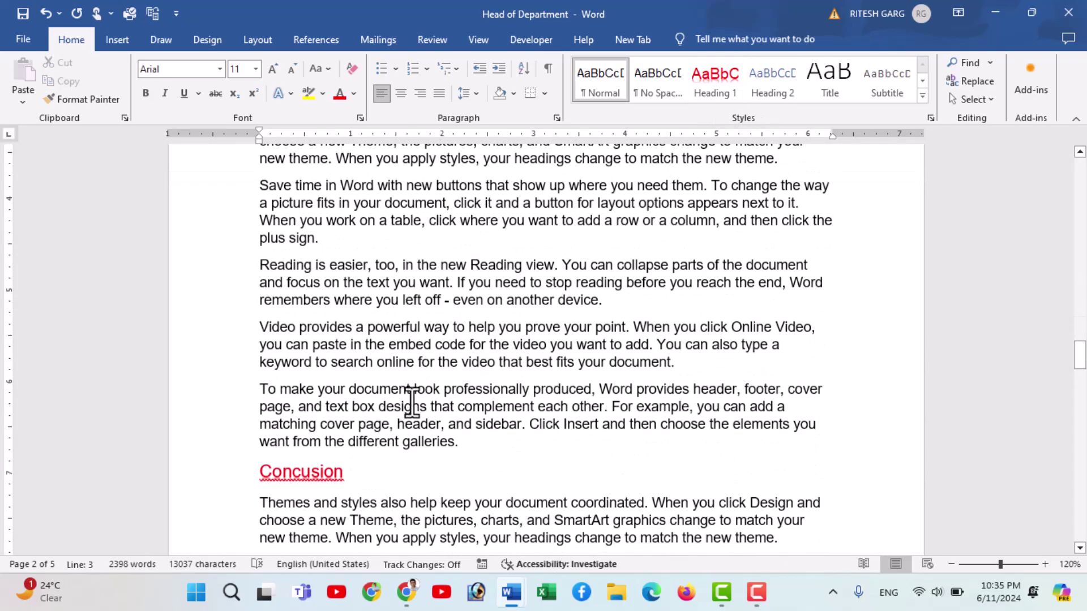
pyautogui.scroll(2, 411, 401)
pyautogui.scroll(3, 411, 402)
pyautogui.scroll(3, 411, 402)
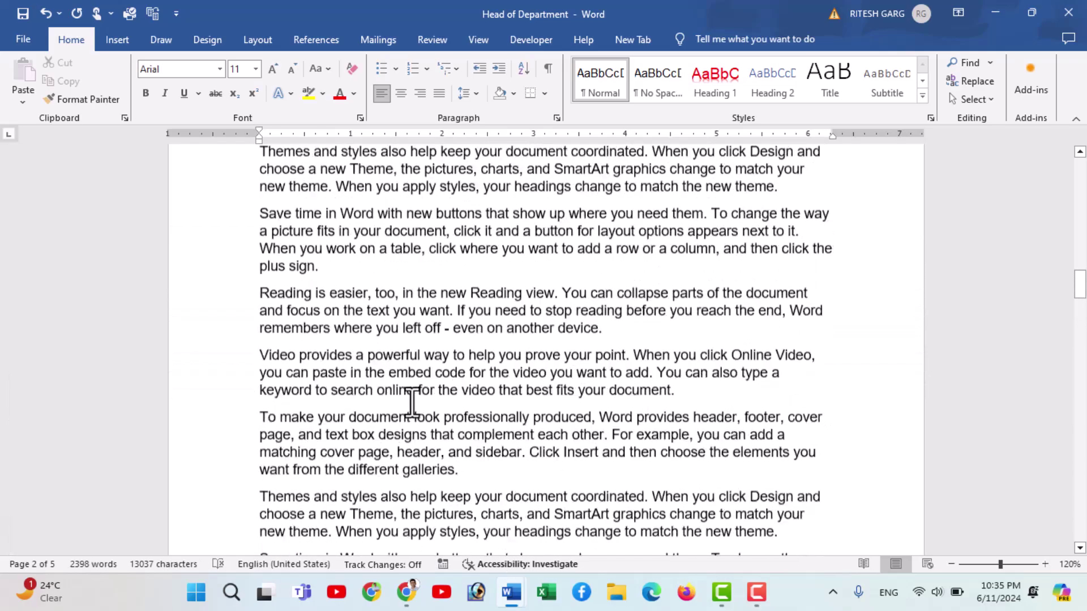
pyautogui.scroll(3, 412, 402)
pyautogui.scroll(3, 412, 402)
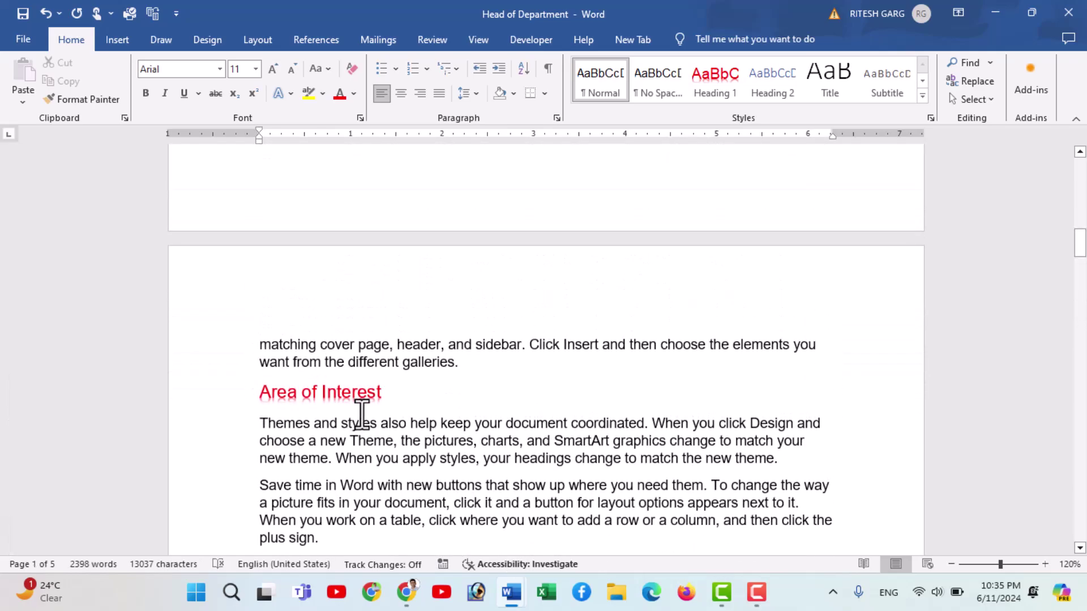
pyautogui.scroll(3, 361, 415)
pyautogui.scroll(3, 365, 416)
pyautogui.scroll(3, 357, 422)
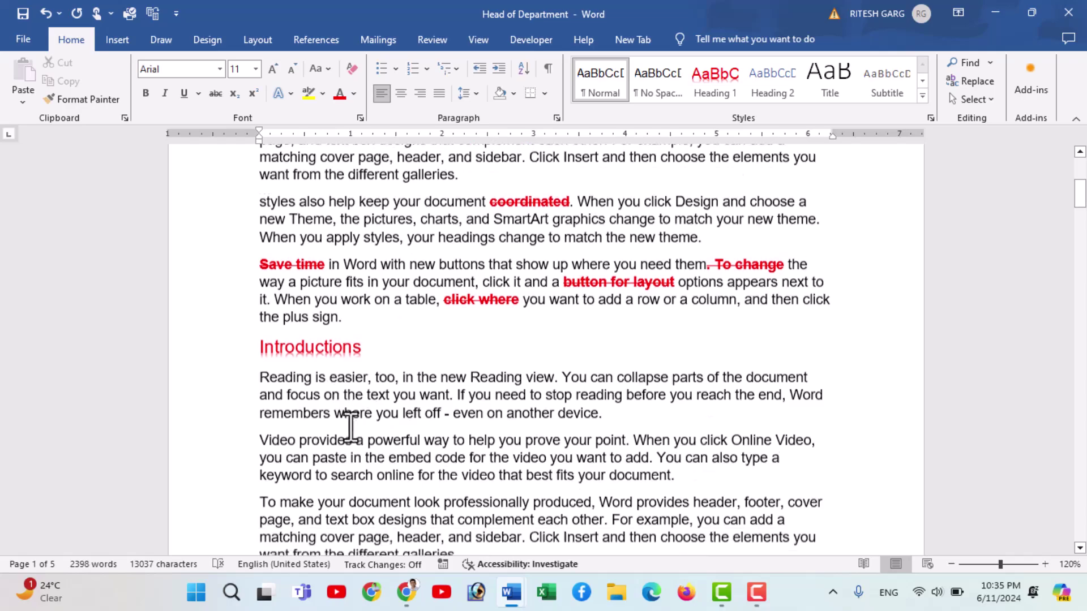
pyautogui.scroll(-3, 350, 425)
pyautogui.scroll(-3, 368, 437)
pyautogui.scroll(-3, 373, 444)
pyautogui.scroll(-3, 375, 441)
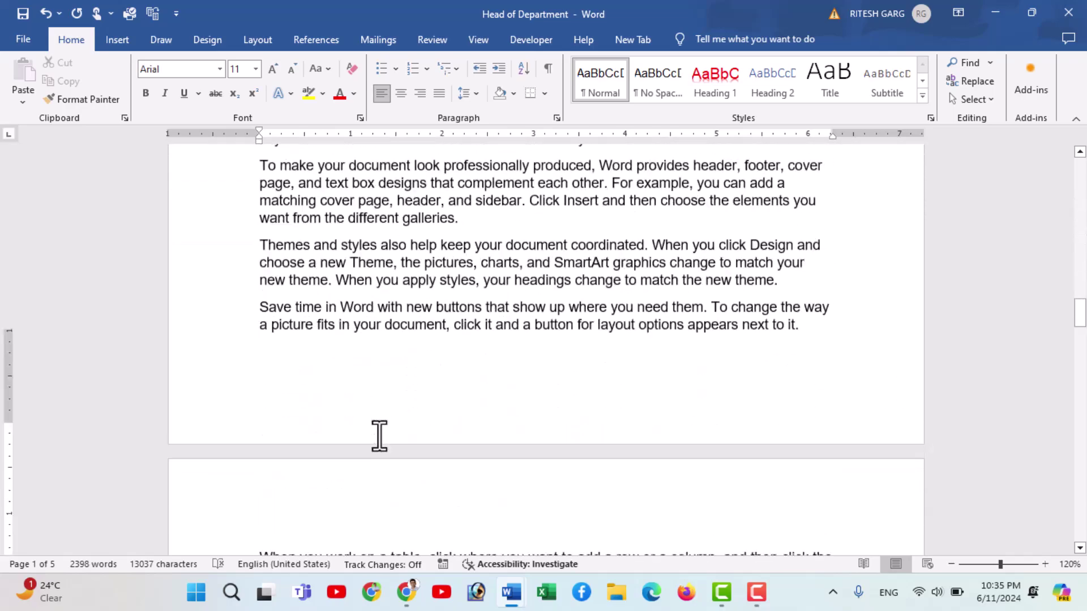
pyautogui.scroll(-5, 378, 433)
pyautogui.scroll(-2, 362, 339)
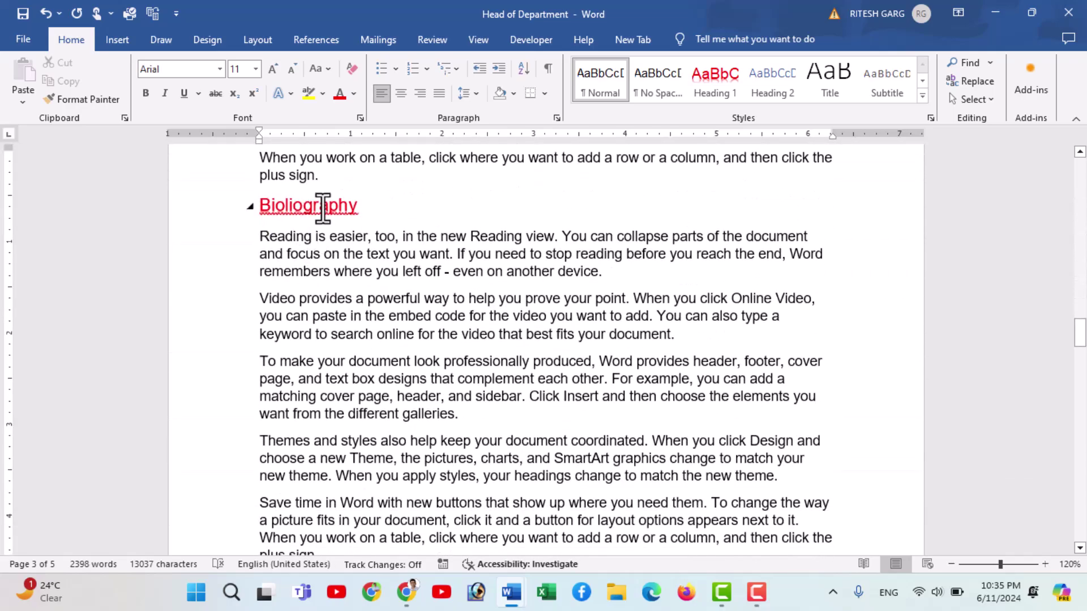
pyautogui.click(356, 214)
pyautogui.scroll(-5, 323, 303)
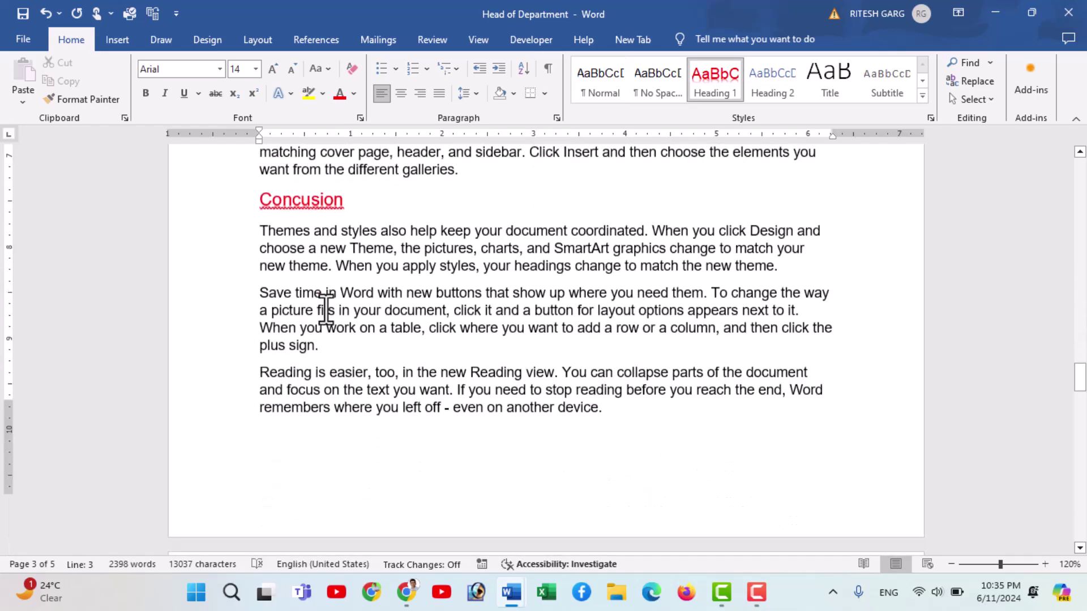
pyautogui.scroll(-1, 325, 307)
pyautogui.scroll(10, 362, 300)
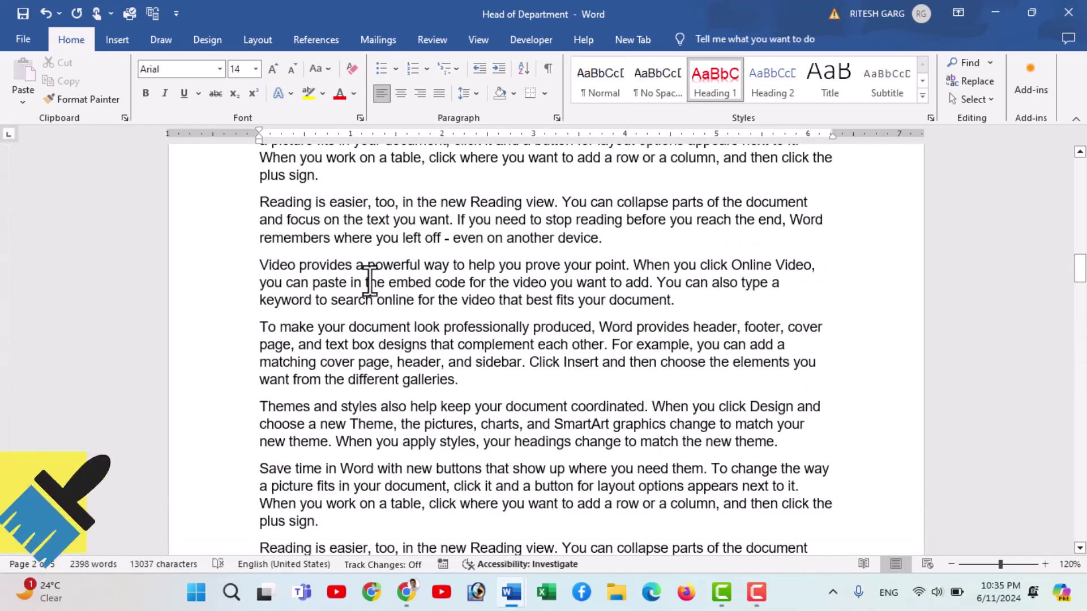
pyautogui.scroll(4, 423, 291)
# Step: Turn on the Navigation Pane from the View tab to list the document's headings
pyautogui.scroll(5, 423, 292)
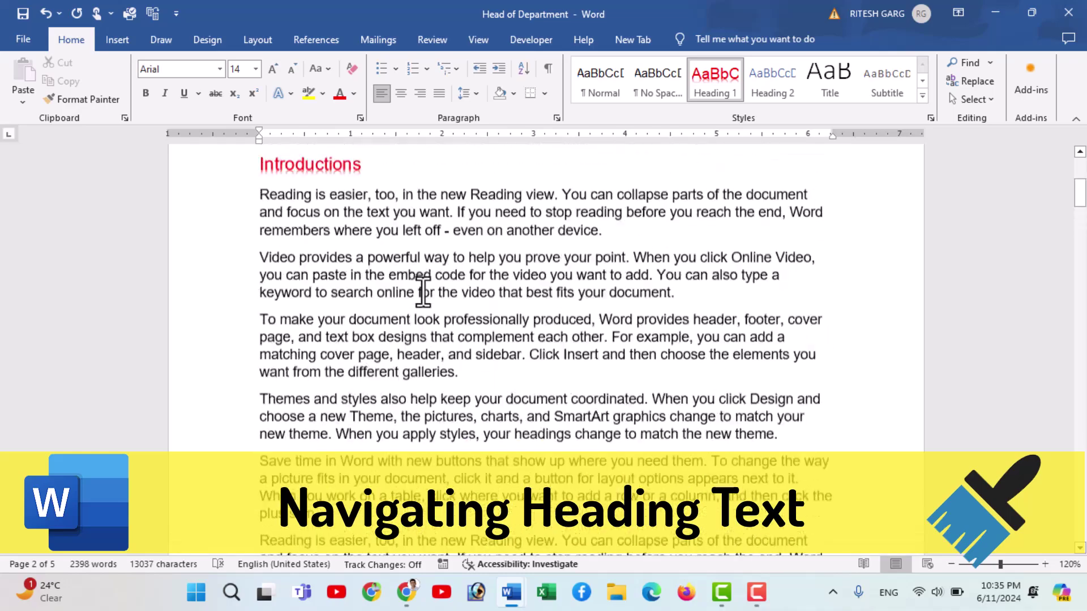
pyautogui.scroll(5, 423, 291)
pyautogui.scroll(5, 424, 292)
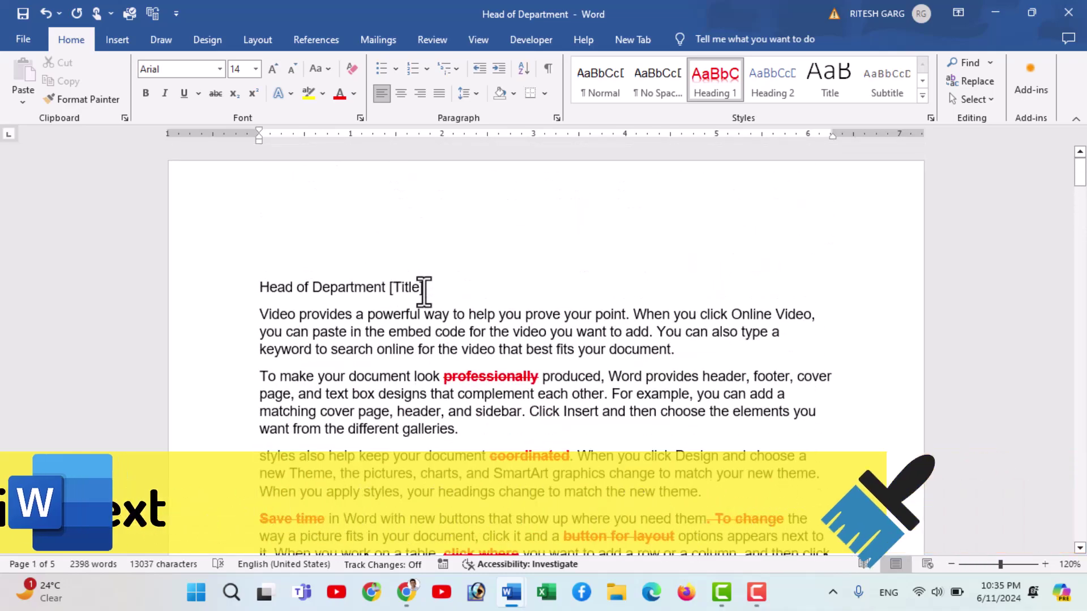
pyautogui.scroll(-5, 442, 317)
pyautogui.scroll(-4, 396, 334)
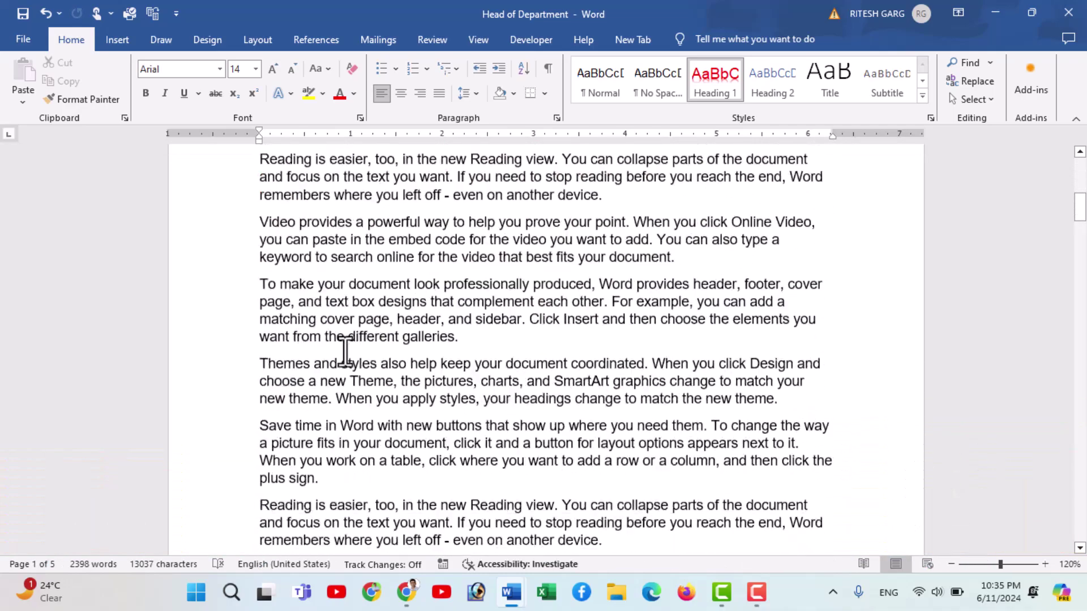
pyautogui.scroll(-3, 351, 357)
pyautogui.scroll(-4, 345, 362)
pyautogui.scroll(-1, 346, 363)
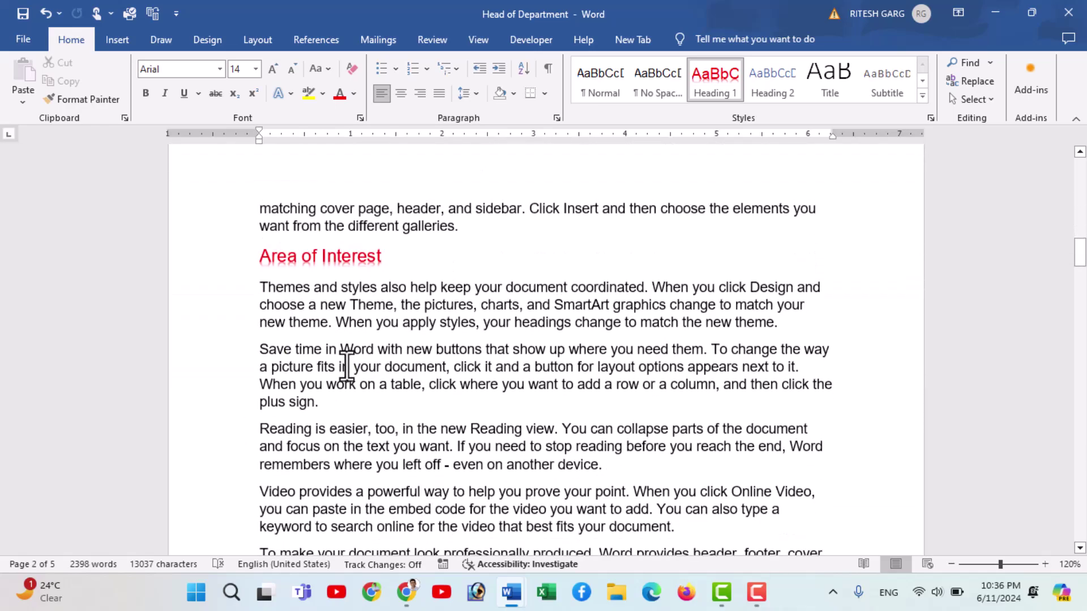
pyautogui.scroll(-4, 345, 365)
pyautogui.scroll(15, 345, 365)
pyautogui.scroll(3, 345, 368)
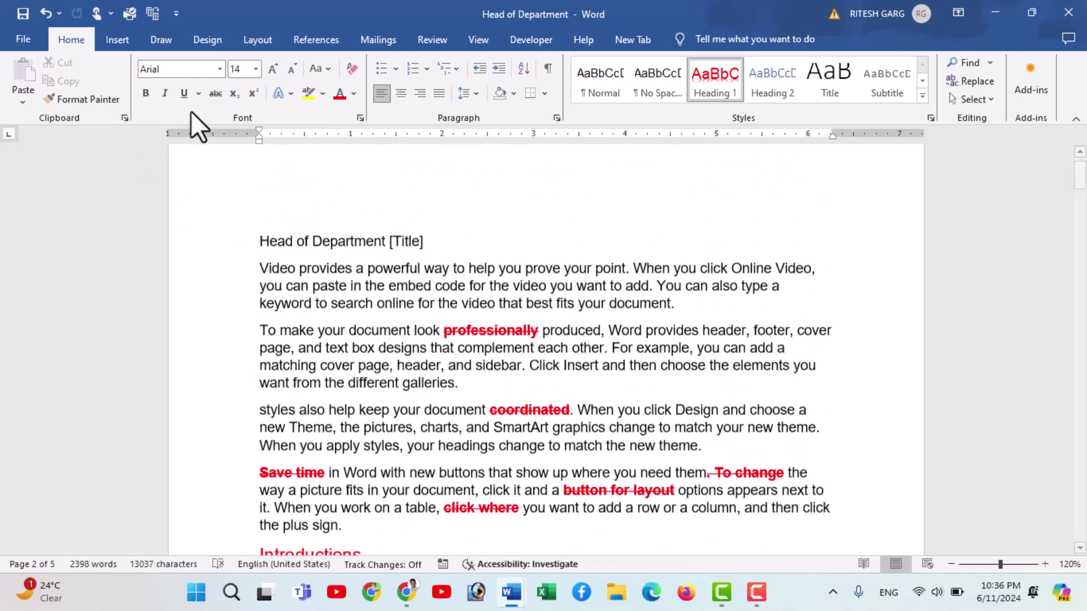
pyautogui.click(475, 41)
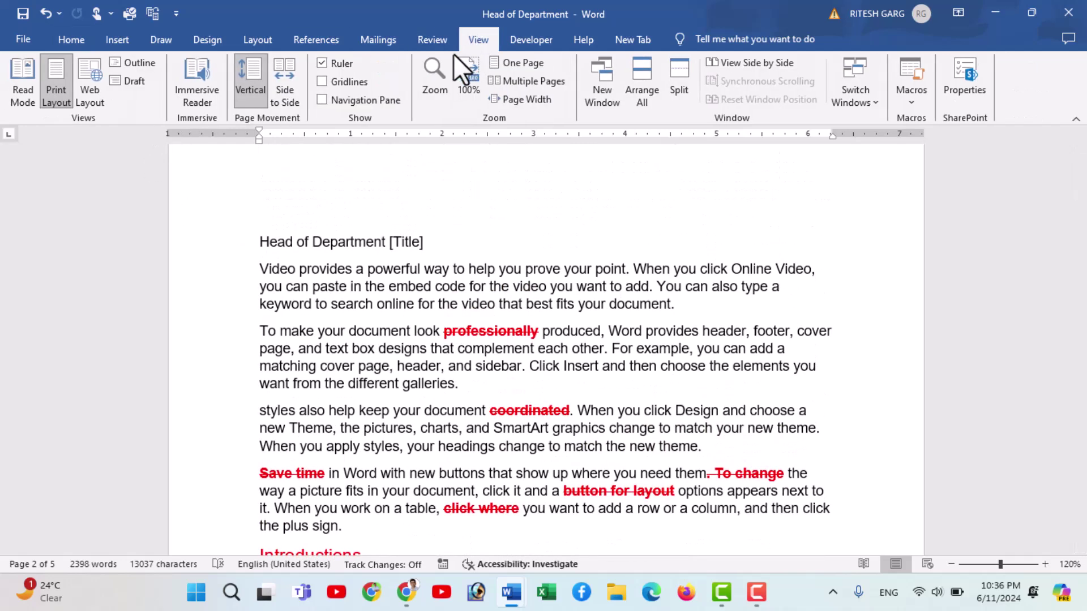
pyautogui.click(348, 100)
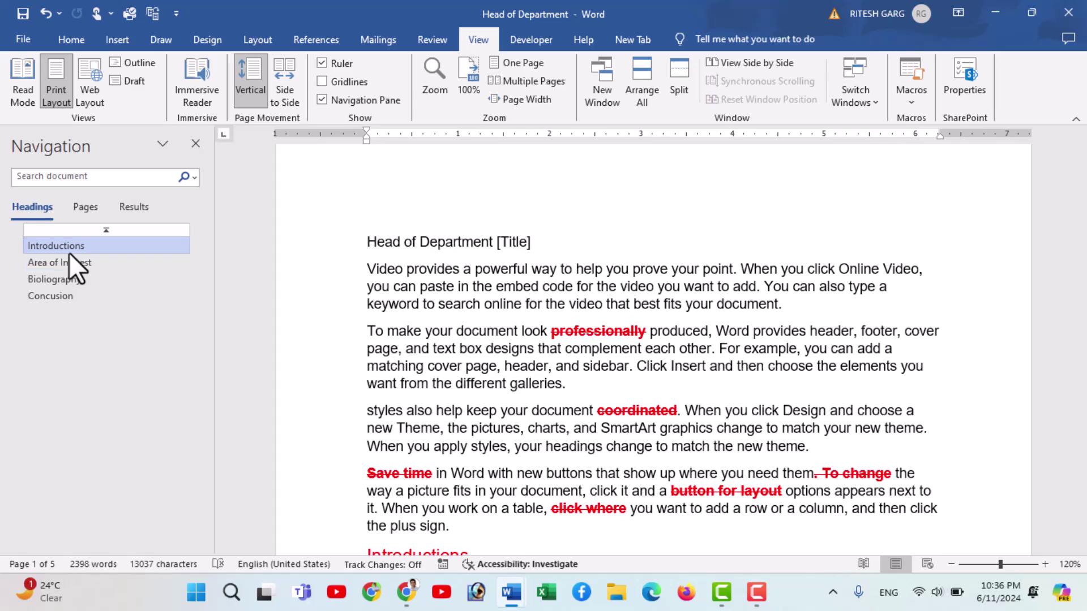
# Step: Jump through Area of Interest, Bioliography and Concusion in the Headings list
pyautogui.click(66, 264)
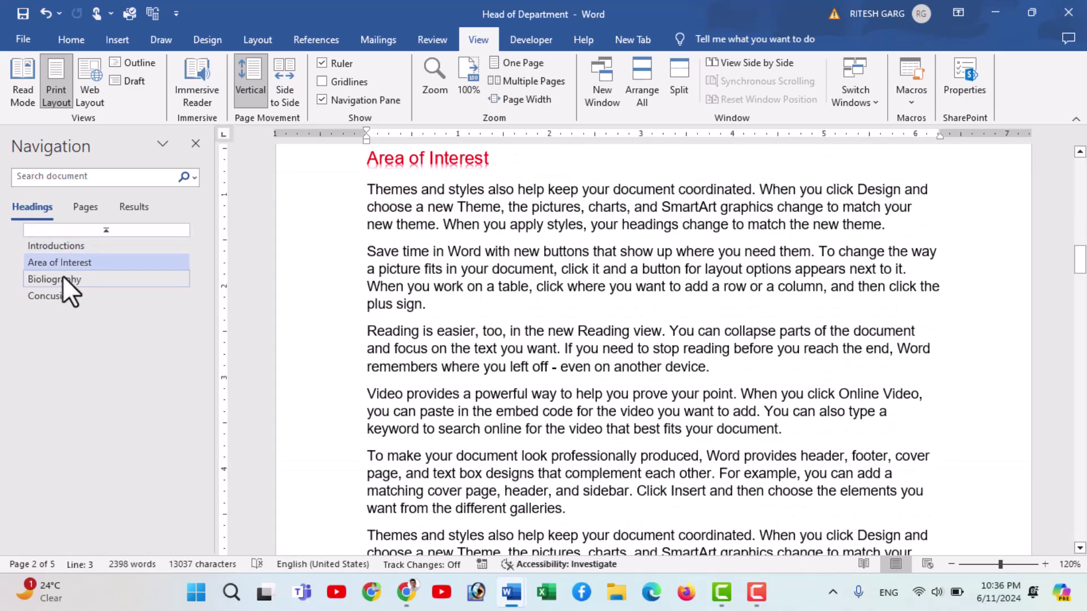
pyautogui.click(62, 277)
pyautogui.click(60, 296)
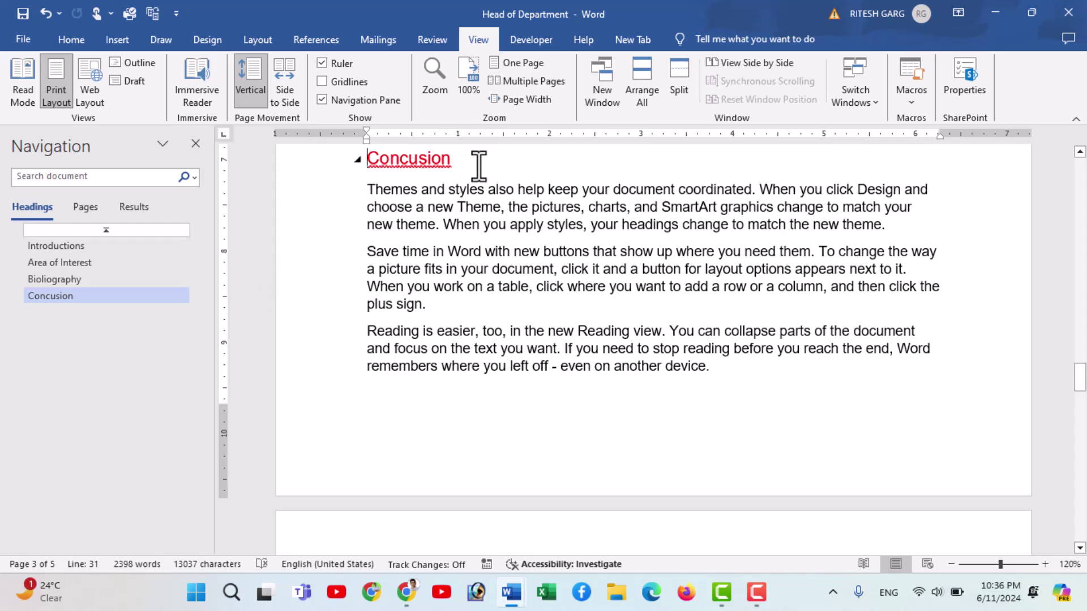
pyautogui.press('Return')
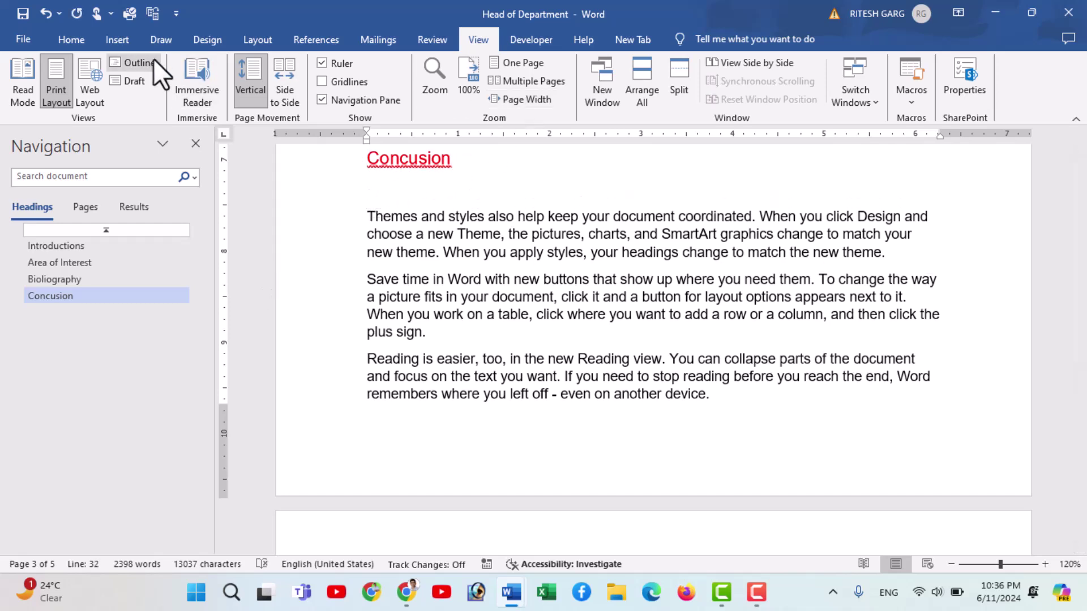
pyautogui.click(73, 39)
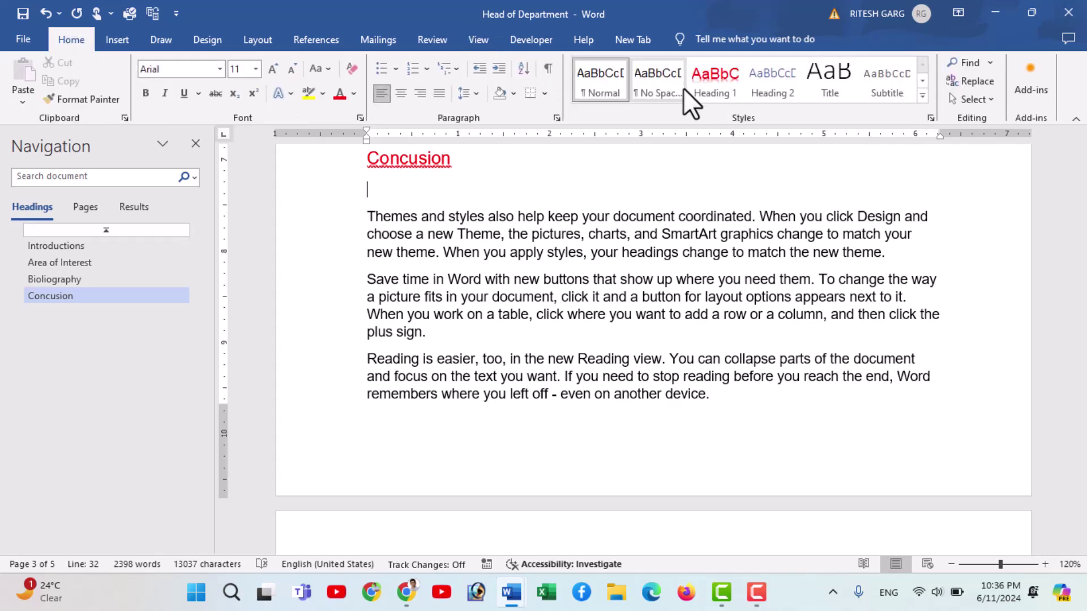
pyautogui.click(704, 91)
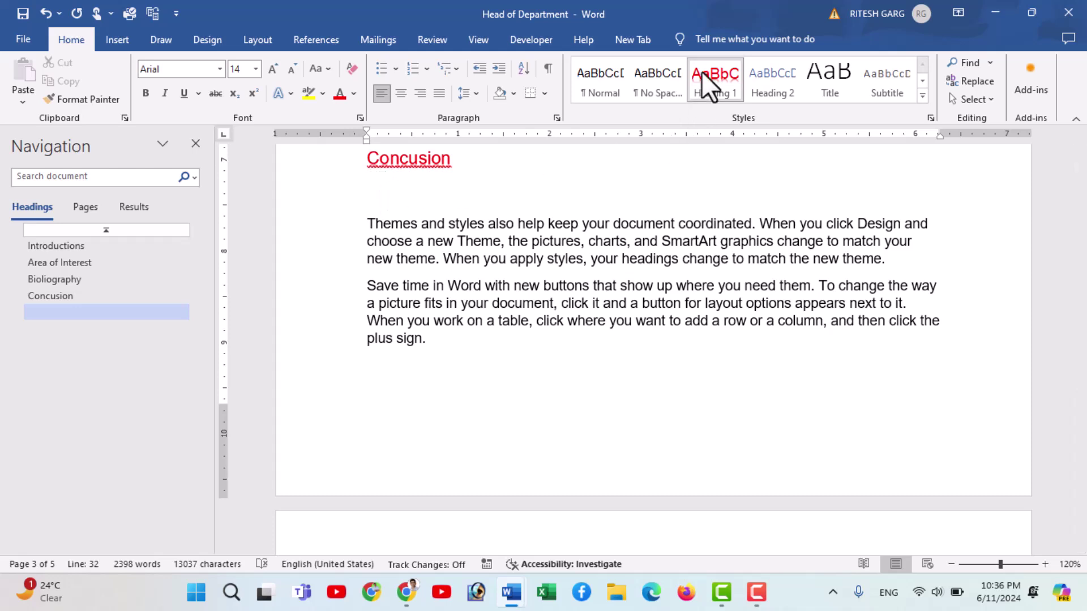
pyautogui.click(93, 313)
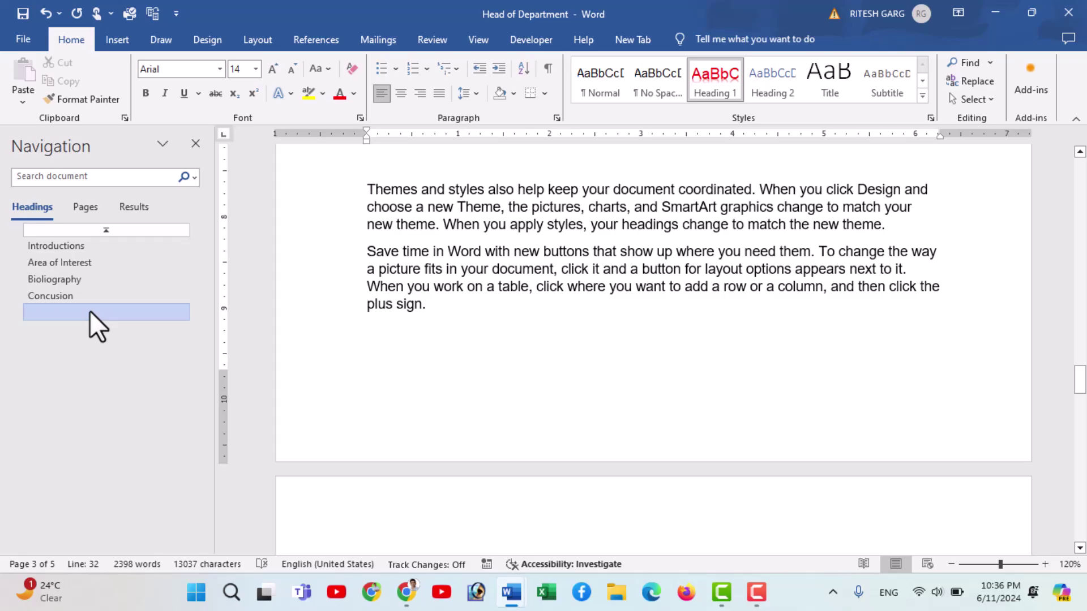
pyautogui.press('Delete')
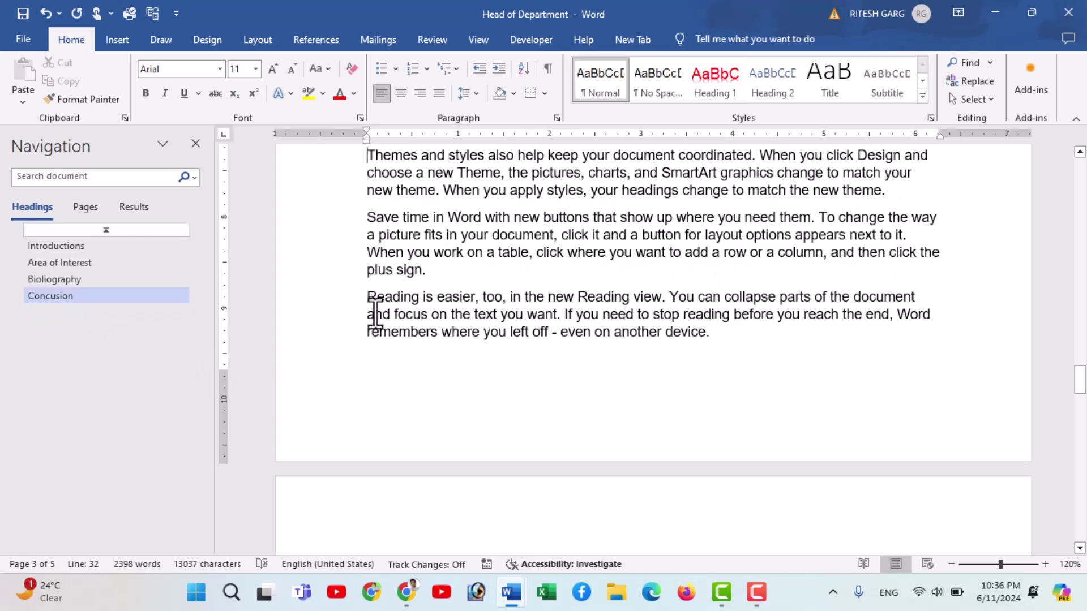
# Step: Apply the Title style to the 'Head of Department [Title]' line
pyautogui.scroll(3, 375, 313)
pyautogui.scroll(3, 379, 317)
pyautogui.scroll(5, 385, 328)
pyautogui.scroll(5, 389, 335)
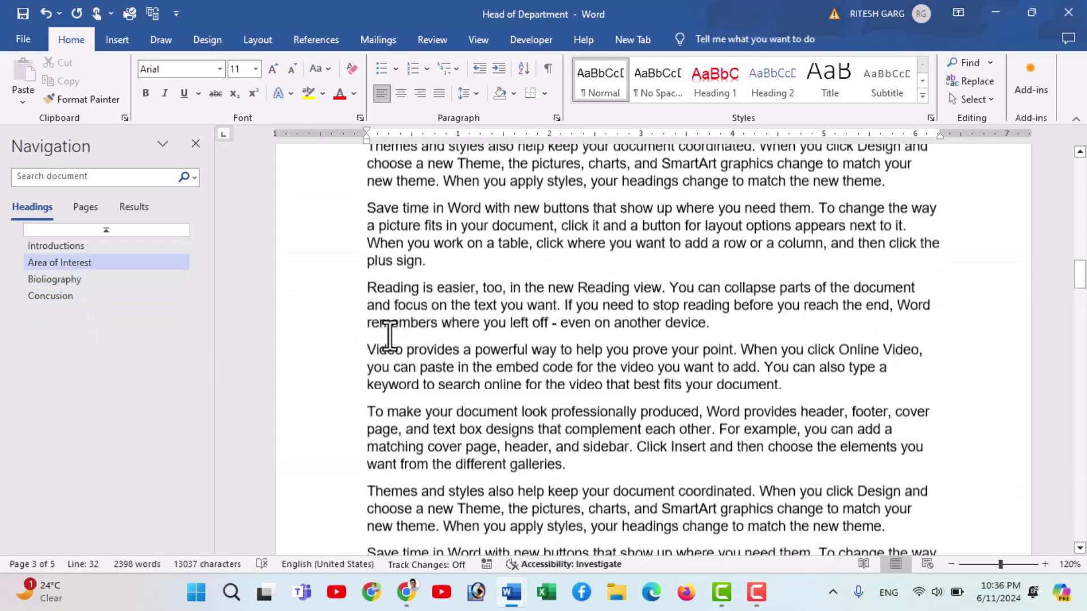
pyautogui.scroll(5, 389, 335)
pyautogui.scroll(5, 388, 337)
pyautogui.scroll(5, 388, 337)
pyautogui.scroll(3, 388, 337)
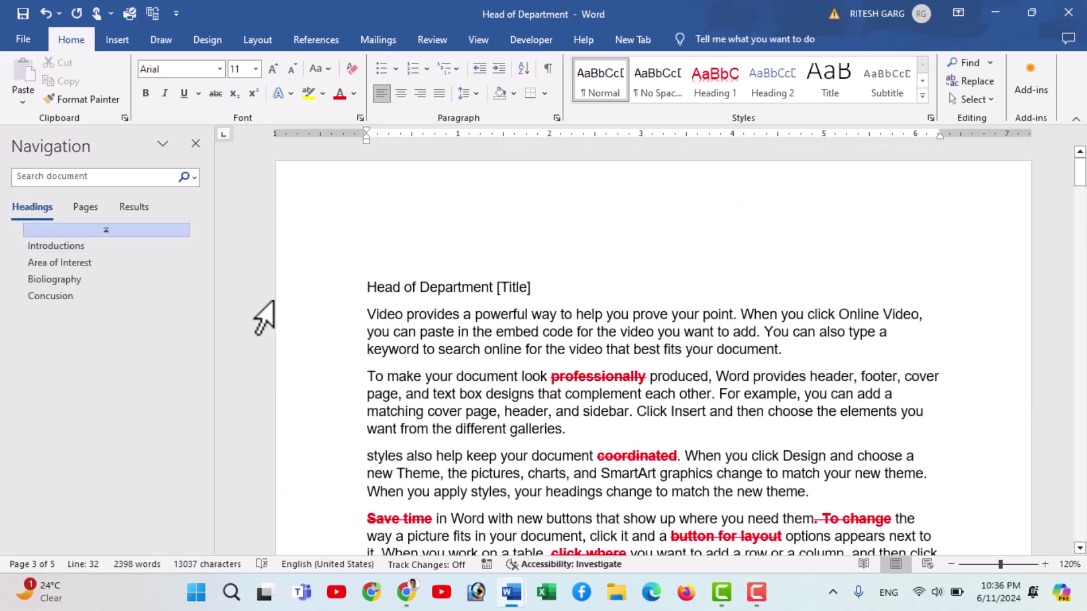
pyautogui.doubleClick(369, 287)
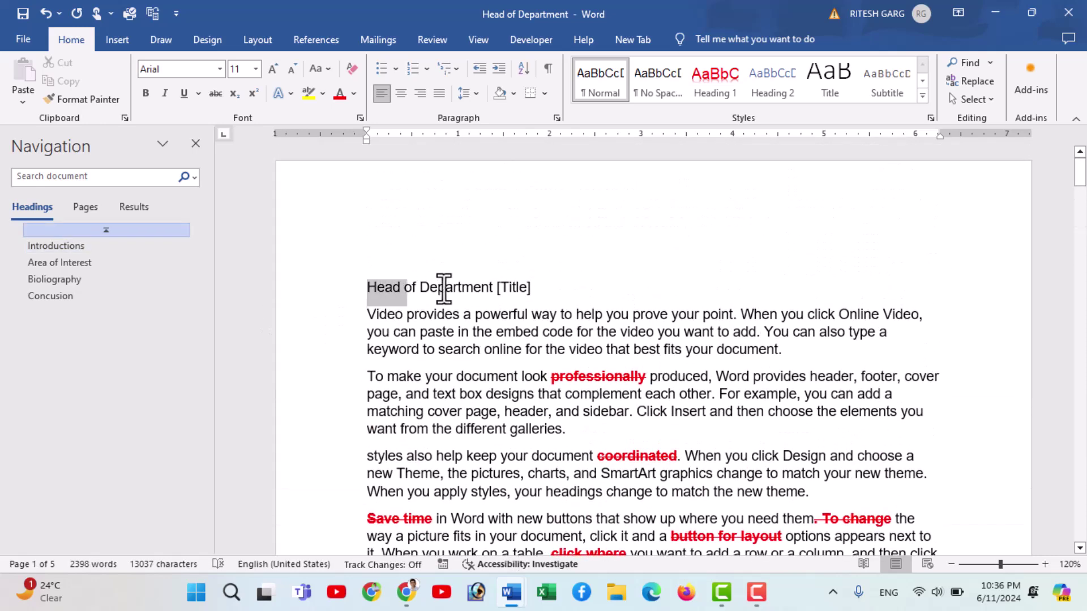
pyautogui.moveTo(444, 288); pyautogui.dragTo(540, 289)
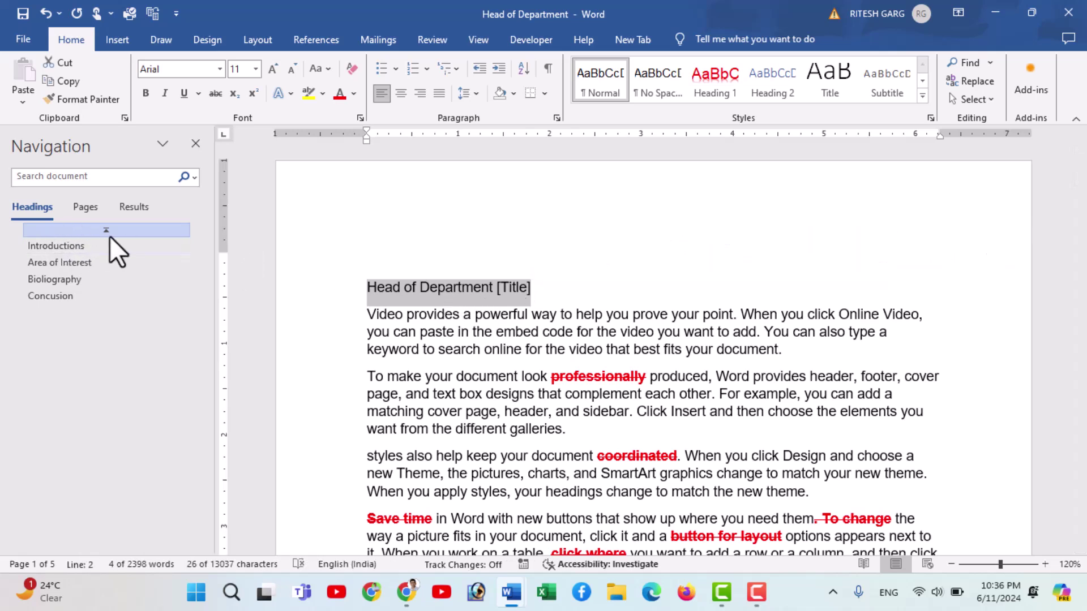
pyautogui.click(369, 289)
pyautogui.moveTo(379, 289); pyautogui.dragTo(469, 287)
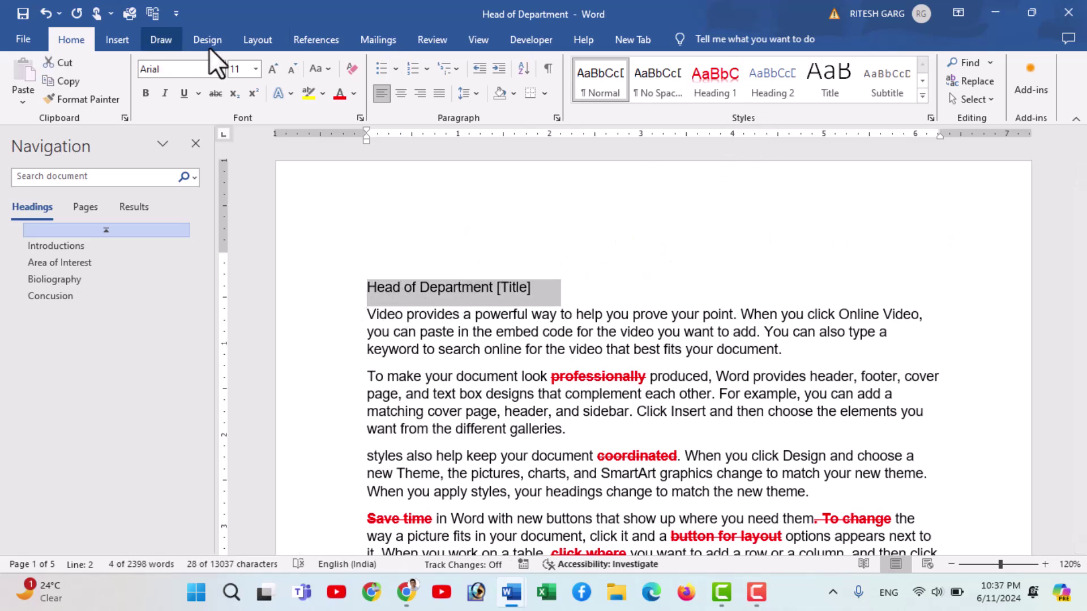
pyautogui.click(821, 79)
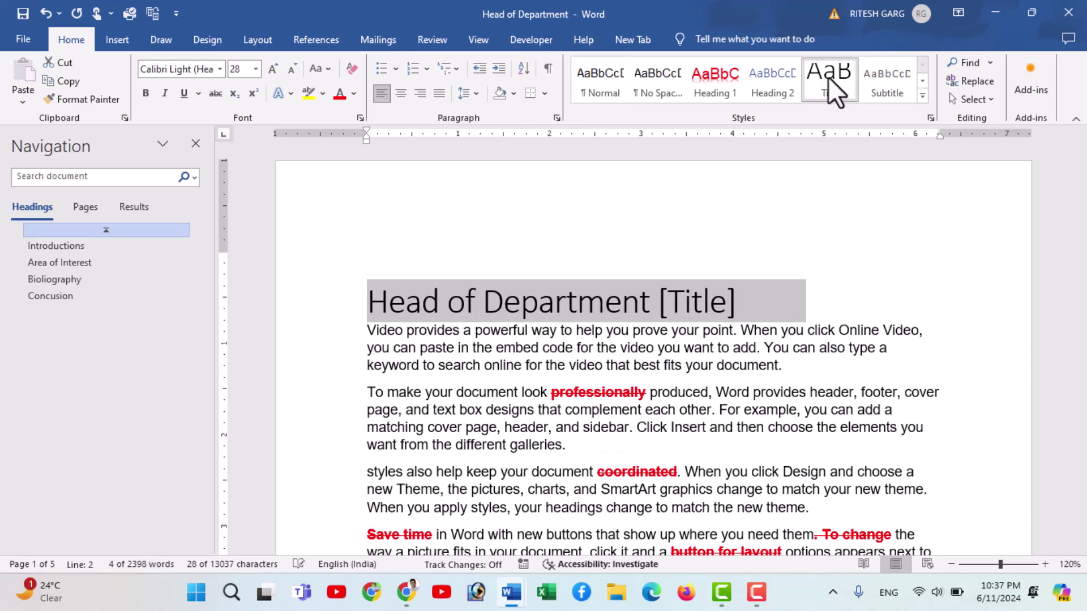
pyautogui.click(711, 300)
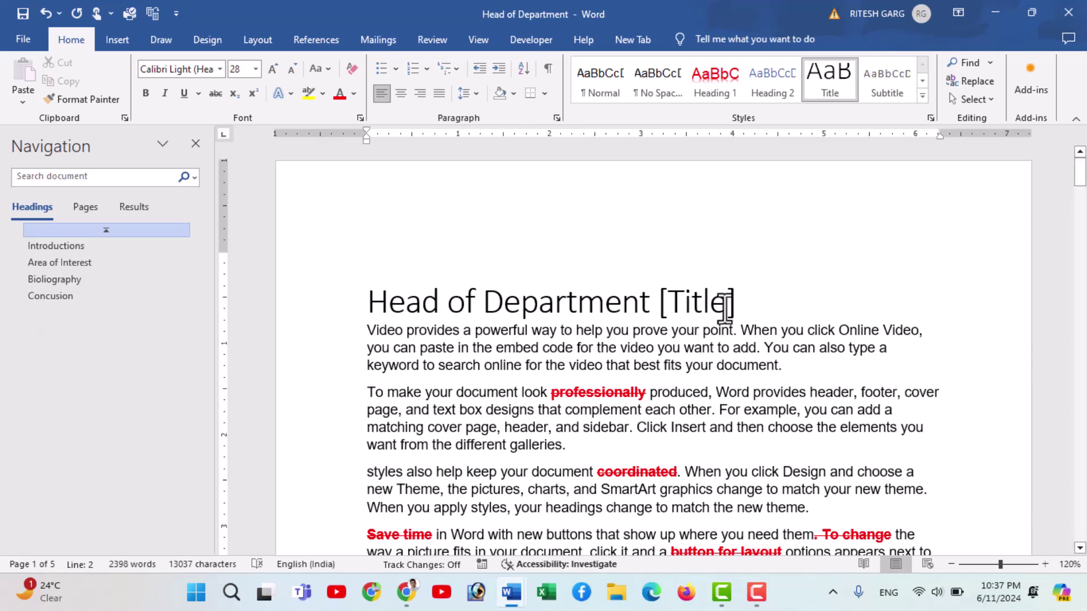
pyautogui.moveTo(757, 300); pyautogui.dragTo(361, 317)
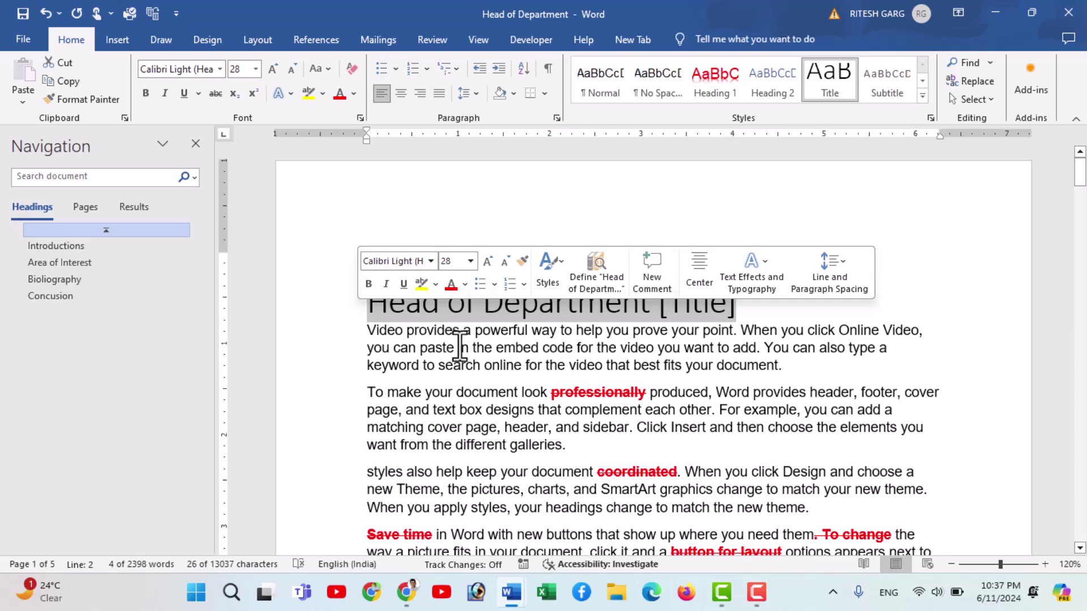
# Step: Close the headings Navigation pane
pyautogui.scroll(-2, 461, 357)
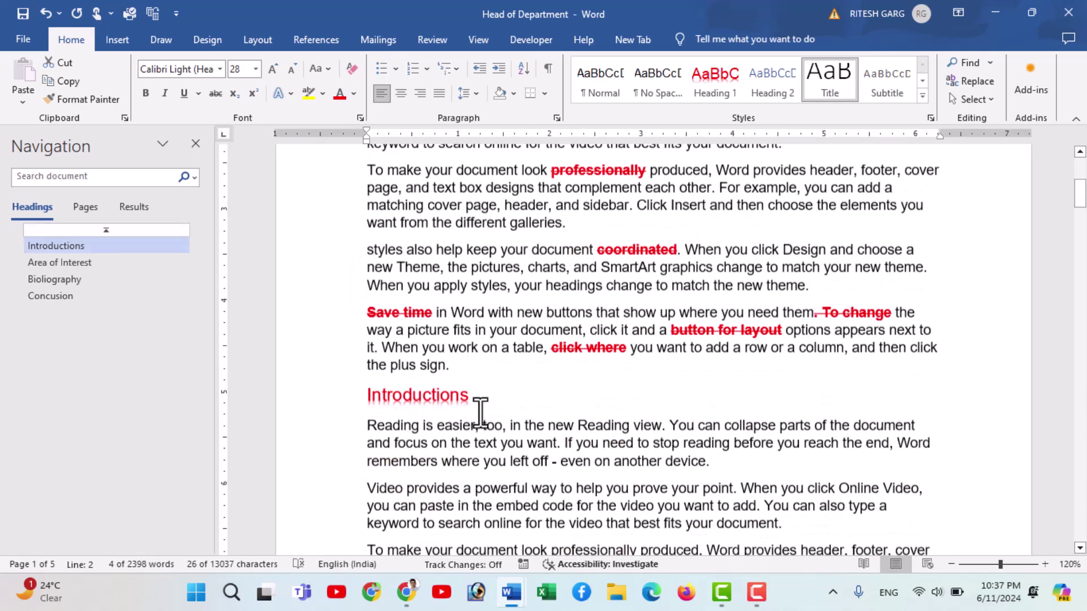
pyautogui.scroll(-4, 479, 407)
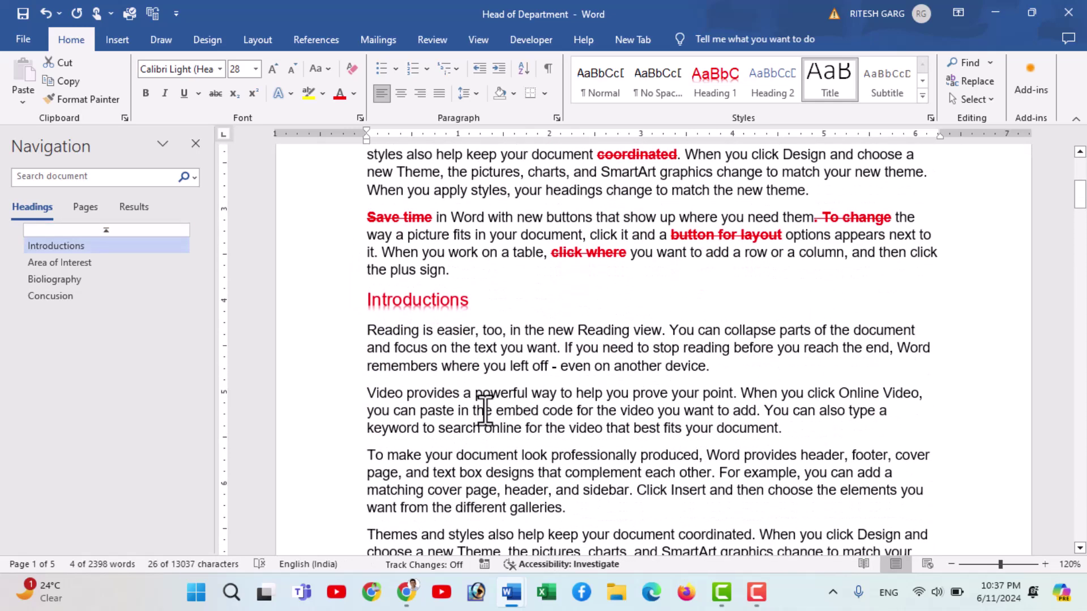
pyautogui.scroll(5, 485, 410)
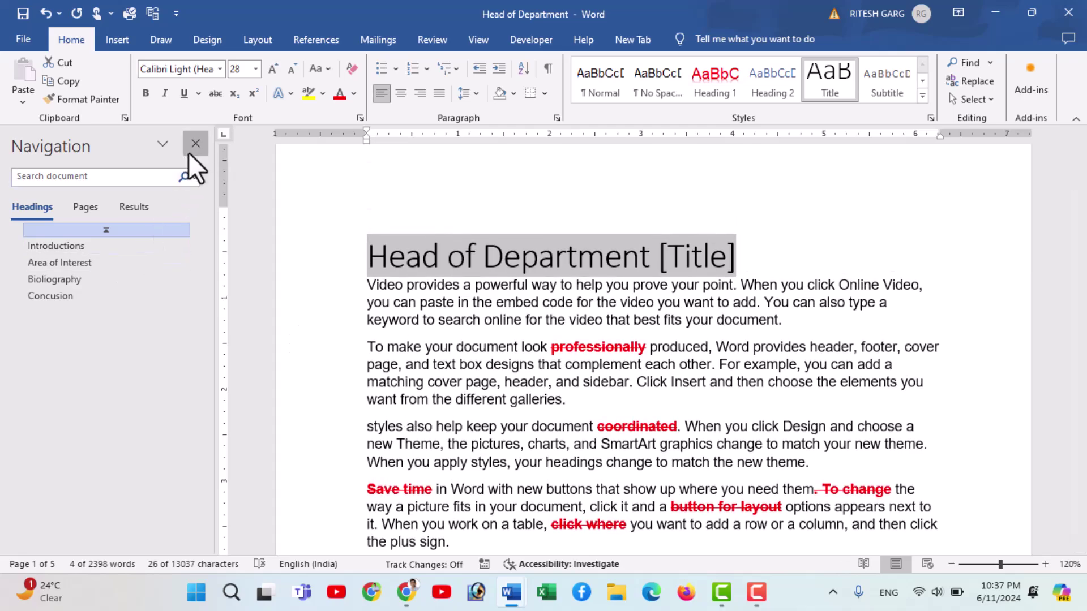
pyautogui.click(189, 153)
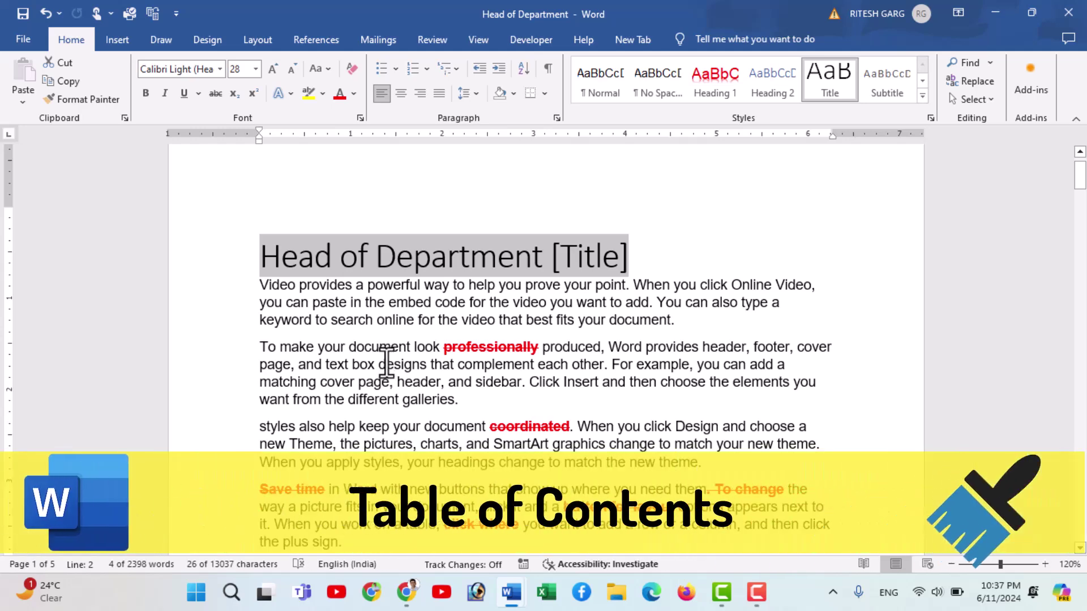
# Step: Add an empty paragraph above the document title and place the cursor there
pyautogui.scroll(-6, 340, 359)
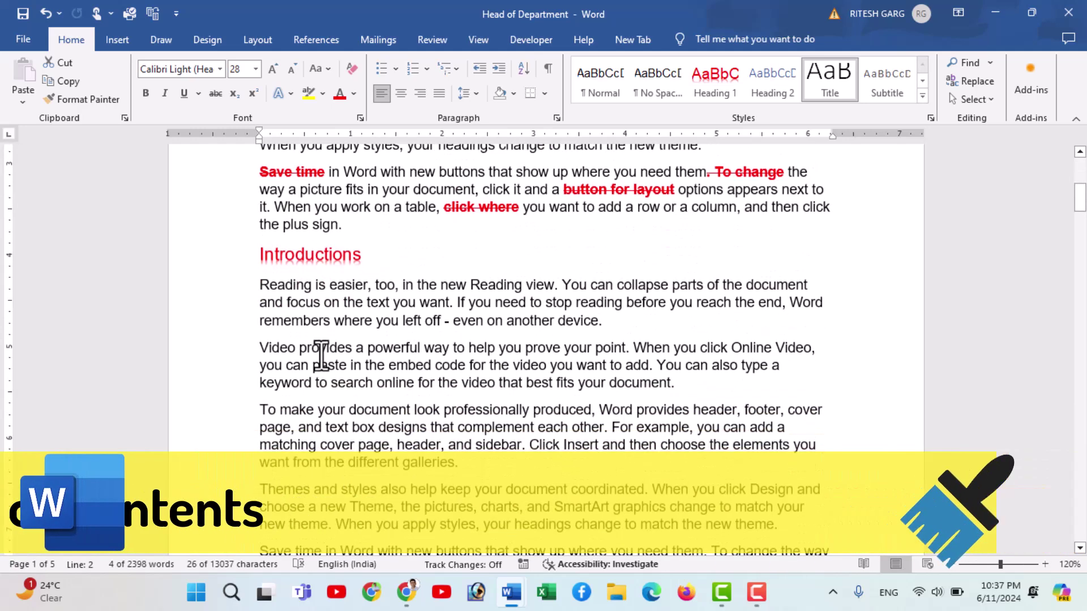
pyautogui.scroll(-6, 322, 357)
pyautogui.scroll(-5, 331, 356)
pyautogui.scroll(-5, 333, 357)
pyautogui.scroll(-3, 333, 359)
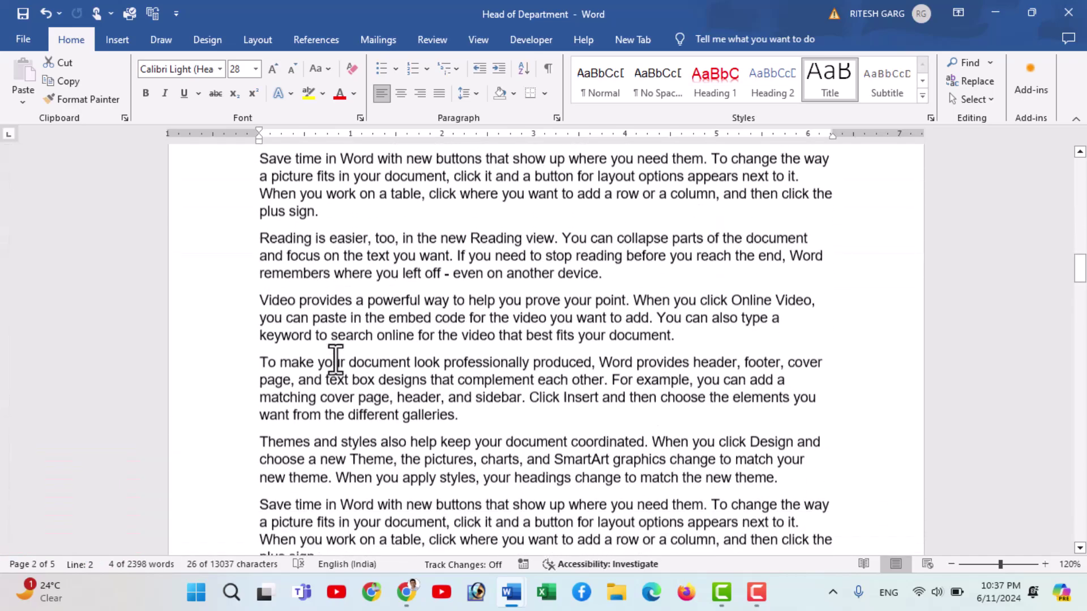
pyautogui.scroll(-3, 339, 368)
pyautogui.scroll(-2, 340, 370)
pyautogui.scroll(3, 339, 365)
pyautogui.scroll(4, 339, 367)
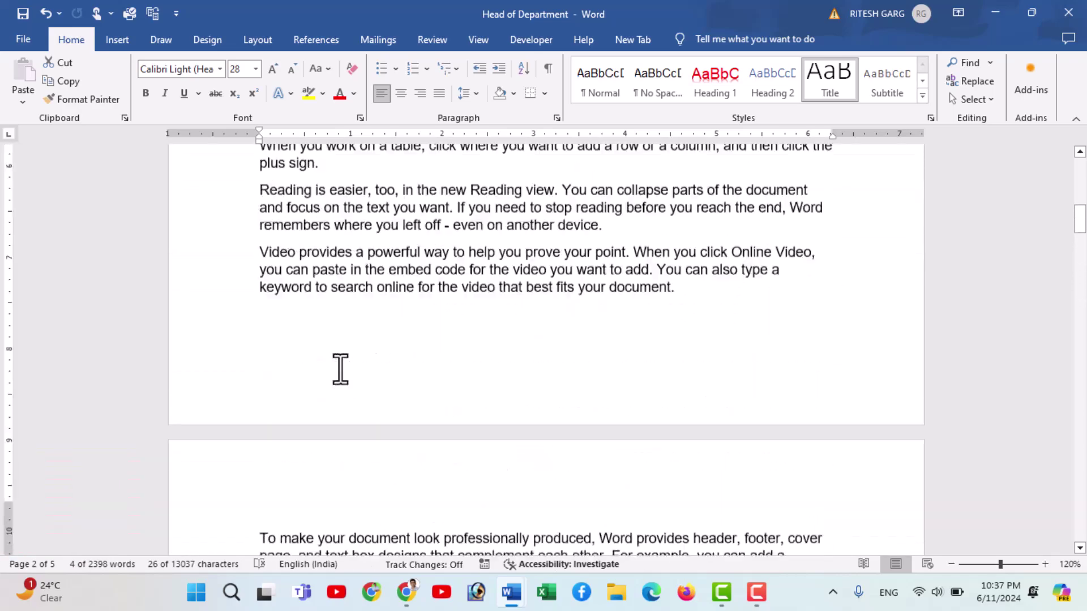
pyautogui.scroll(4, 340, 370)
pyautogui.scroll(4, 339, 368)
pyautogui.scroll(2, 340, 369)
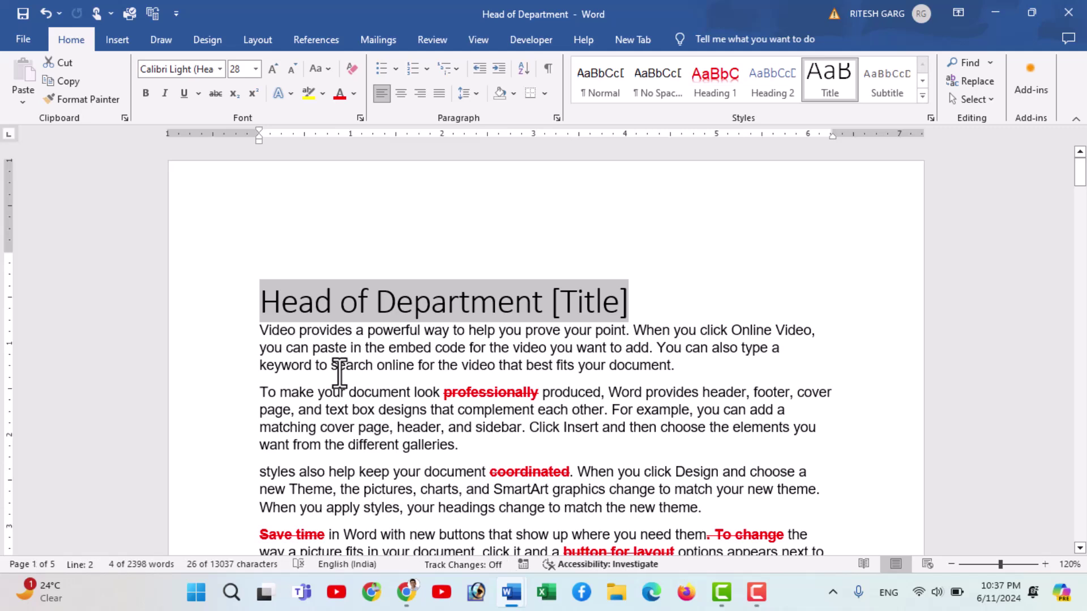
pyautogui.click(260, 309)
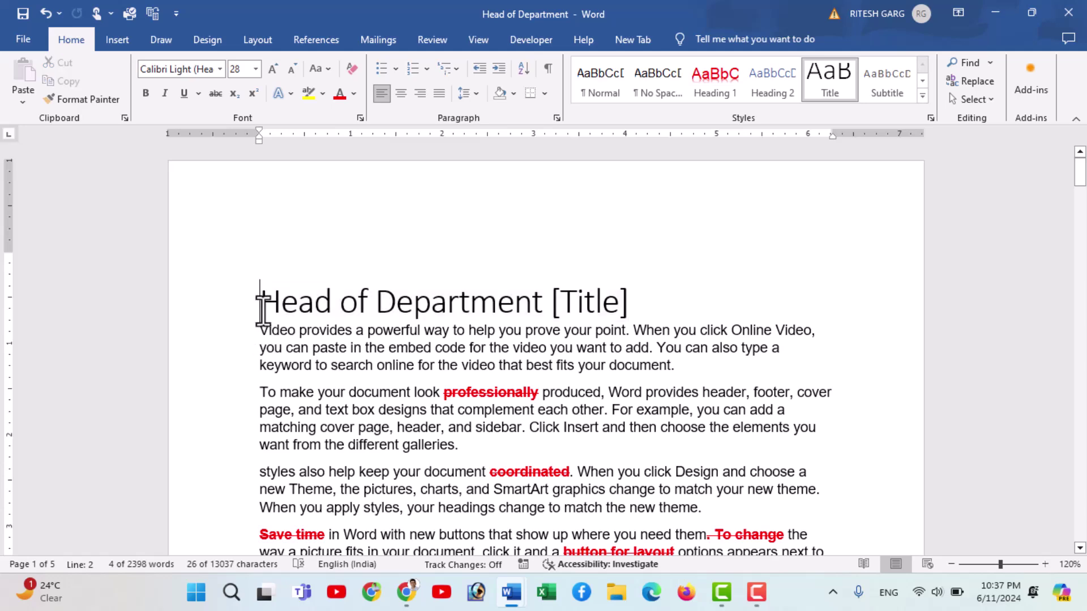
pyautogui.press('Return')
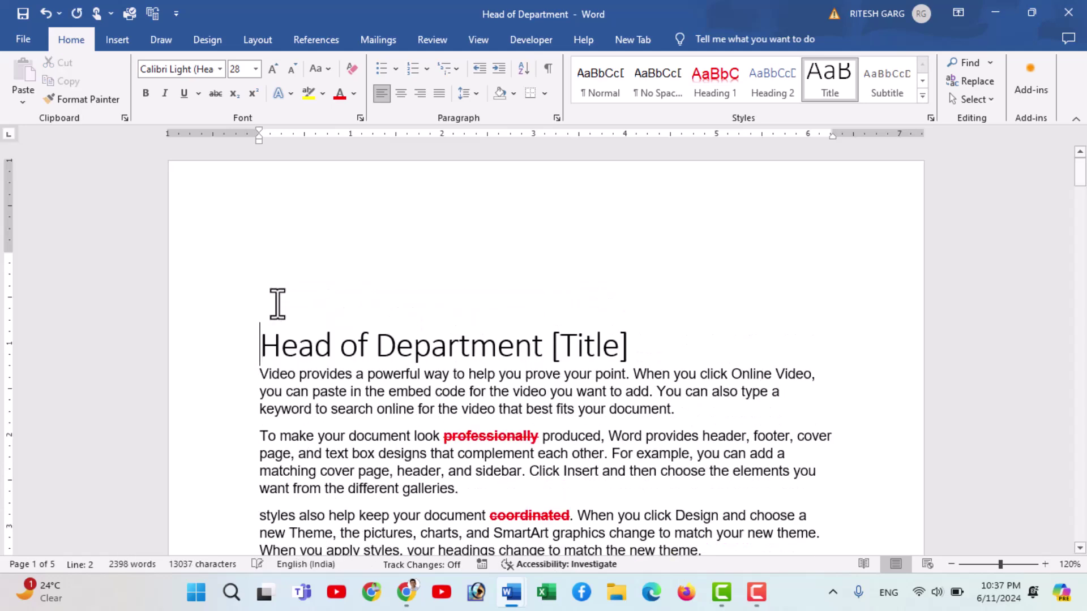
pyautogui.click(289, 283)
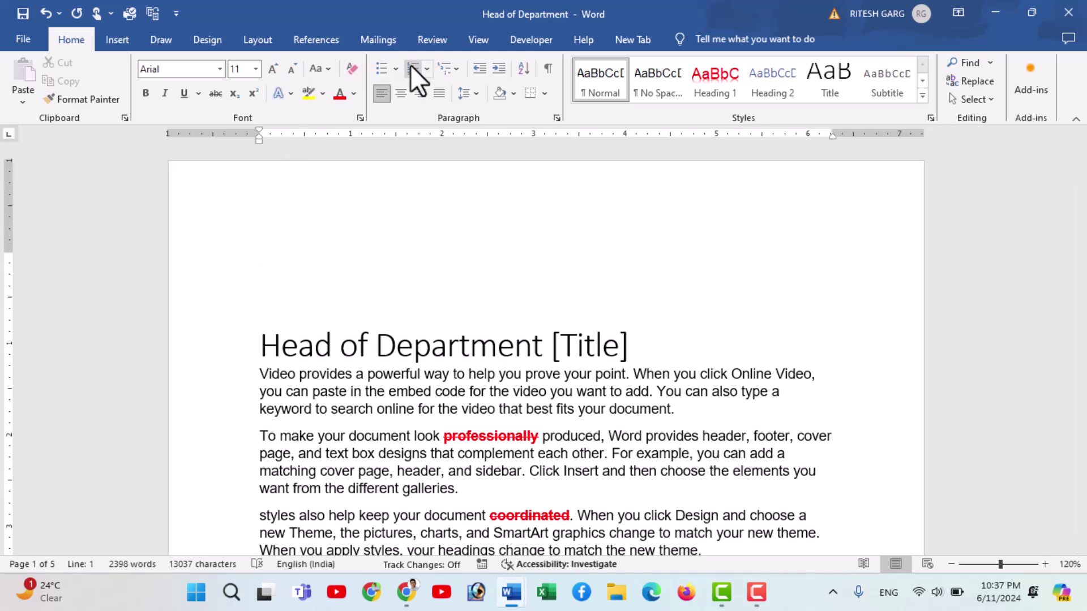
# Step: Insert Automatic Table 1 as the table of contents from the References tab
pyautogui.click(317, 41)
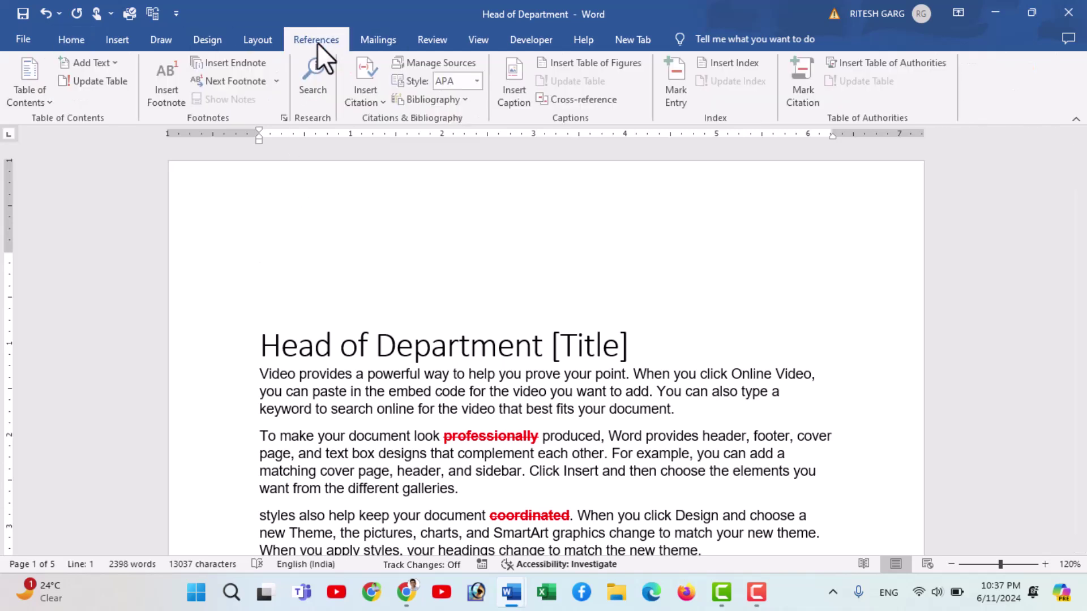
pyautogui.click(40, 100)
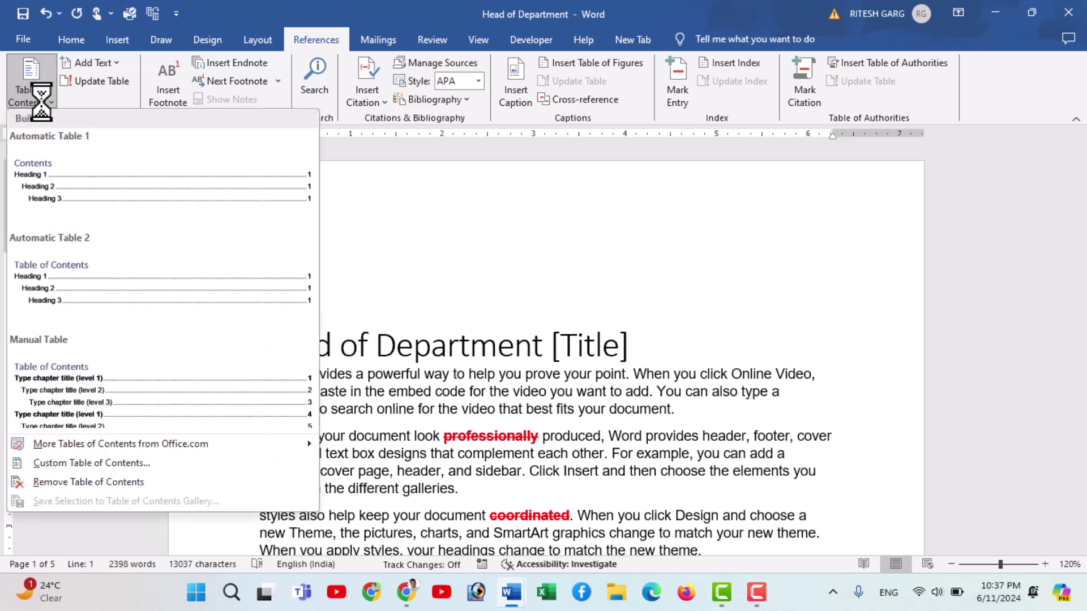
pyautogui.click(73, 188)
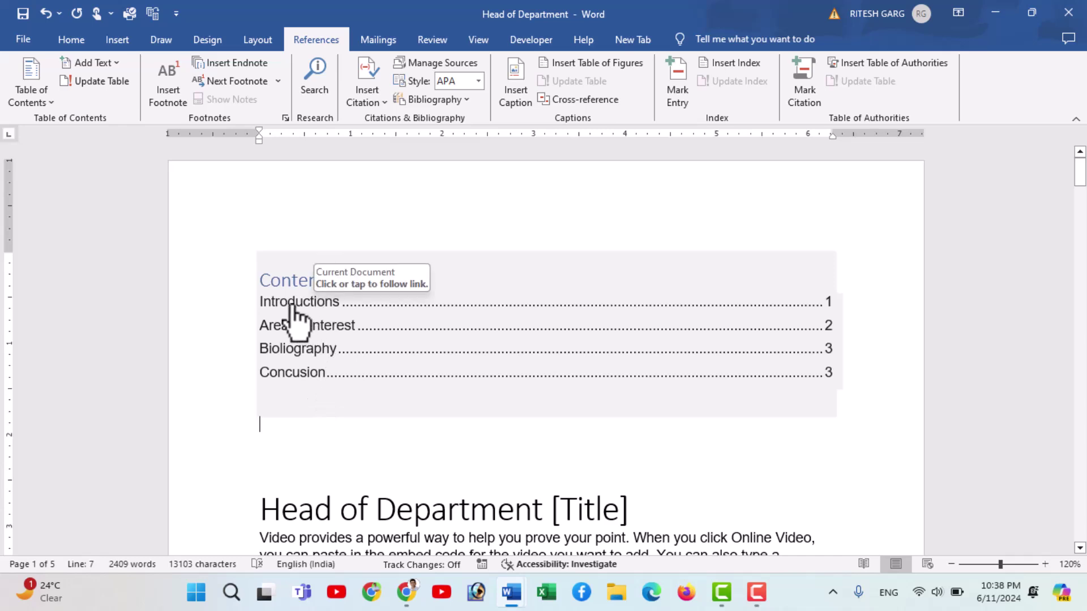
# Step: Start a new line directly below the Bioliography heading for the Culture of India subheading
pyautogui.click(293, 374)
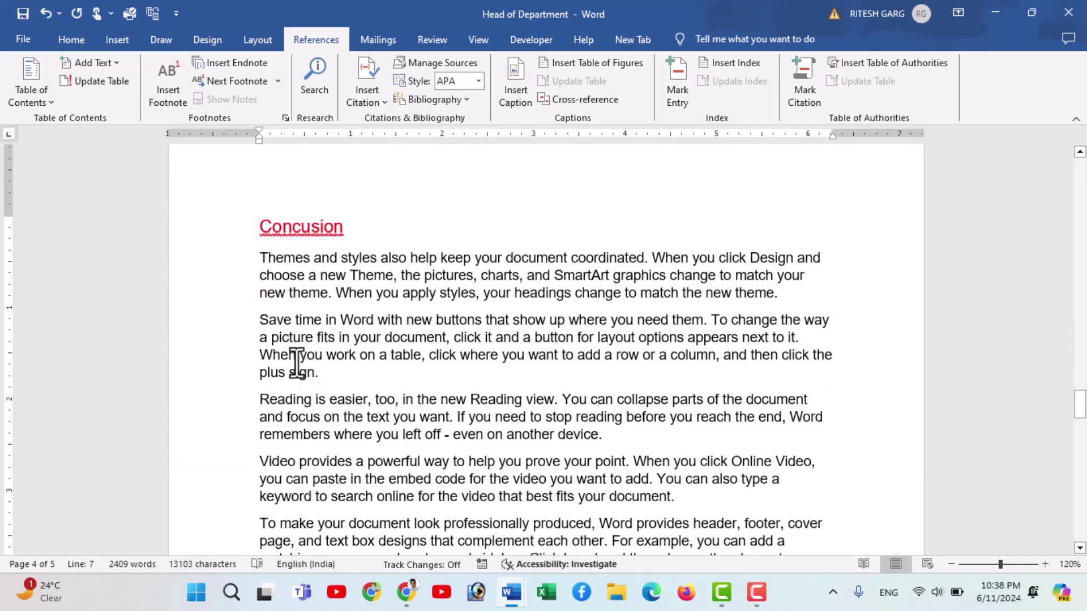
pyautogui.scroll(5, 345, 328)
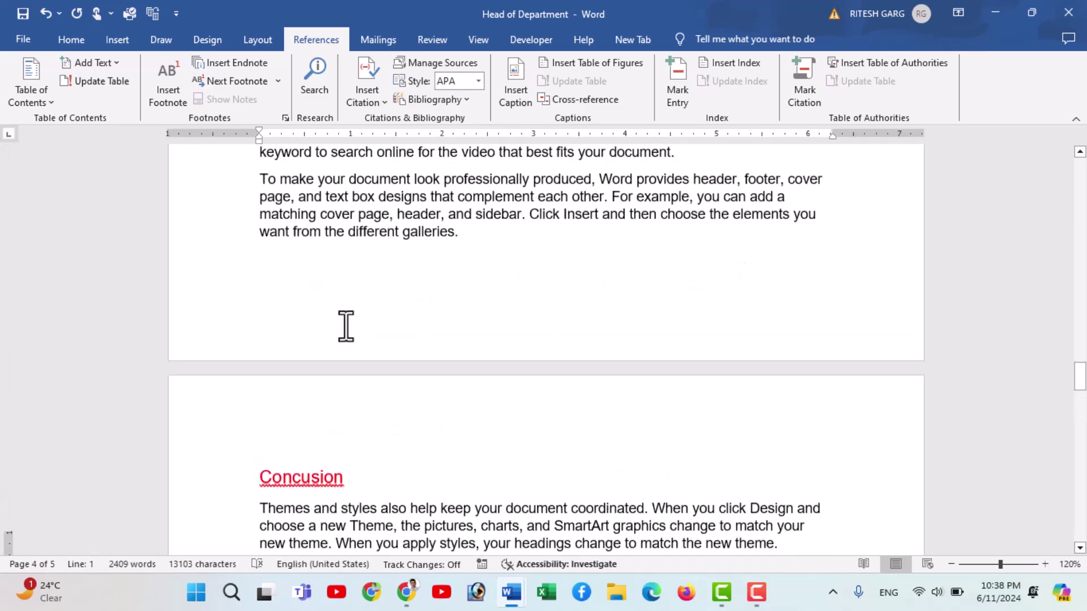
pyautogui.scroll(5, 346, 328)
pyautogui.scroll(5, 347, 331)
pyautogui.scroll(5, 348, 335)
pyautogui.scroll(-10, 350, 339)
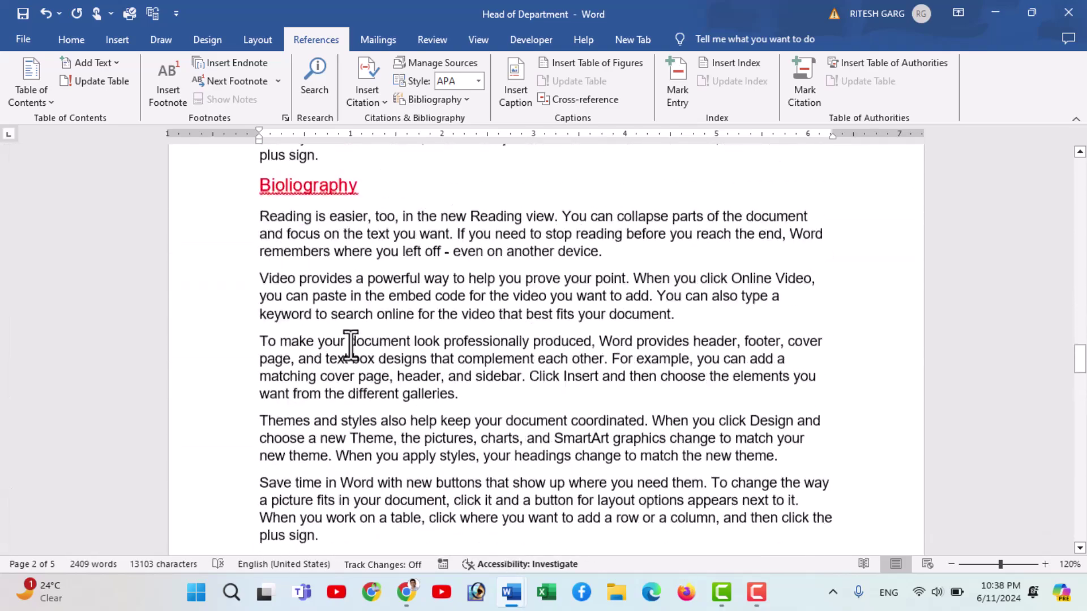
pyautogui.scroll(-5, 352, 343)
pyautogui.scroll(5, 357, 351)
pyautogui.click(375, 203)
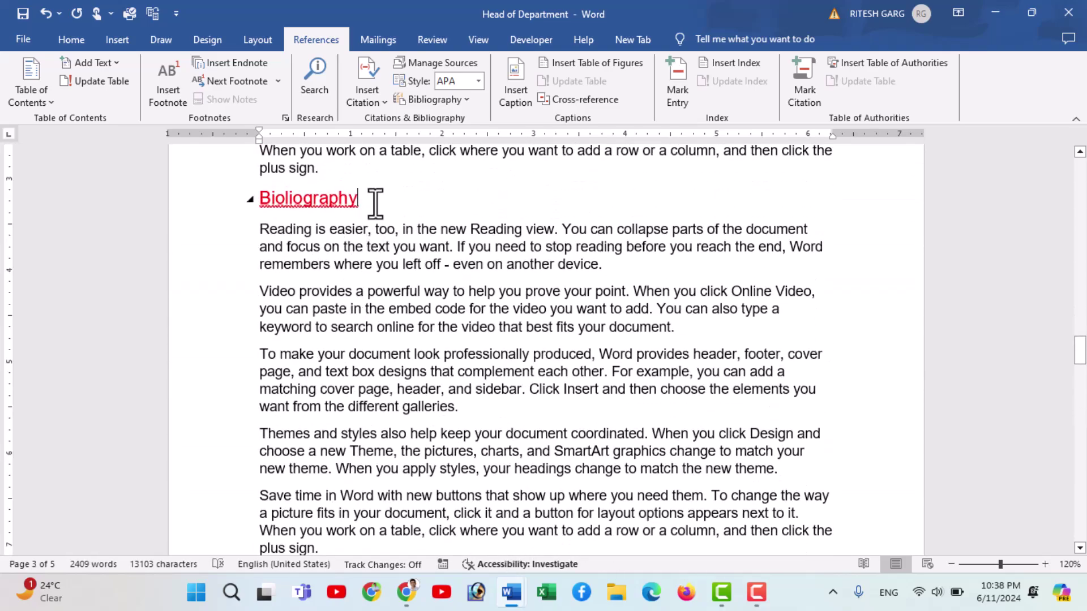
pyautogui.press('Return')
pyautogui.write('Culture of India')
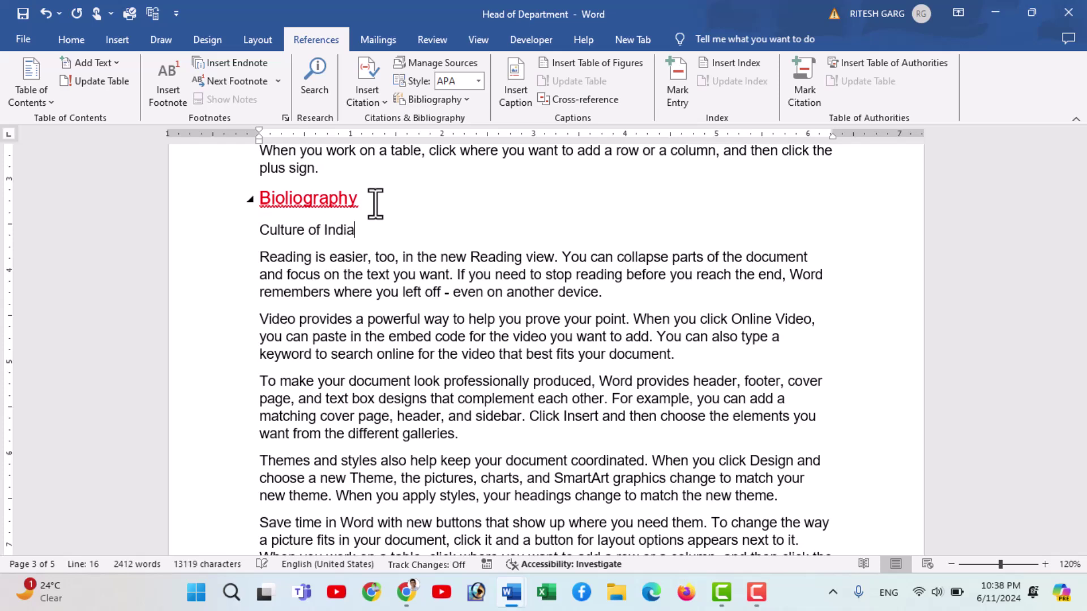
# Step: Format the 'Culture of India' line with the Heading 2 style
pyautogui.moveTo(355, 232); pyautogui.dragTo(260, 232)
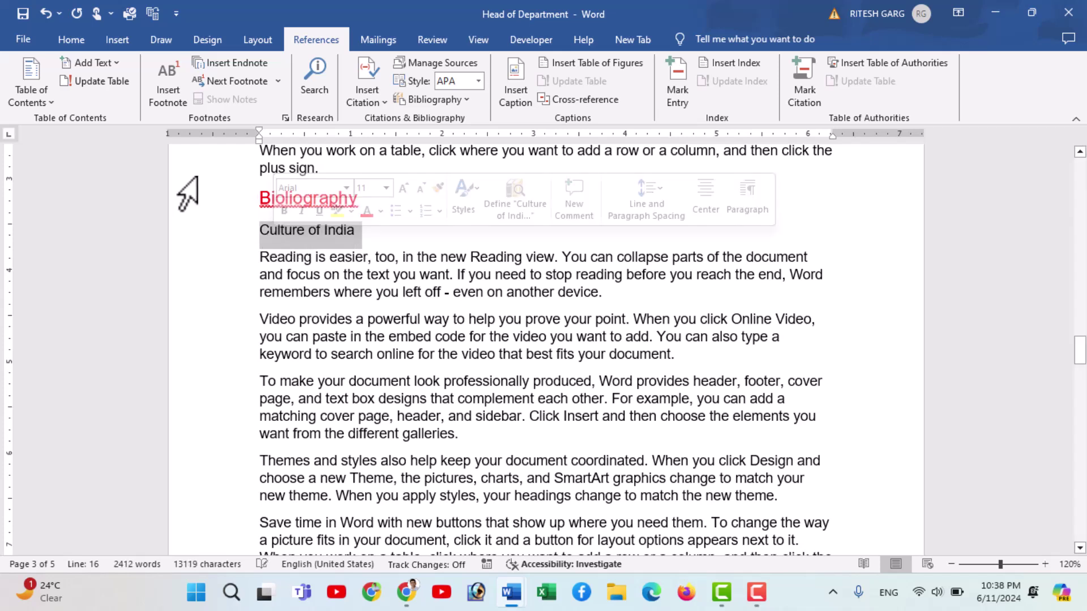
pyautogui.click(70, 37)
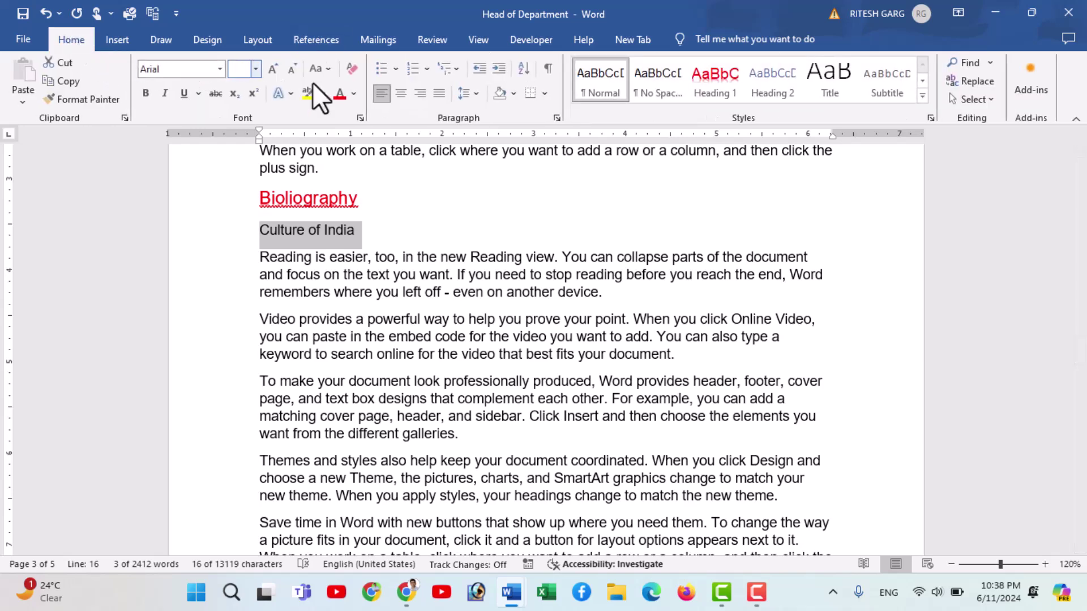
pyautogui.click(765, 77)
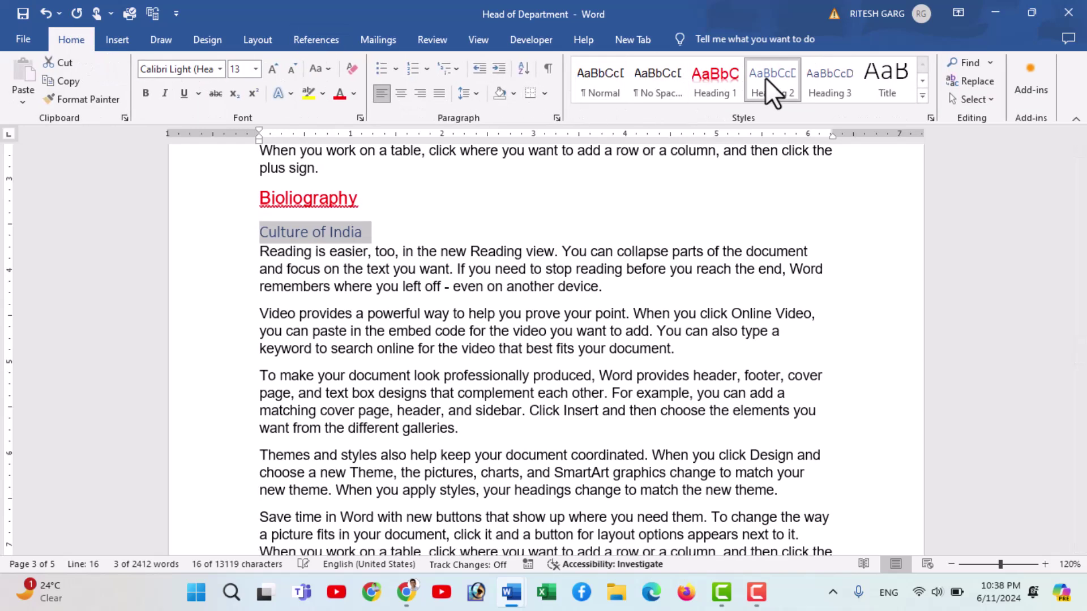
pyautogui.click(414, 226)
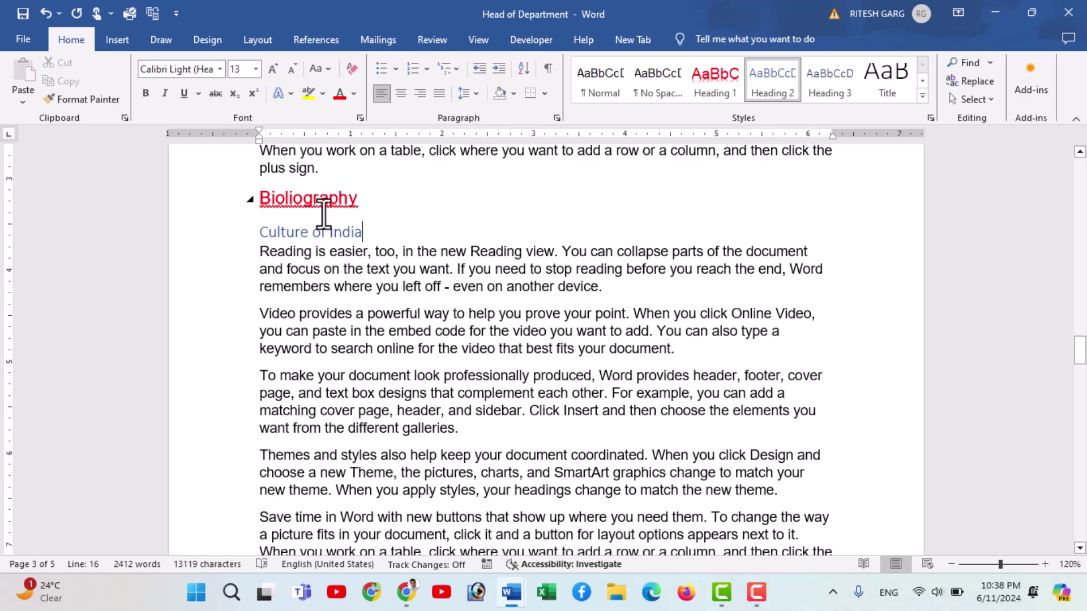
pyautogui.scroll(4, 381, 265)
pyautogui.scroll(-2, 383, 265)
pyautogui.scroll(5, 383, 266)
pyautogui.scroll(5, 383, 266)
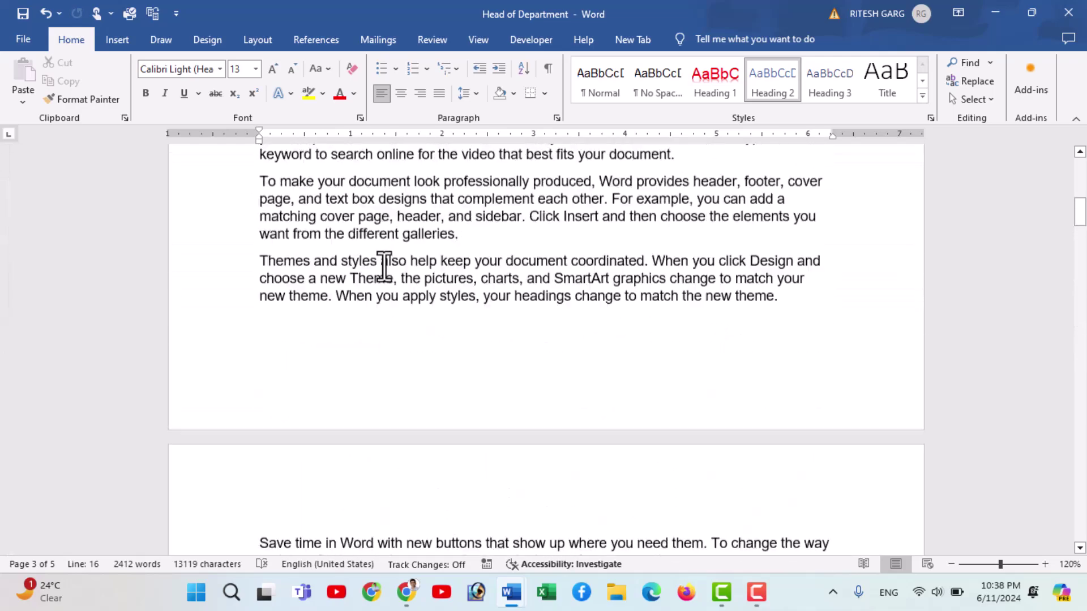
pyautogui.scroll(5, 384, 266)
pyautogui.scroll(2, 384, 266)
pyautogui.click(384, 266)
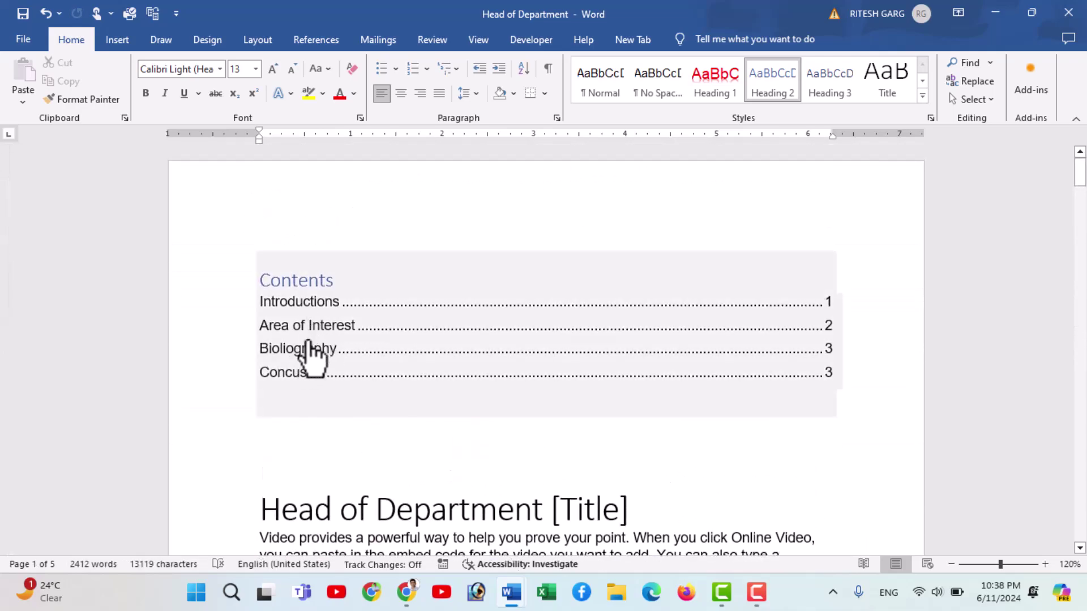
# Step: Update the entire table of contents so it lists Culture of India and Concusion on page 4
pyautogui.click(312, 264)
pyautogui.click(335, 243)
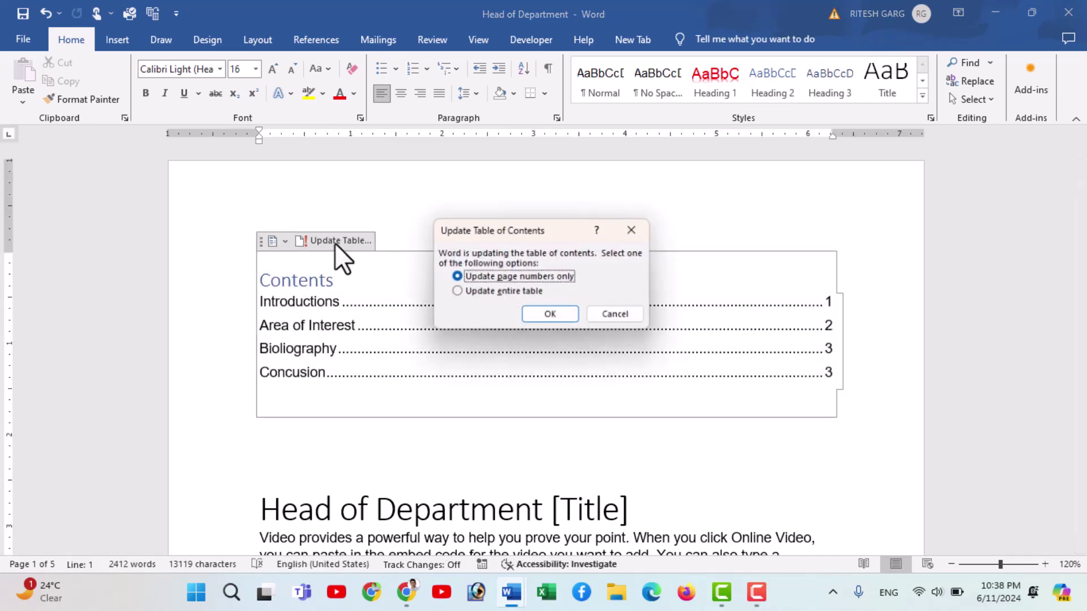
pyautogui.moveTo(521, 229); pyautogui.dragTo(483, 209)
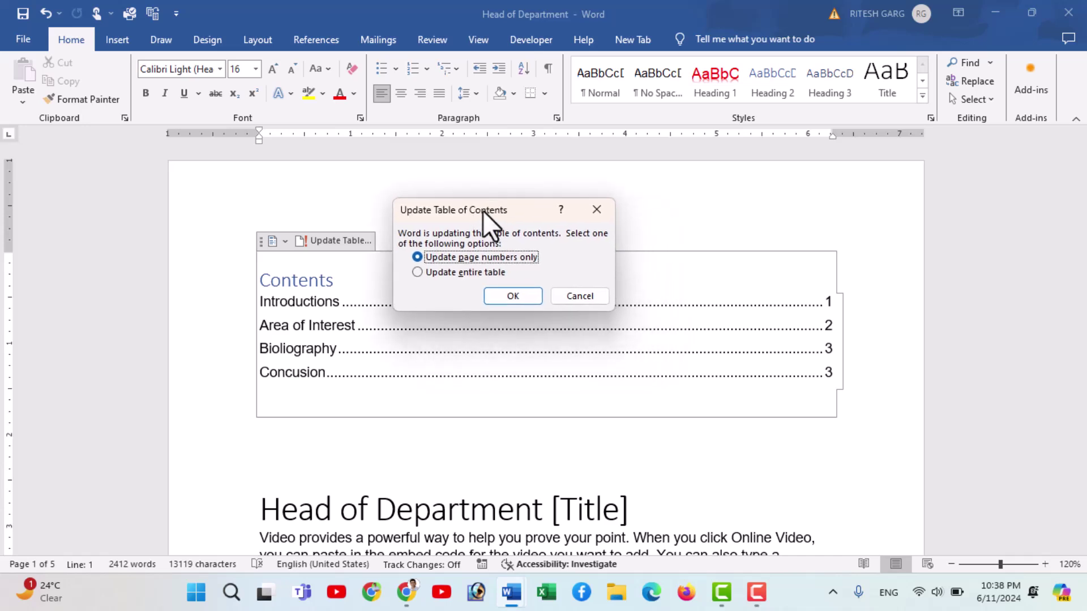
pyautogui.click(450, 273)
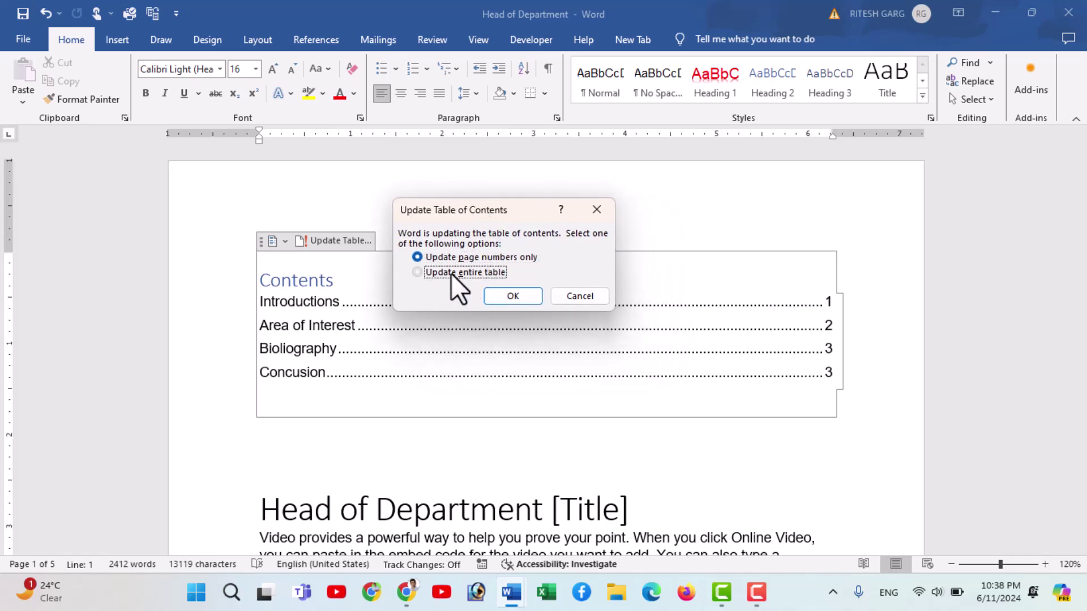
pyautogui.click(507, 297)
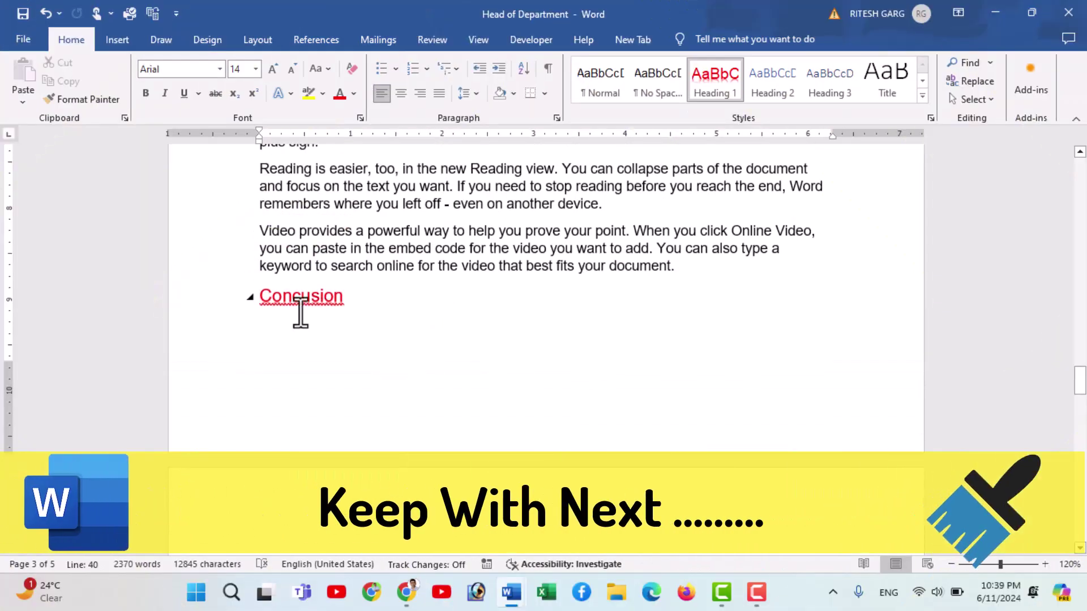
# Step: Scroll to the Concusion heading stranded at the bottom of page 3 and place the cursor in it
pyautogui.scroll(-2, 306, 310)
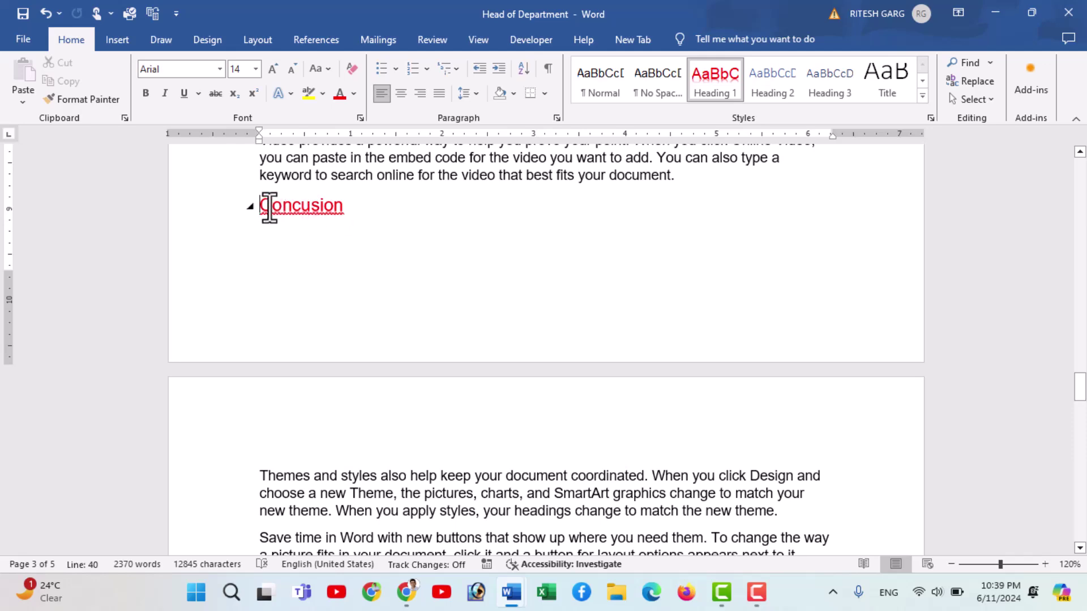
pyautogui.scroll(-4, 357, 275)
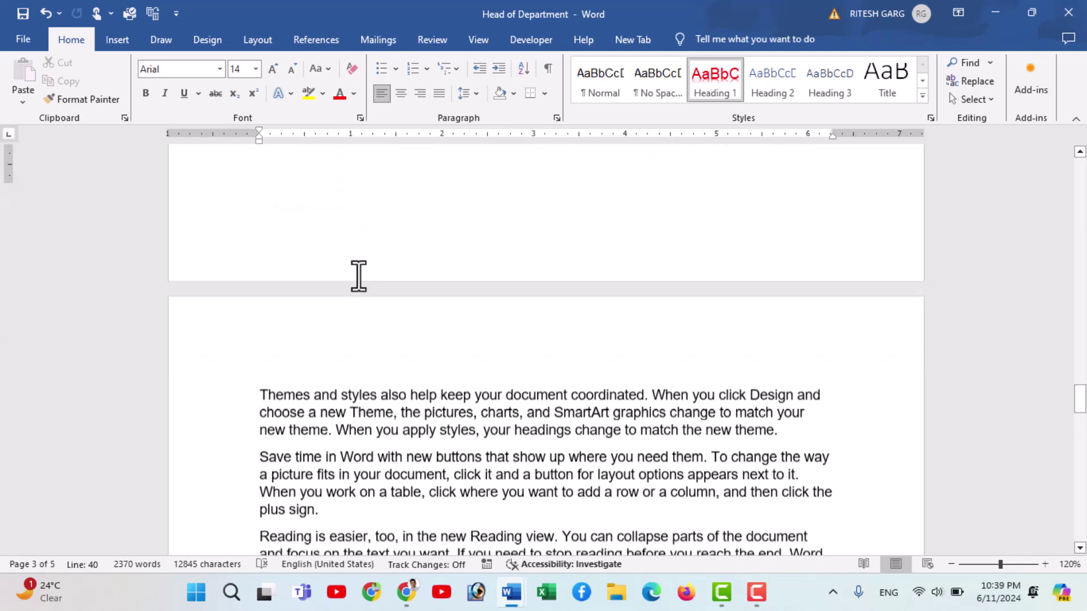
pyautogui.moveTo(266, 294); pyautogui.dragTo(483, 362)
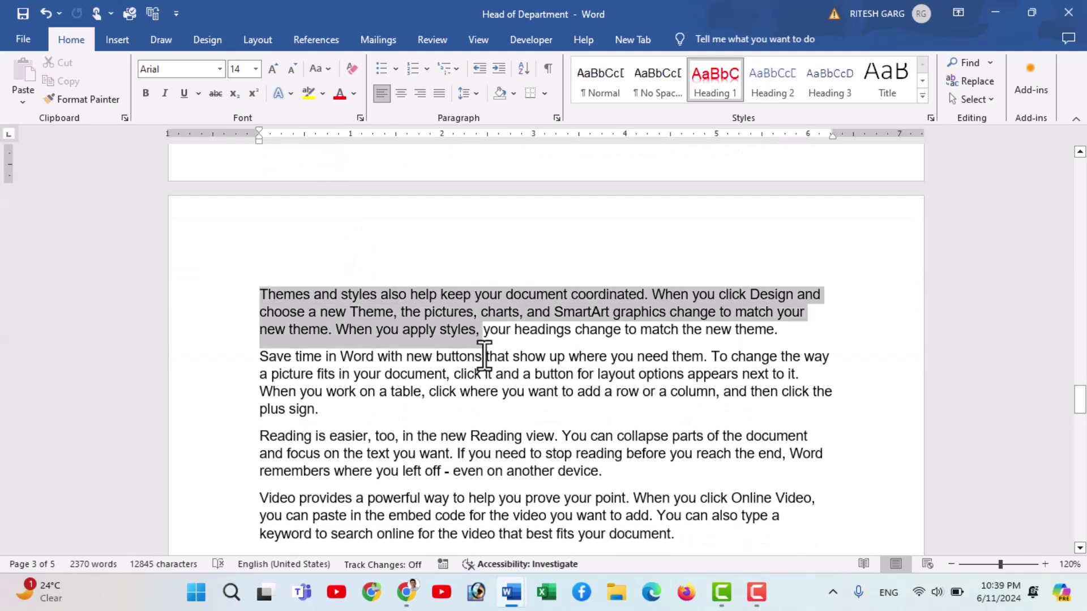
pyautogui.scroll(4, 333, 232)
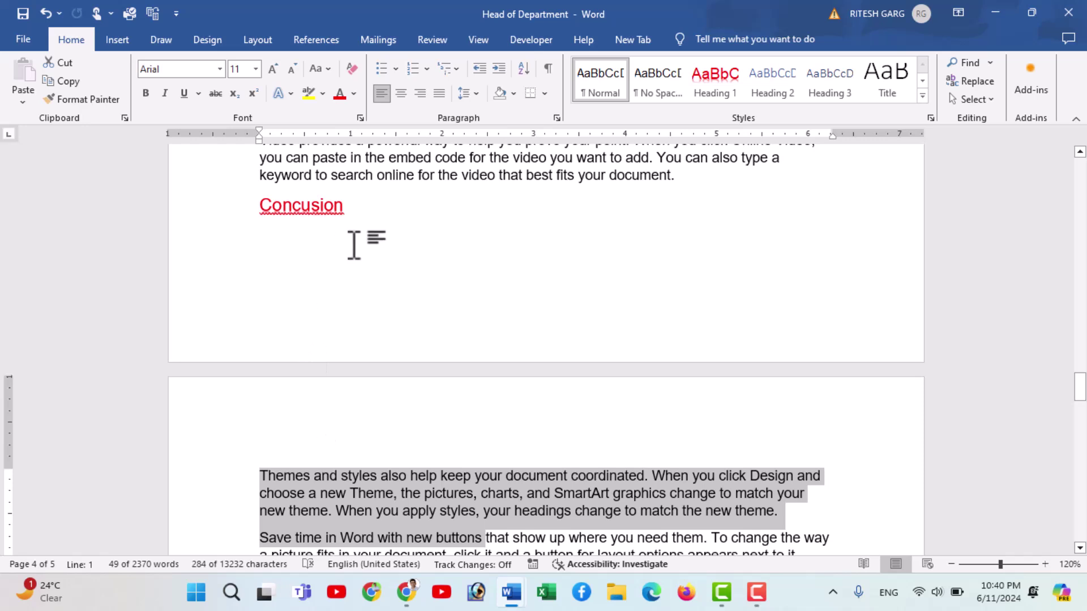
pyautogui.click(370, 217)
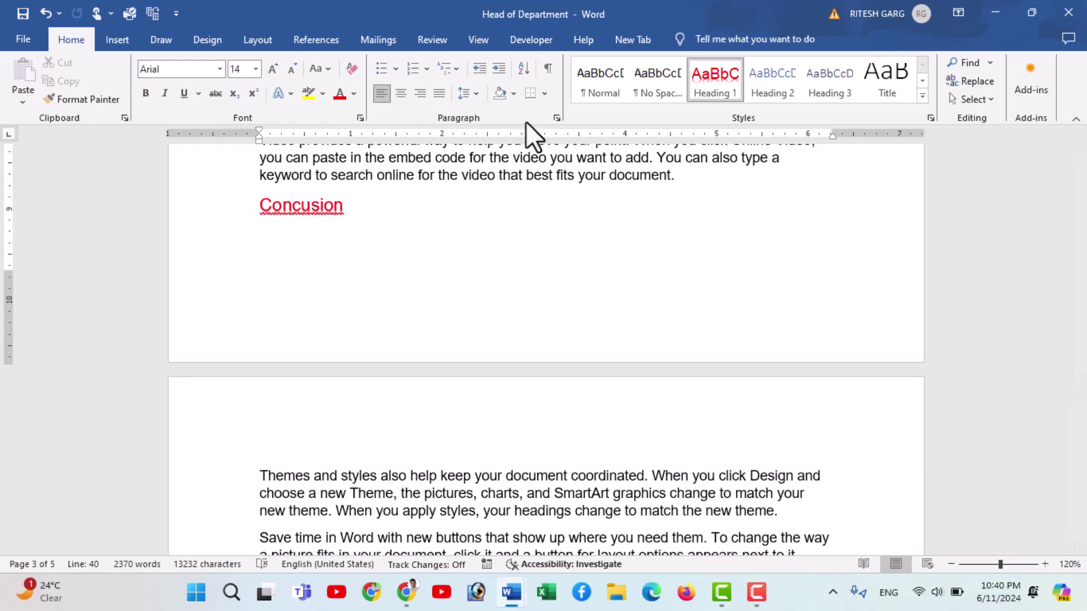
# Step: Turn on Keep with next for the Concusion heading under Line and Page Breaks
pyautogui.click(557, 118)
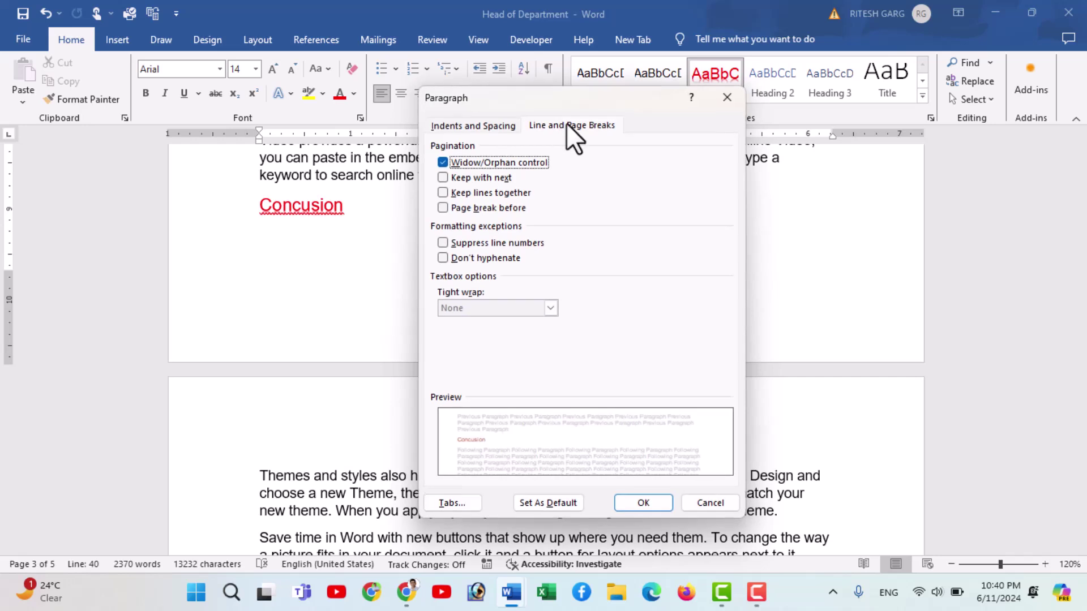
pyautogui.click(482, 125)
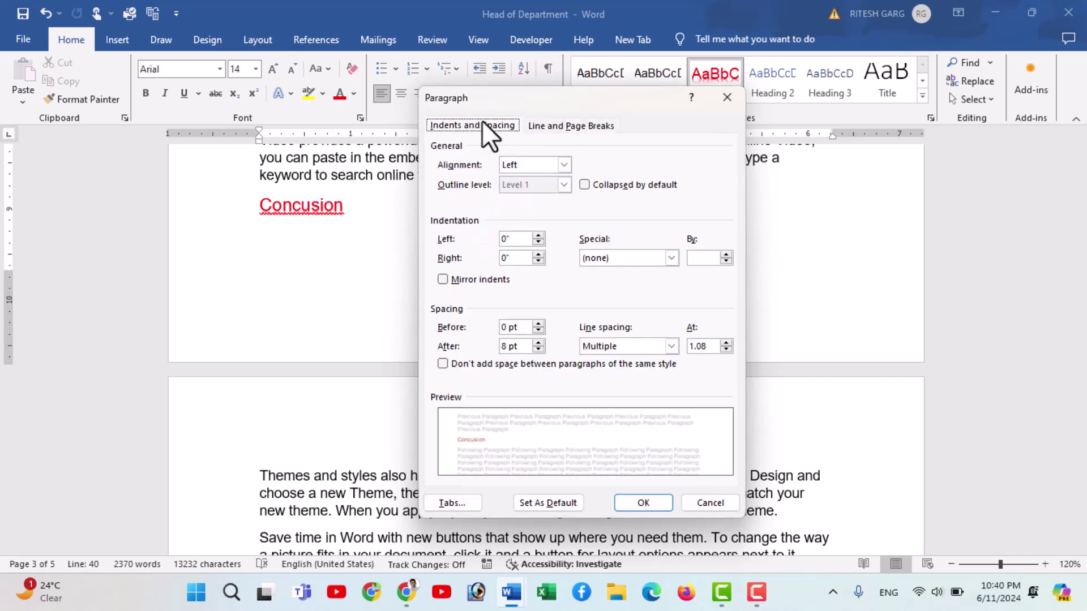
pyautogui.click(559, 125)
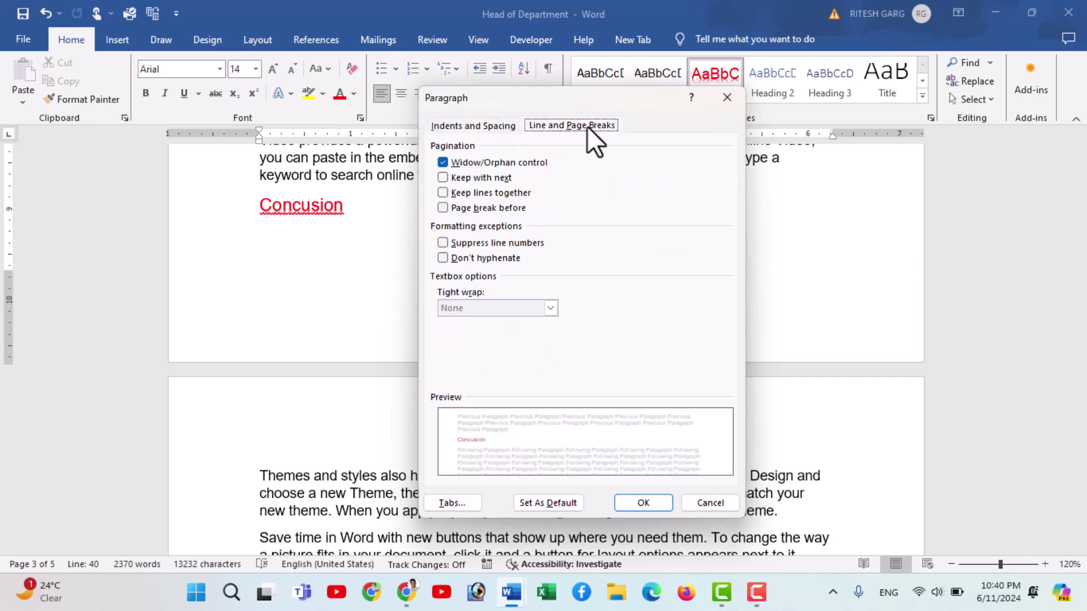
pyautogui.click(456, 182)
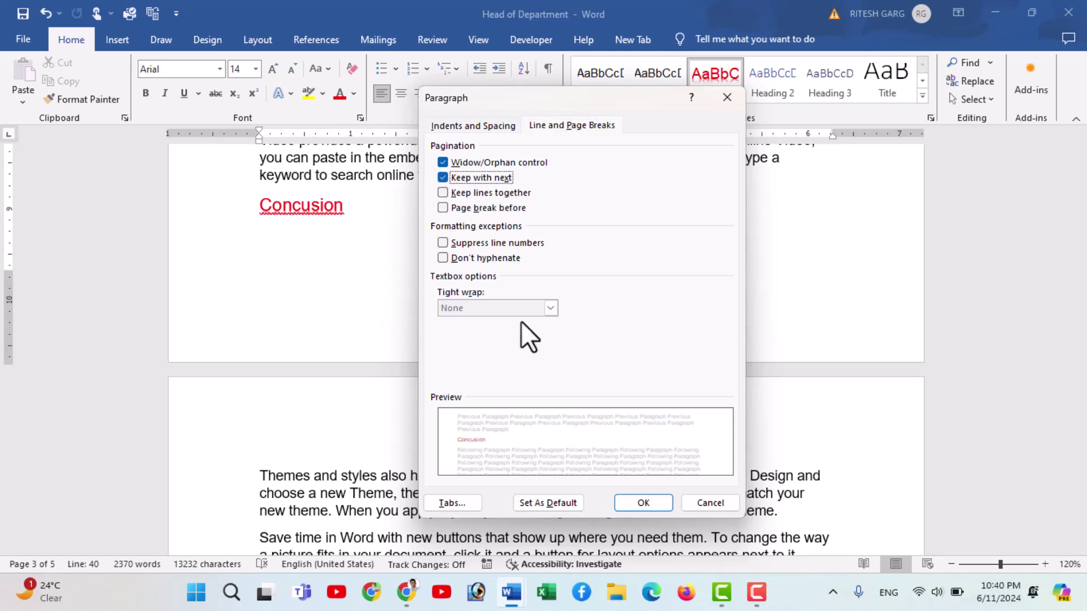
pyautogui.click(634, 501)
# Step: Select the Concusion heading and its first paragraph, now together on page 4
pyautogui.scroll(-2, 340, 388)
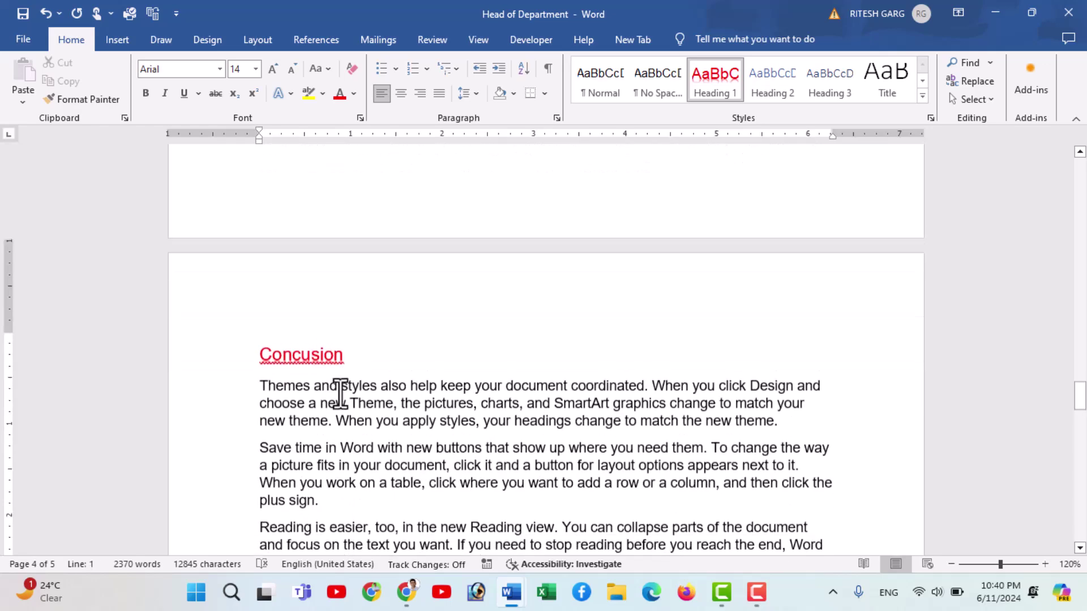
pyautogui.scroll(2, 357, 272)
pyautogui.scroll(-3, 322, 395)
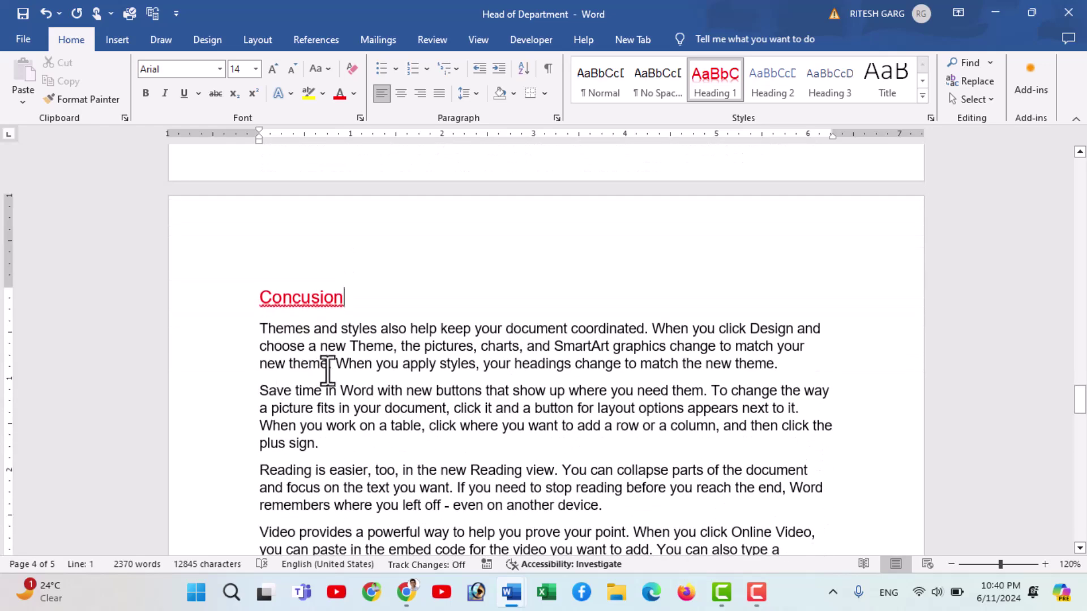
pyautogui.scroll(1, 328, 371)
pyautogui.scroll(1, 327, 371)
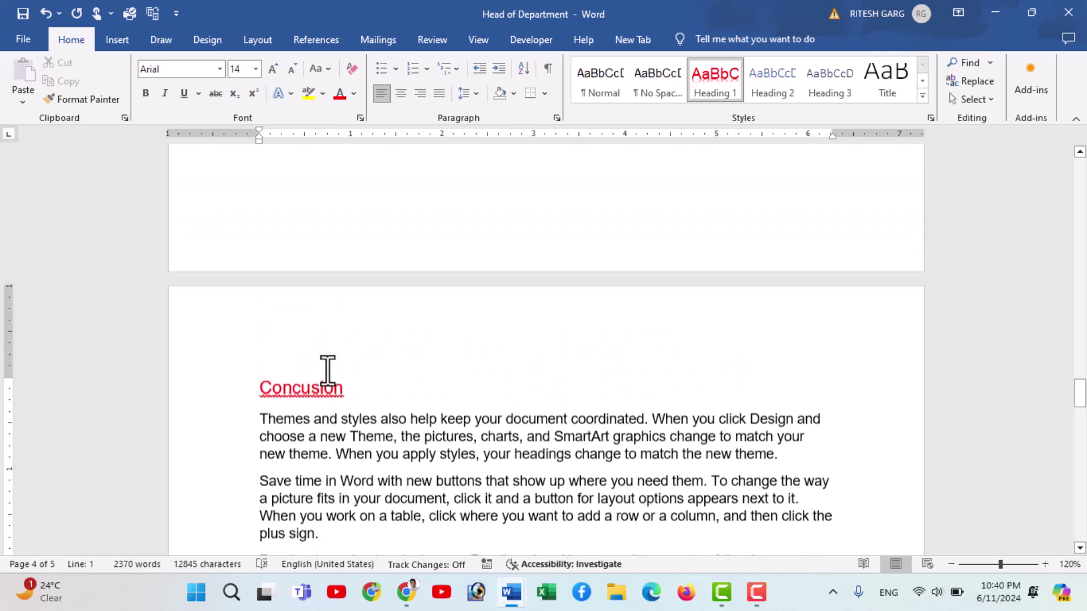
pyautogui.scroll(-2, 328, 371)
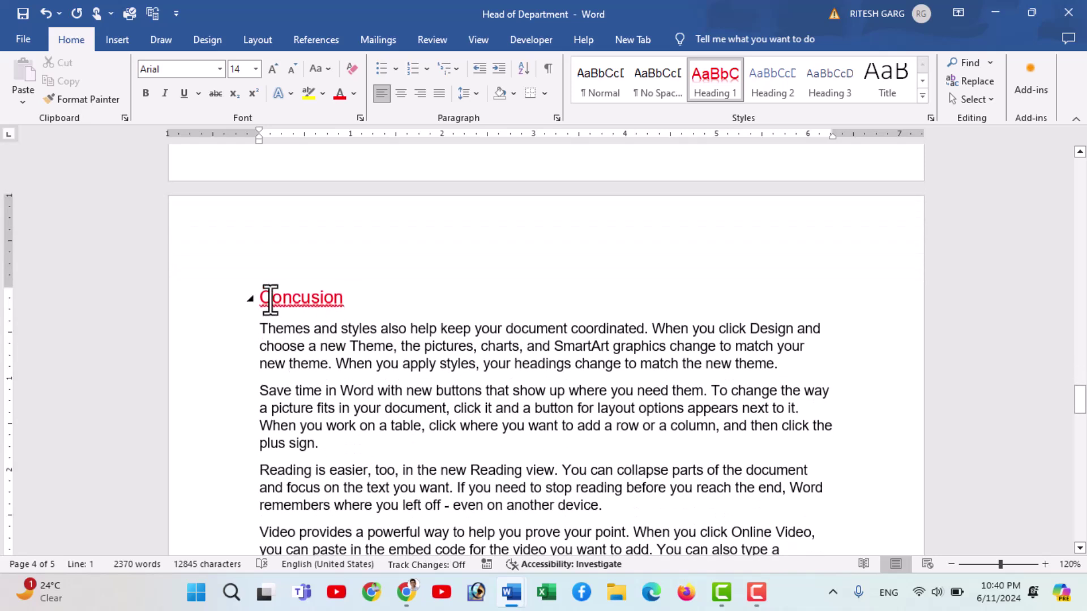
pyautogui.moveTo(288, 302); pyautogui.dragTo(418, 370)
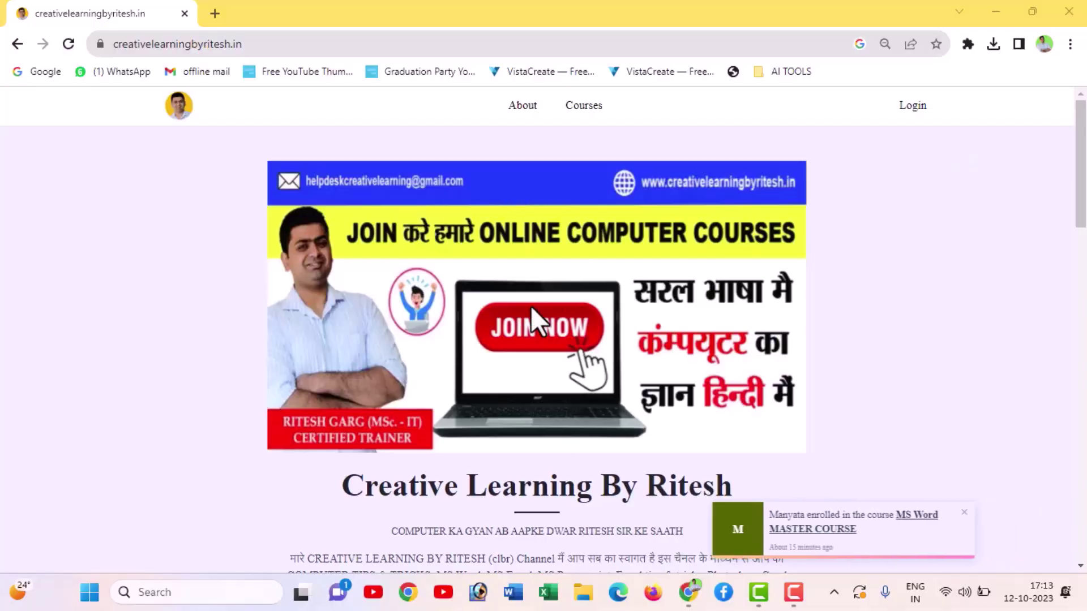
# Step: Scroll down to Courses & packages and open the MS Word MASTER COURSE page
pyautogui.scroll(-5, 531, 305)
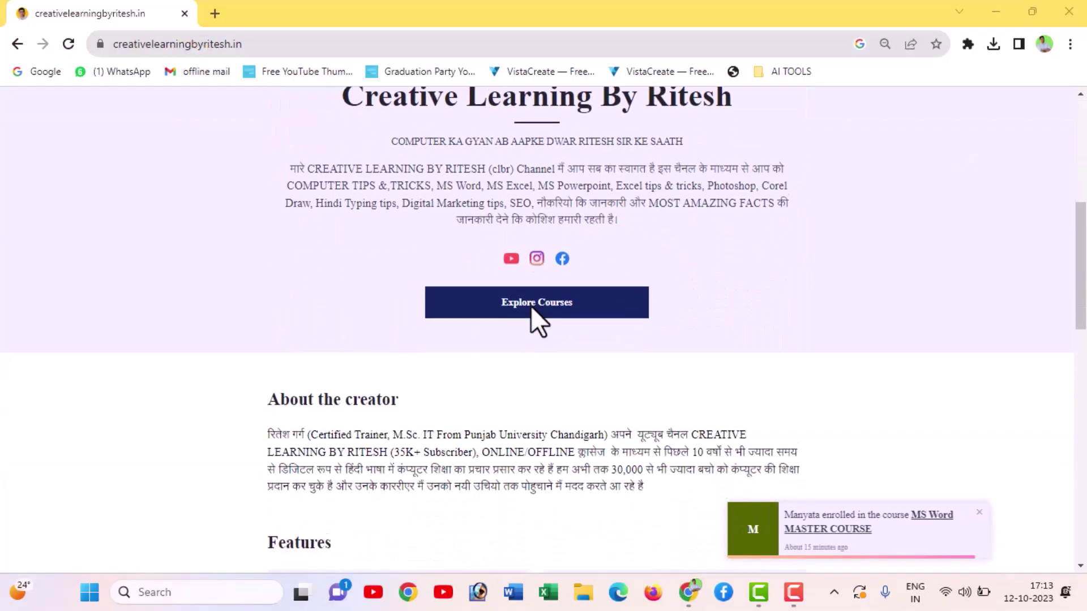
pyautogui.scroll(-2, 531, 305)
pyautogui.scroll(-2, 531, 306)
pyautogui.scroll(-2, 531, 305)
pyautogui.scroll(-2, 531, 305)
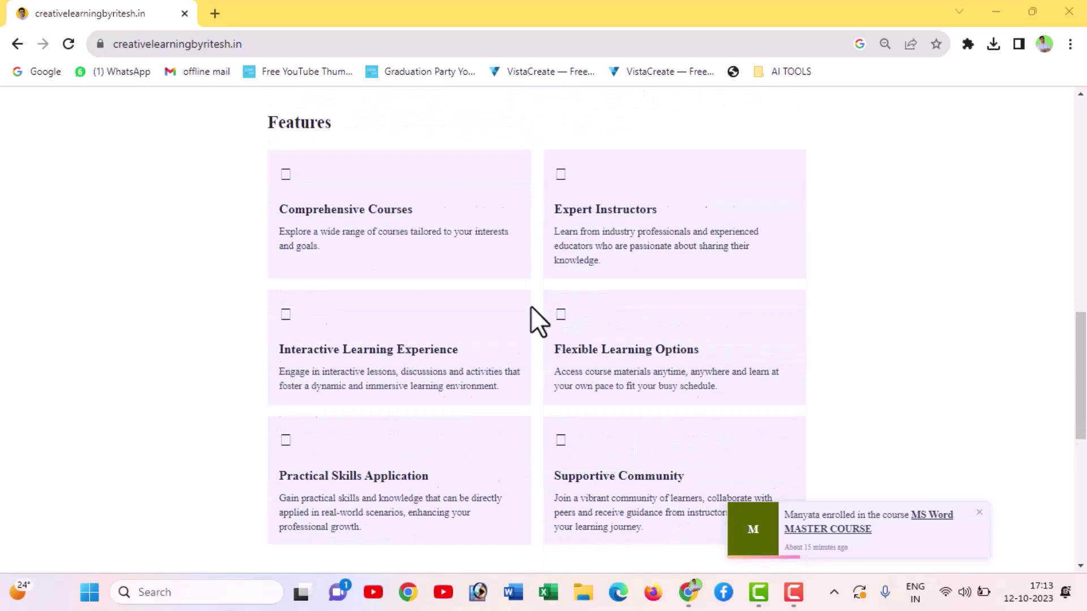
pyautogui.scroll(-4, 530, 306)
pyautogui.scroll(-3, 531, 306)
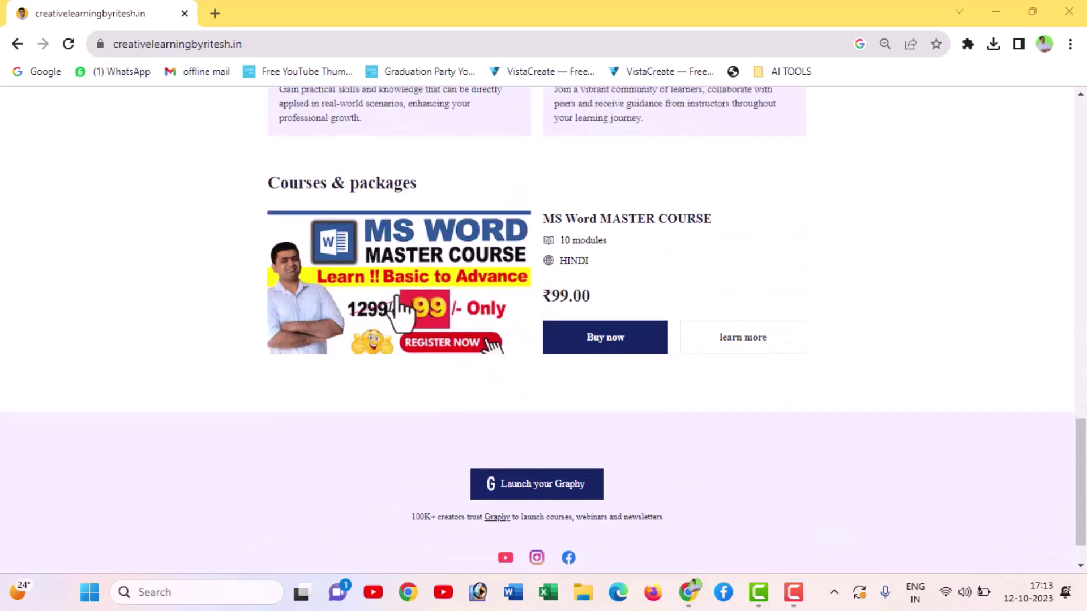
pyautogui.click(425, 311)
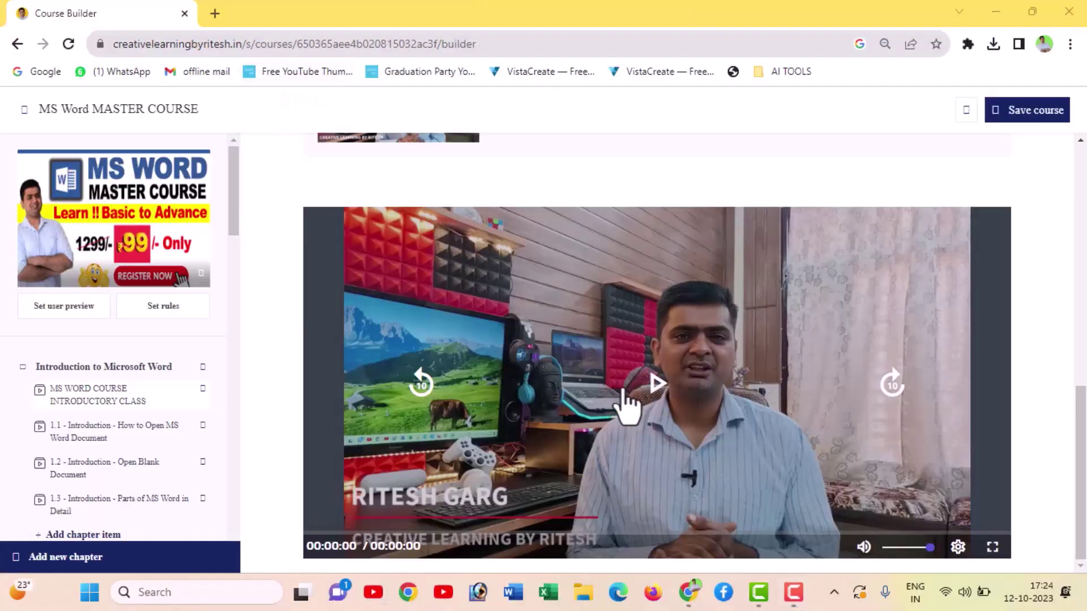
# Step: Scroll down through the MS Word MASTER COURSE page
pyautogui.scroll(-1, 94, 436)
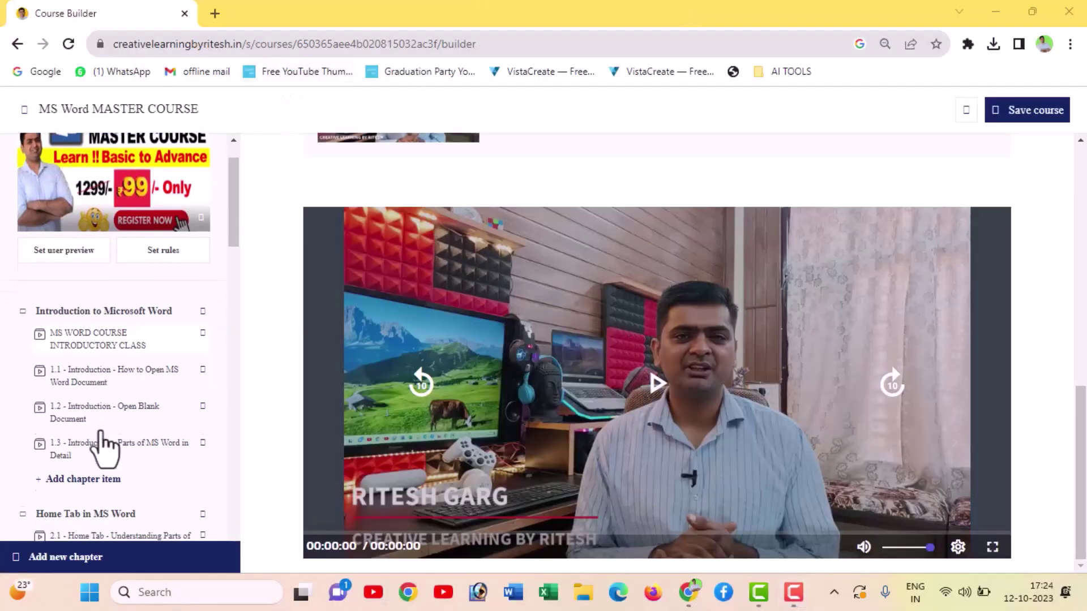
pyautogui.scroll(-3, 97, 444)
pyautogui.scroll(-3, 102, 444)
pyautogui.scroll(-3, 105, 444)
pyautogui.scroll(-3, 104, 447)
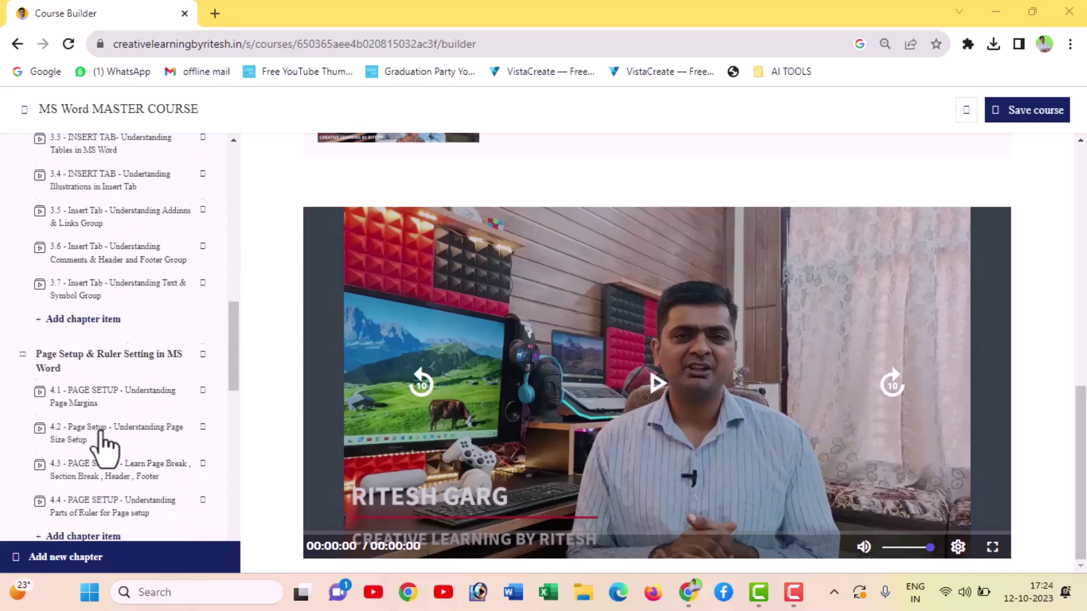
pyautogui.scroll(-2, 104, 444)
pyautogui.scroll(-3, 104, 444)
pyautogui.scroll(-3, 103, 435)
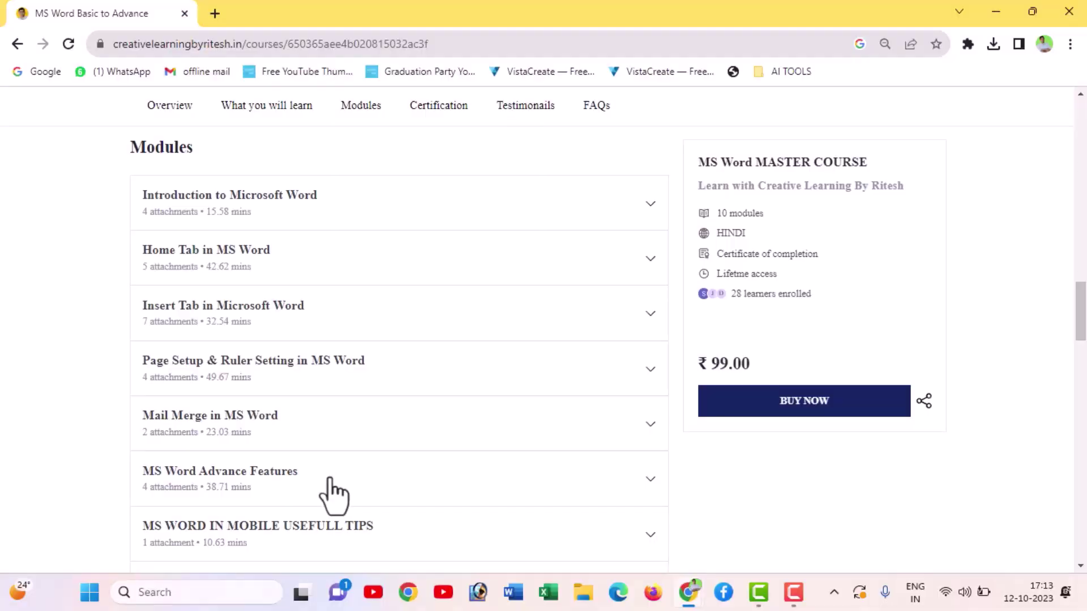
pyautogui.scroll(-3, 333, 493)
pyautogui.scroll(-3, 333, 493)
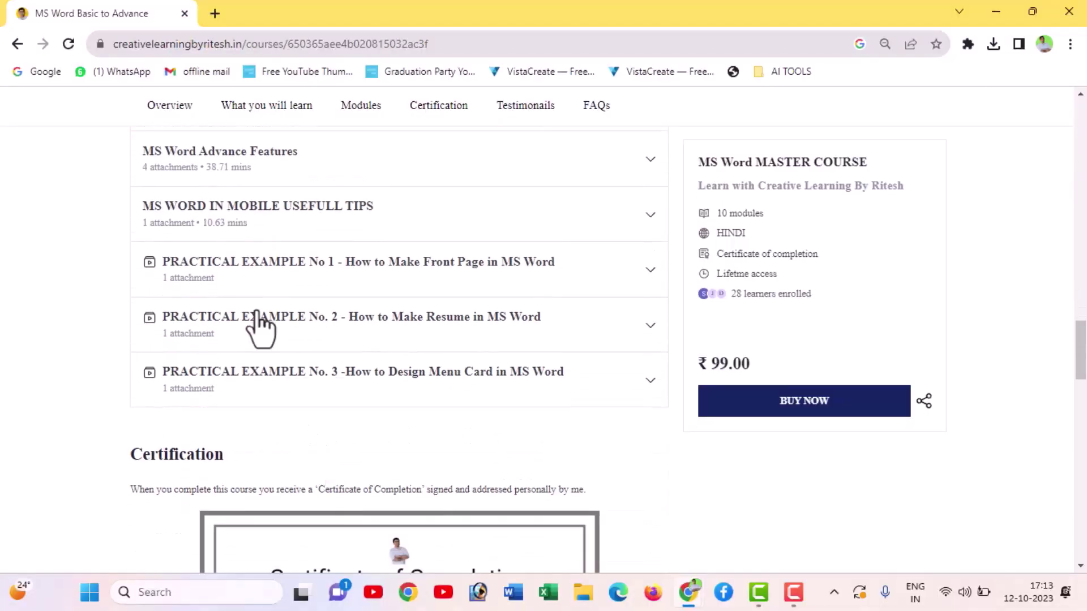
pyautogui.scroll(-4, 367, 420)
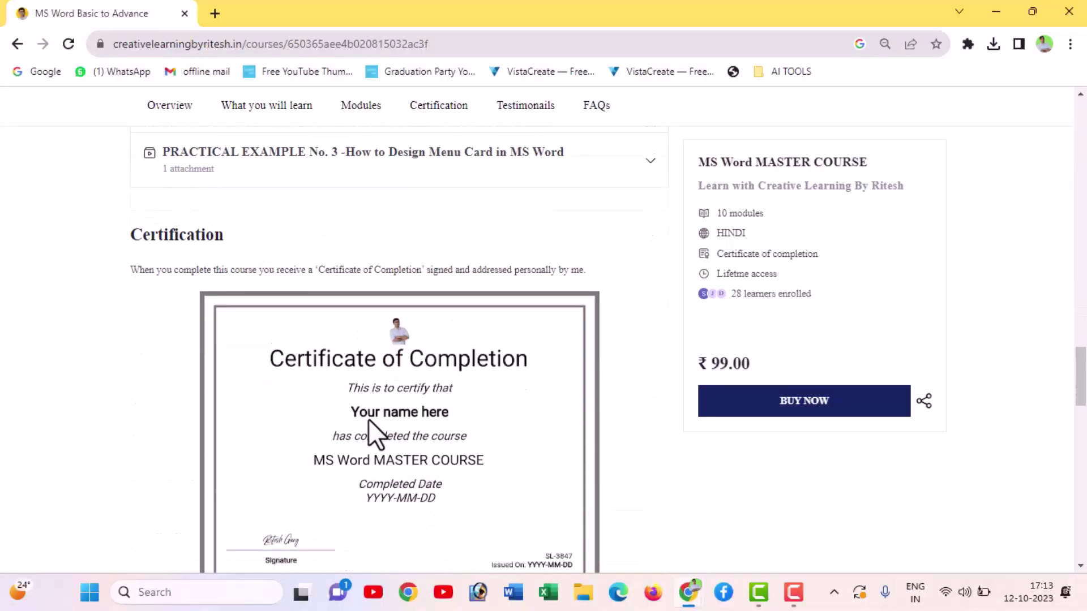
pyautogui.scroll(-1, 367, 368)
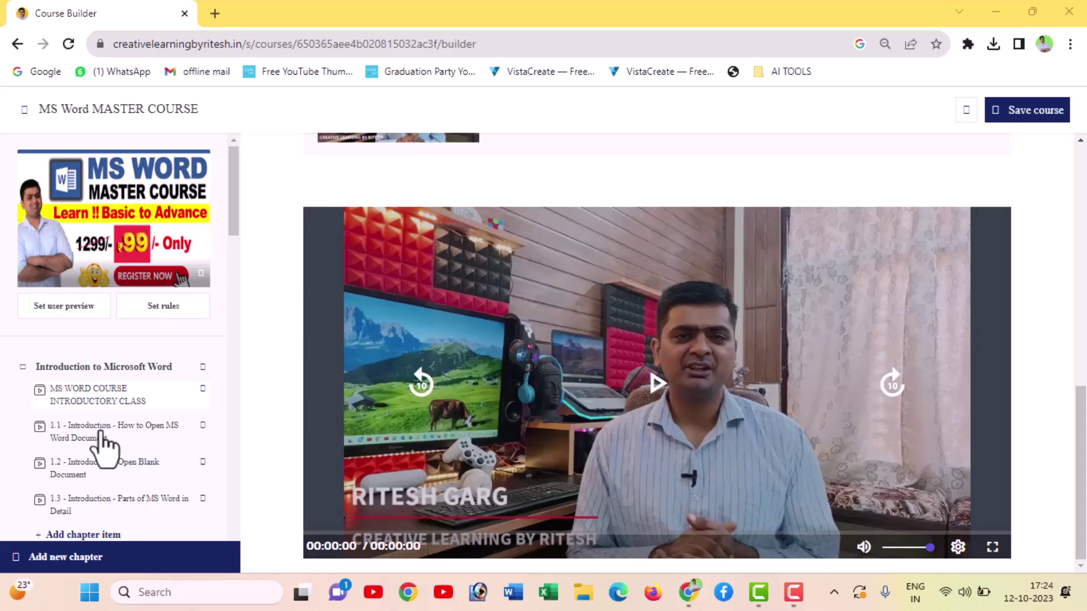
pyautogui.scroll(-2, 104, 447)
pyautogui.scroll(-5, 105, 447)
pyautogui.scroll(-2, 105, 447)
pyautogui.scroll(-3, 104, 447)
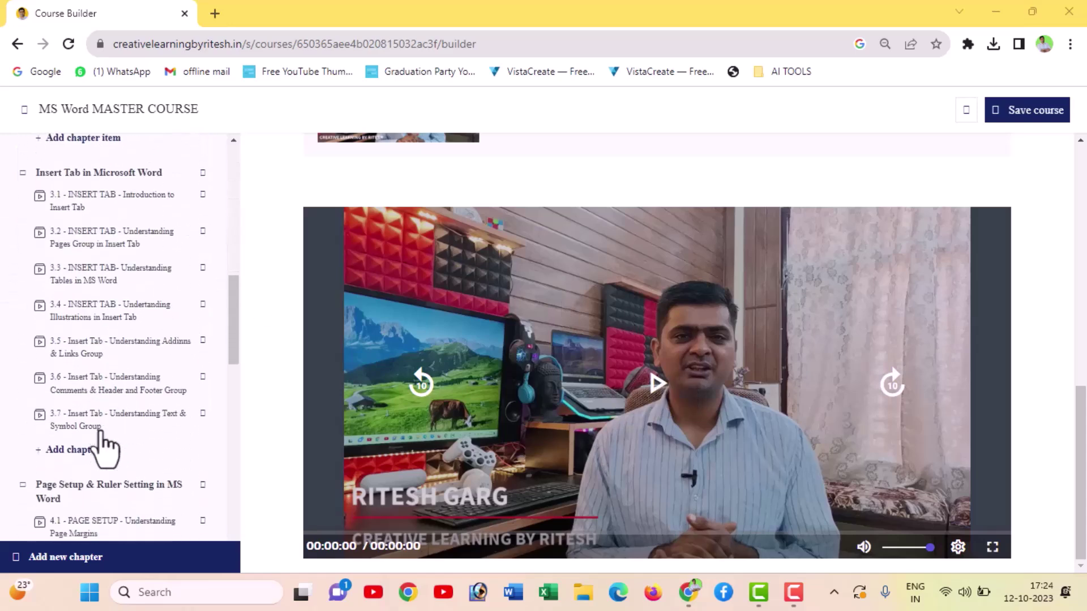
pyautogui.scroll(-3, 105, 447)
pyautogui.scroll(-2, 107, 444)
pyautogui.scroll(-5, 105, 442)
pyautogui.scroll(-5, 103, 436)
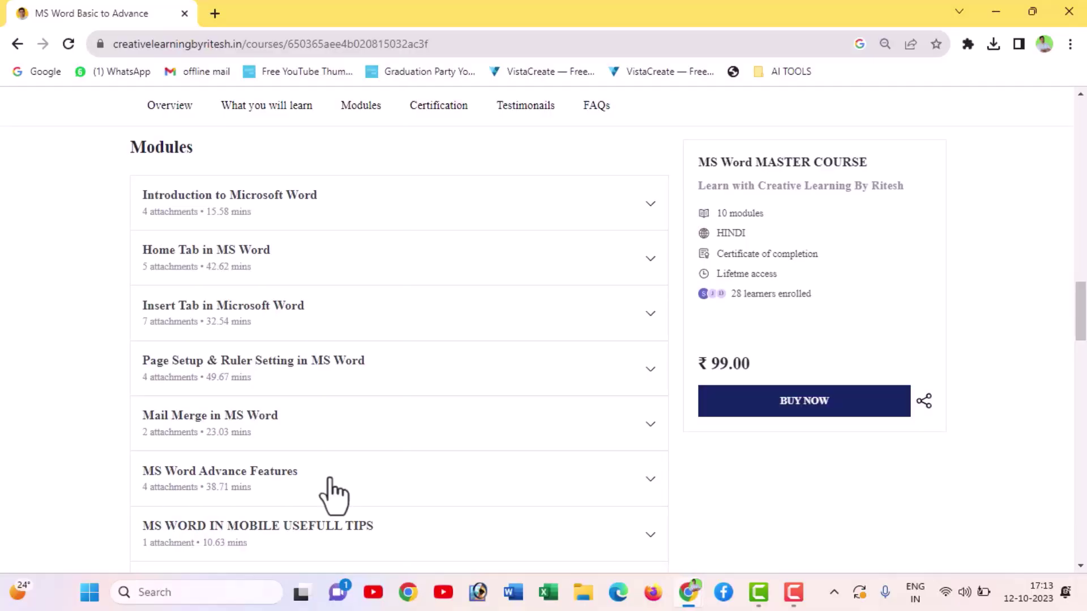
pyautogui.scroll(-3, 328, 492)
pyautogui.scroll(-3, 331, 492)
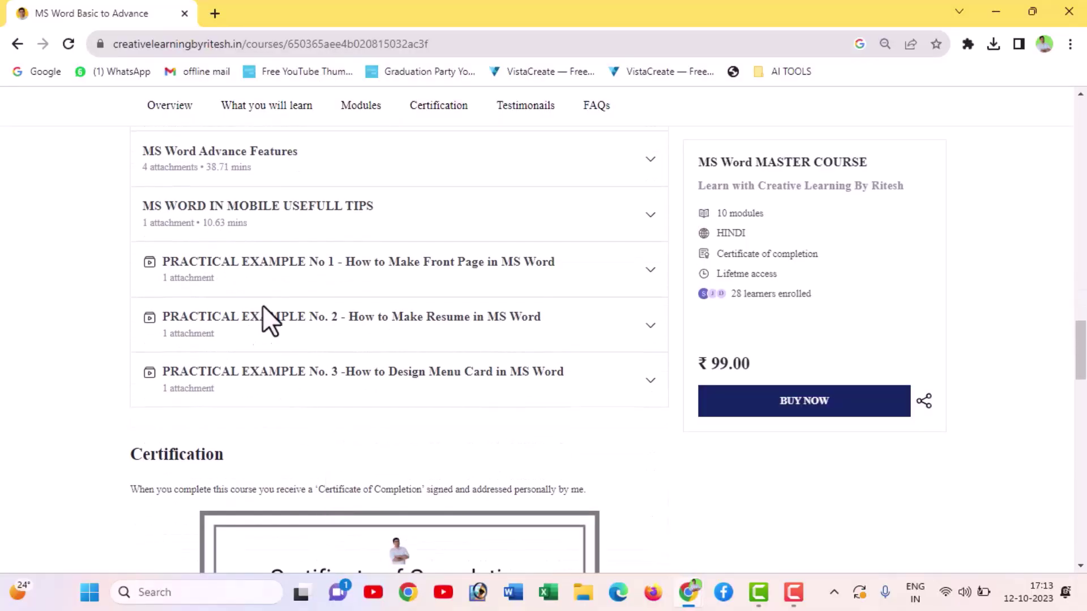
pyautogui.scroll(-3, 369, 421)
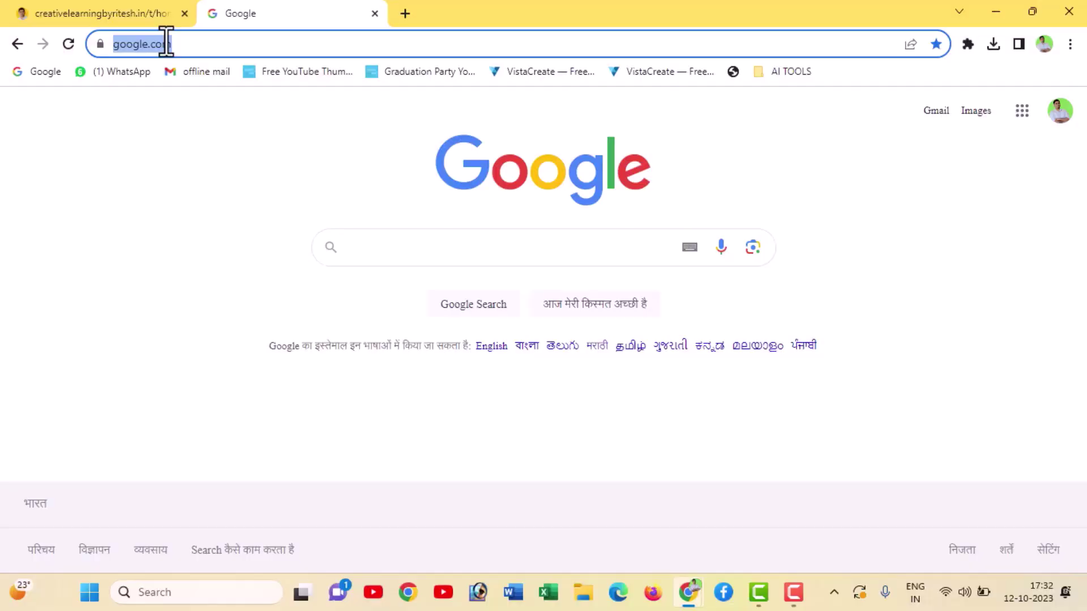
# Step: Load the creativelearningbyritesh.in course website in the second tab
pyautogui.write('www')
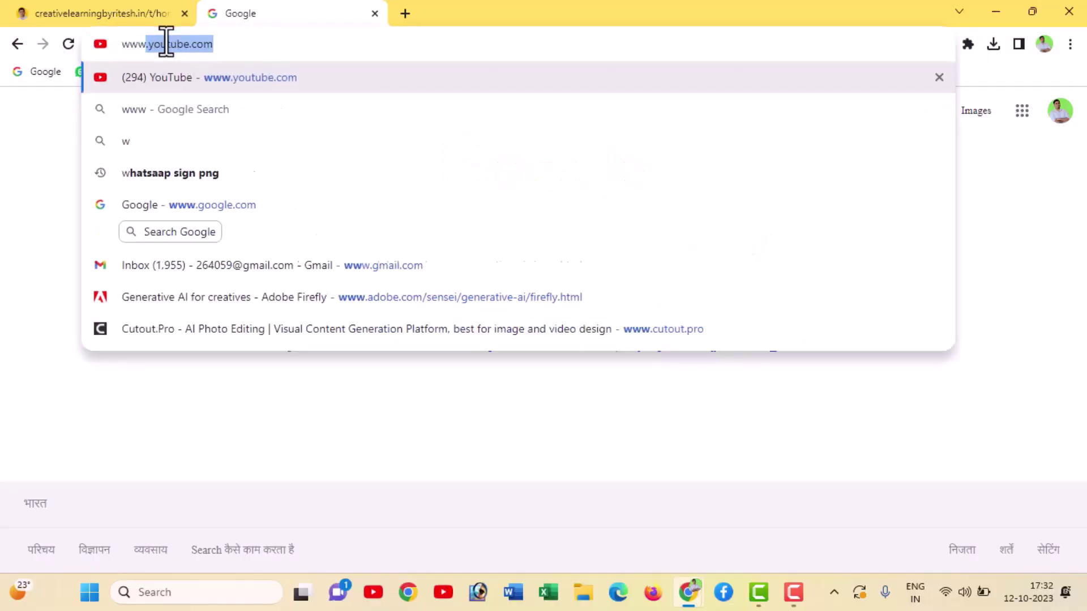
pyautogui.write('.creat')
pyautogui.press('Right')
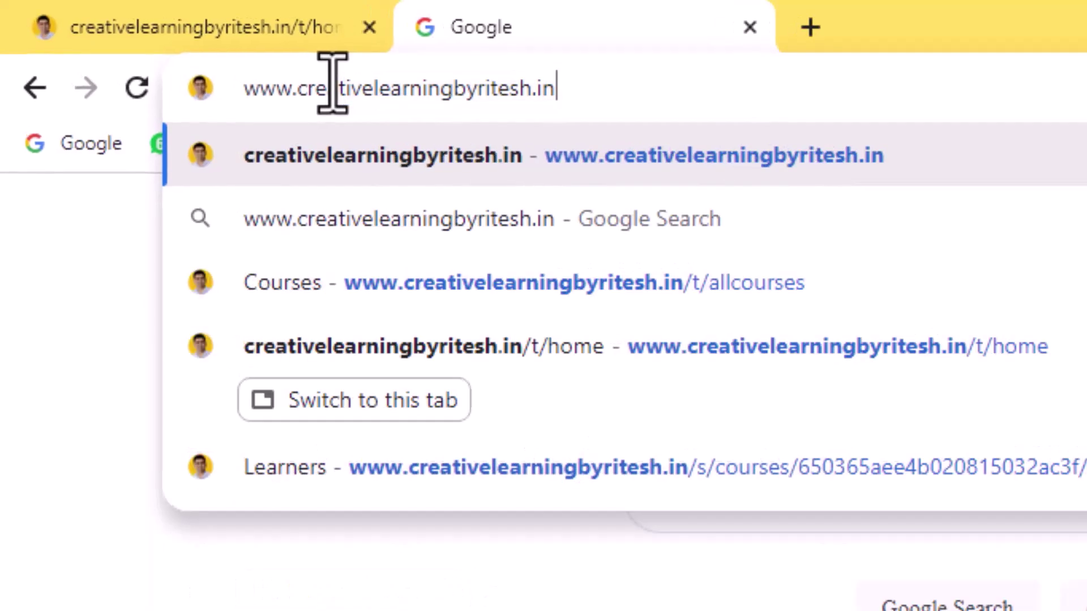
pyautogui.press('Return')
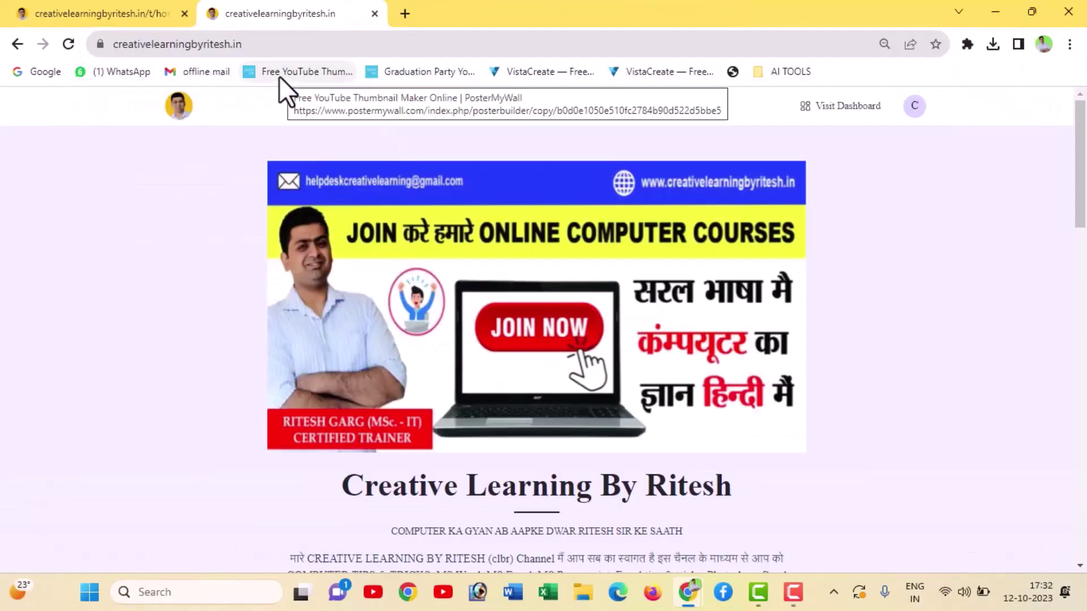
# Step: Choose Buy now for the ₹99.00 MS Word MASTER COURSE under Courses & packages
pyautogui.scroll(-10, 481, 309)
pyautogui.scroll(-5, 481, 309)
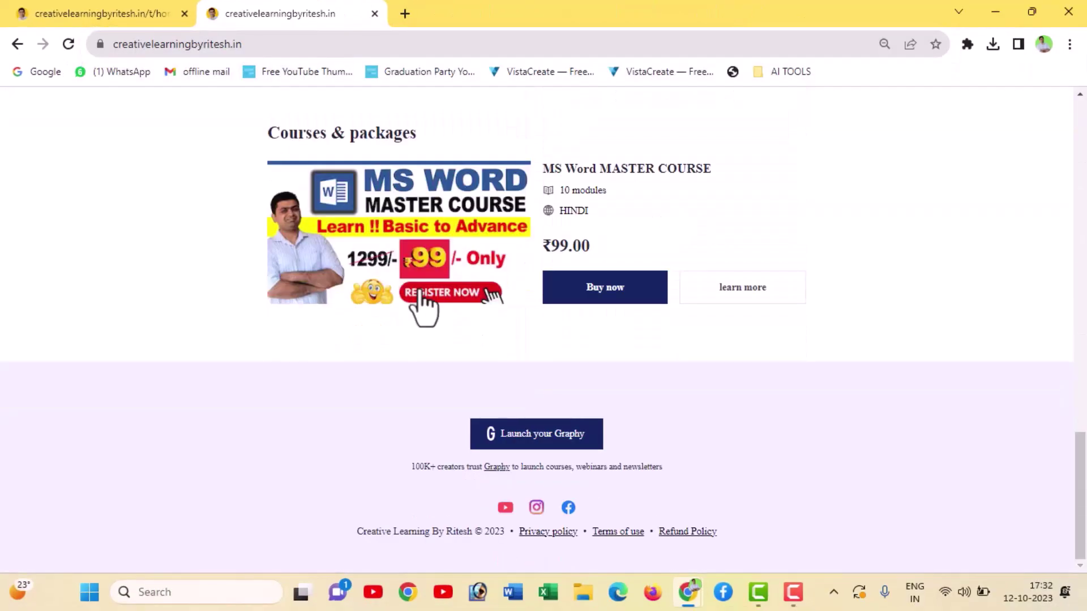
pyautogui.click(588, 299)
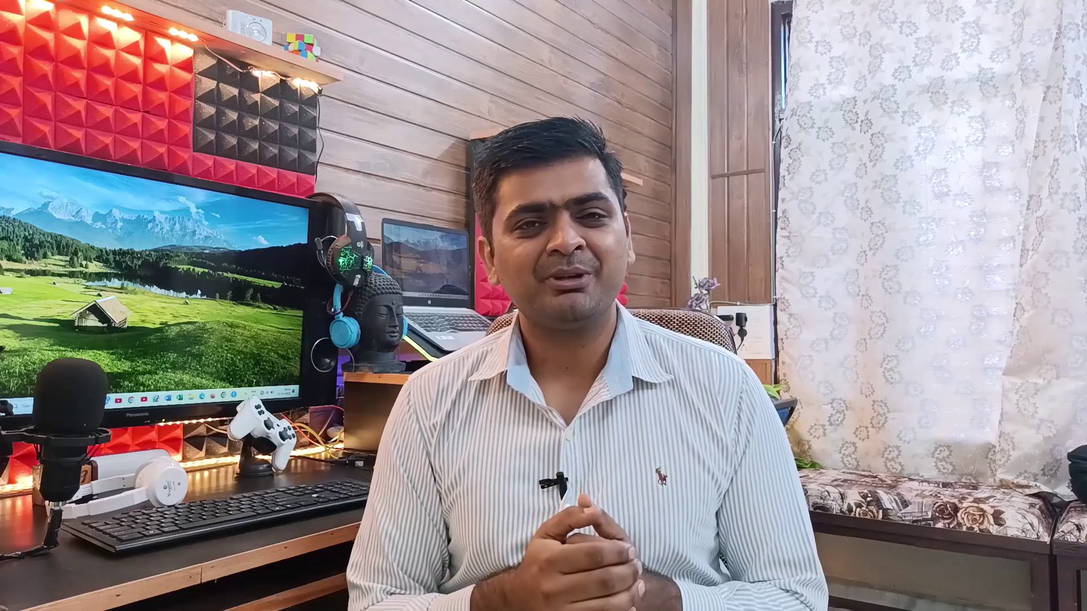